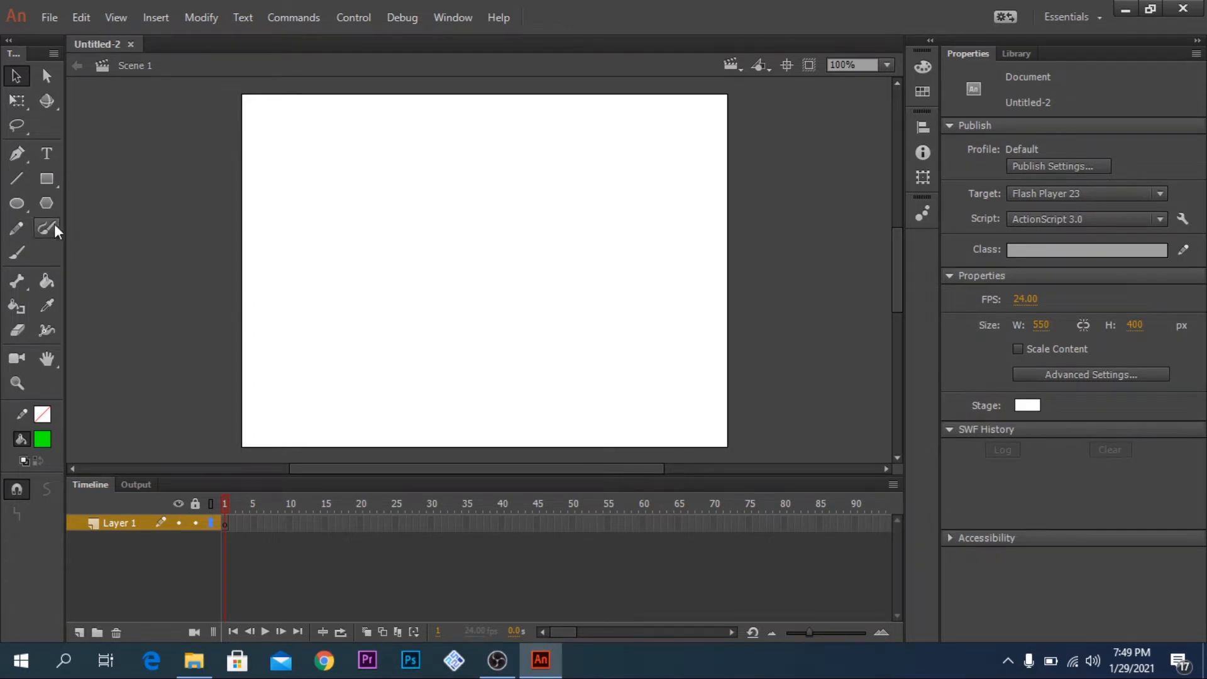
{"action": "left_click", "coordinate": [17, 203]}
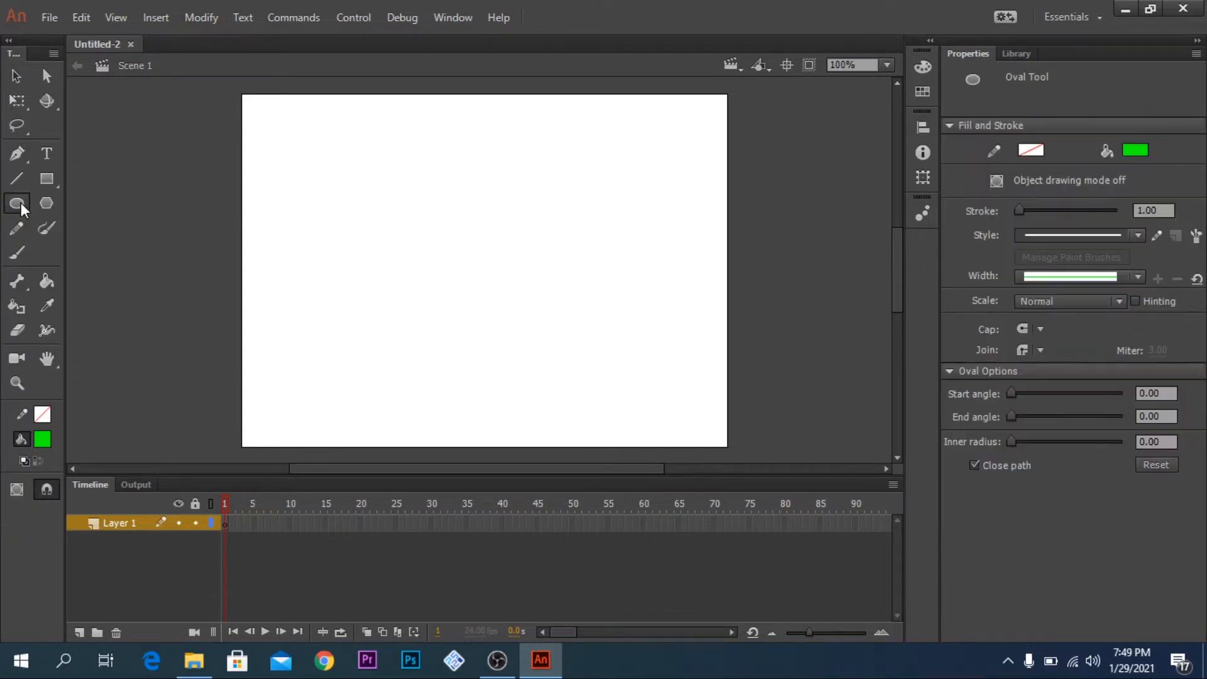
{"action": "left_click", "coordinate": [45, 186]}
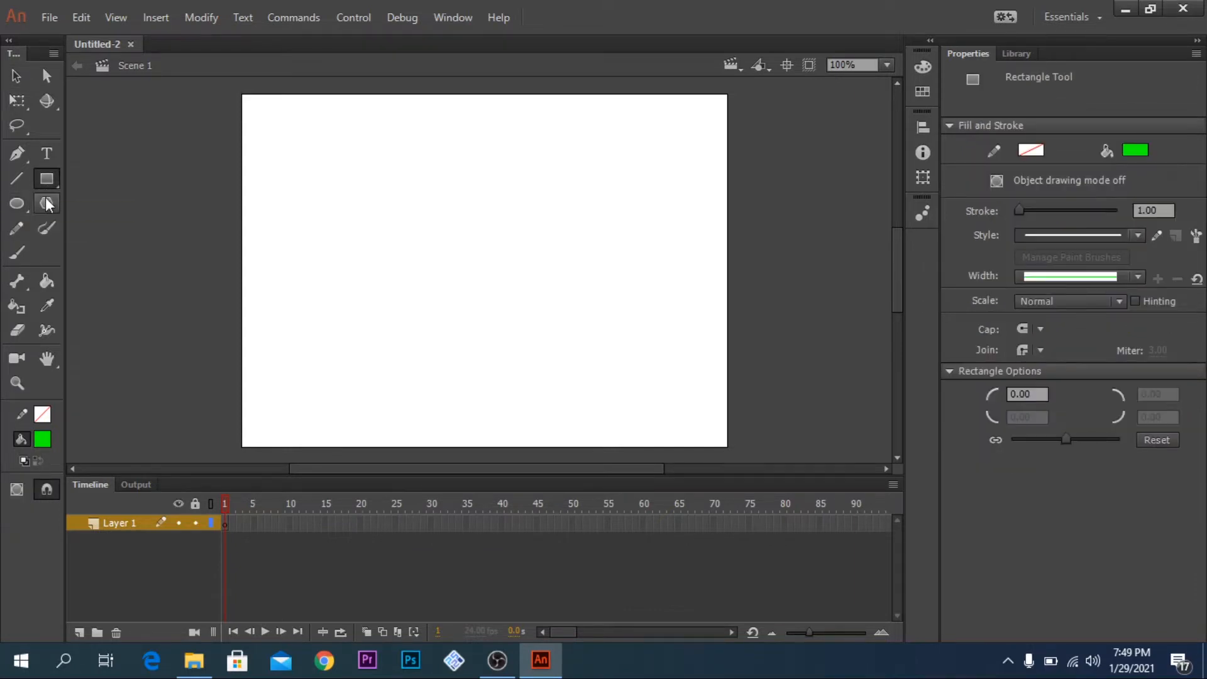
{"action": "left_click", "coordinate": [46, 201]}
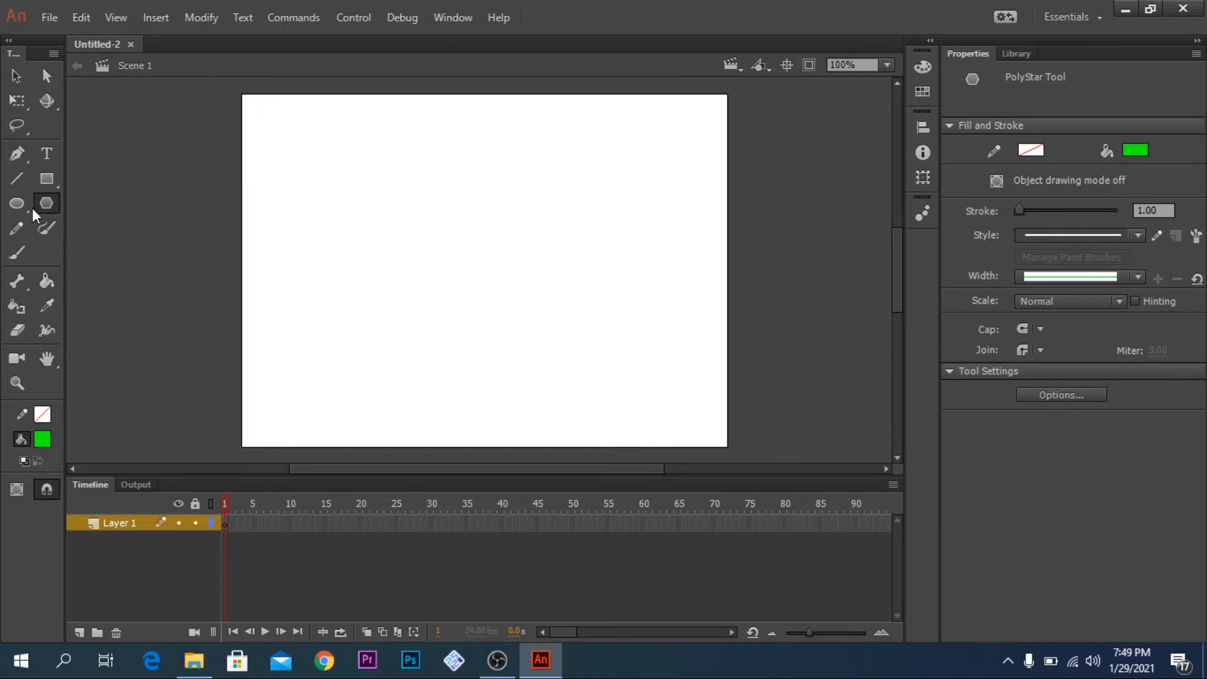
- Draw a green-filled circle with no stroke on the upper-left area of the stage using the Oval tool
{"action": "left_click", "coordinate": [17, 203]}
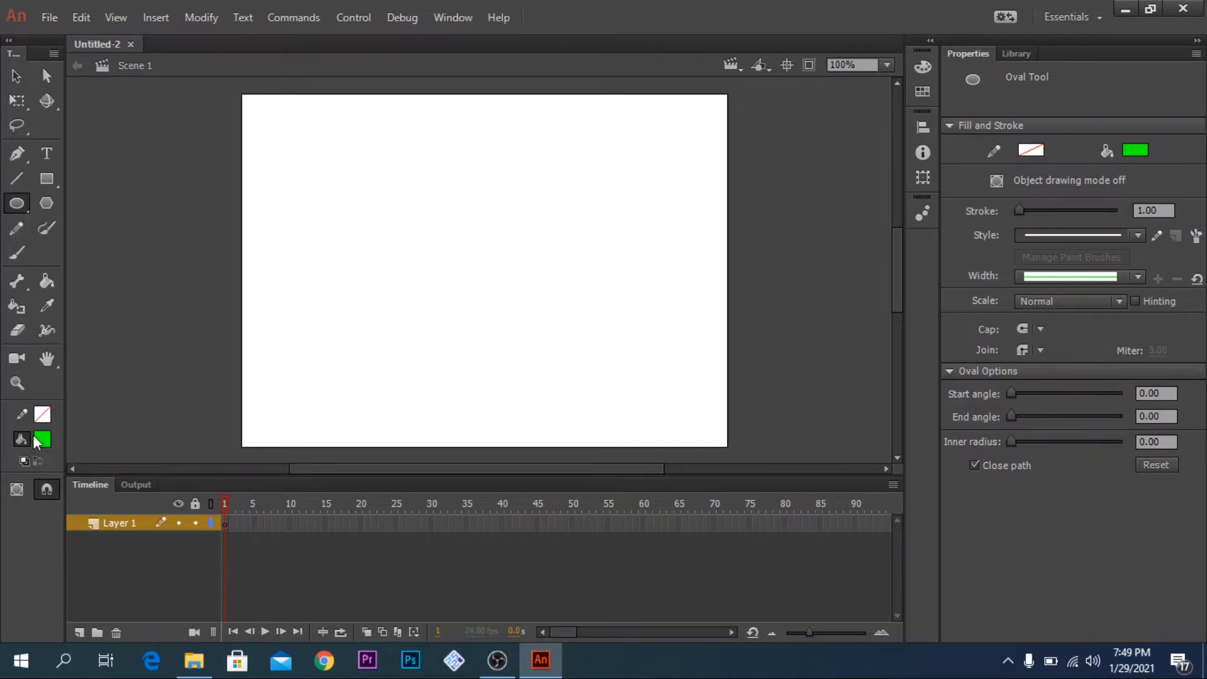
{"action": "left_click", "coordinate": [42, 417]}
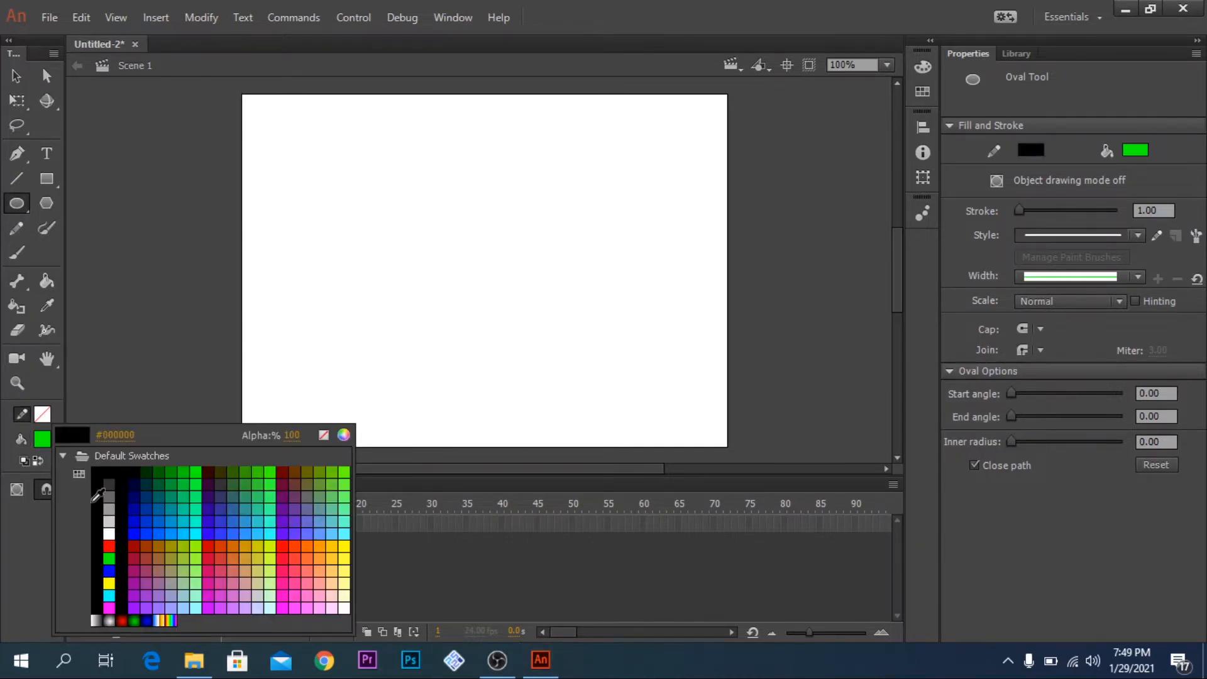
{"action": "left_click", "coordinate": [323, 435]}
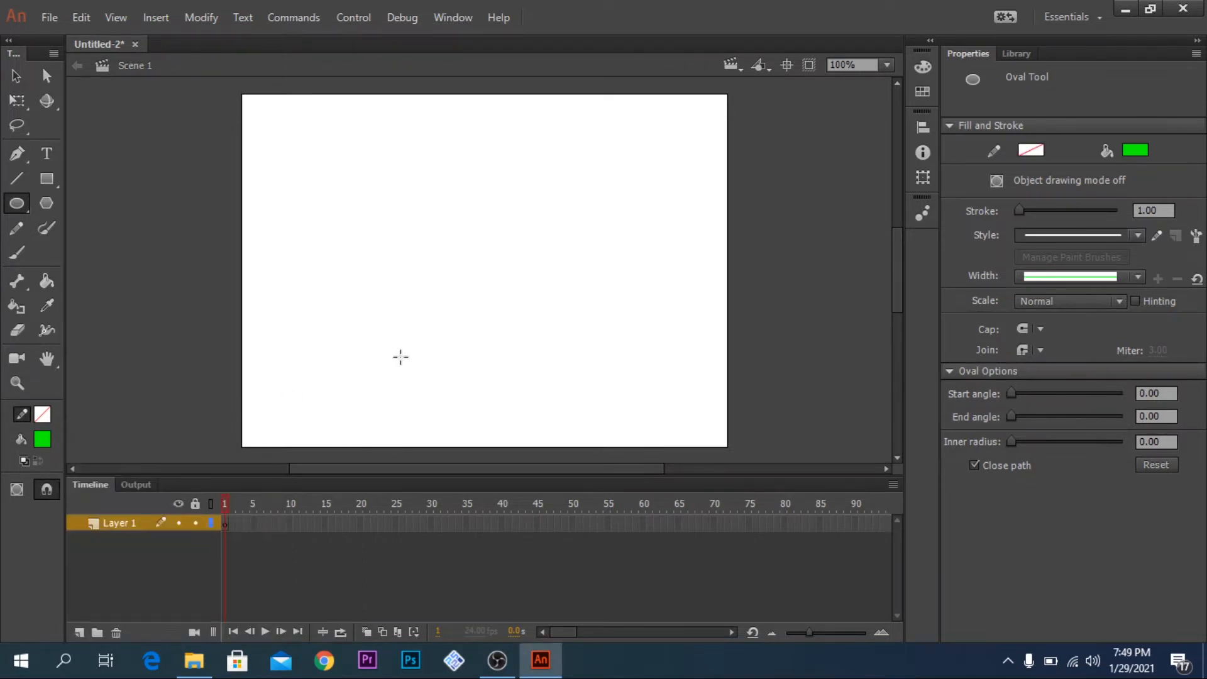
{"action": "mouse_move", "coordinate": [325, 155]}
{"action": "left_mouse_down"}
{"action": "mouse_move", "coordinate": [380, 183]}
{"action": "mouse_move", "coordinate": [439, 266]}
{"action": "left_mouse_up"}
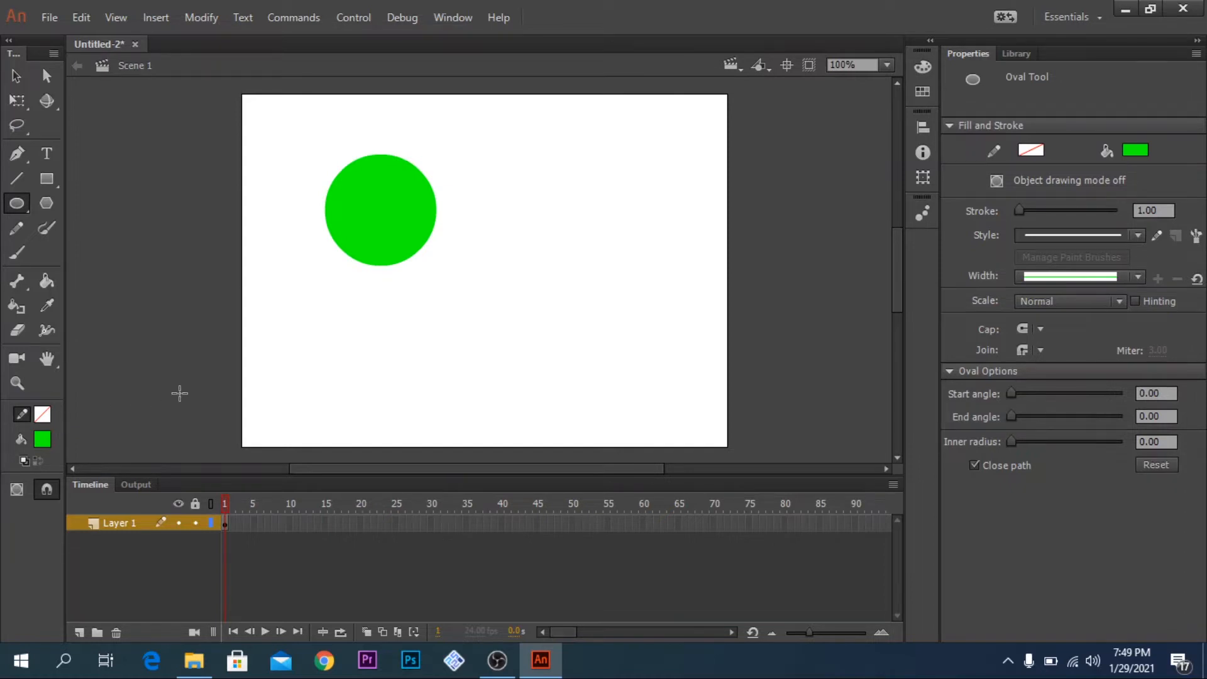
- Draw an unfilled circle with a red stroke on the stage, beside the green circle
{"action": "left_click", "coordinate": [43, 415]}
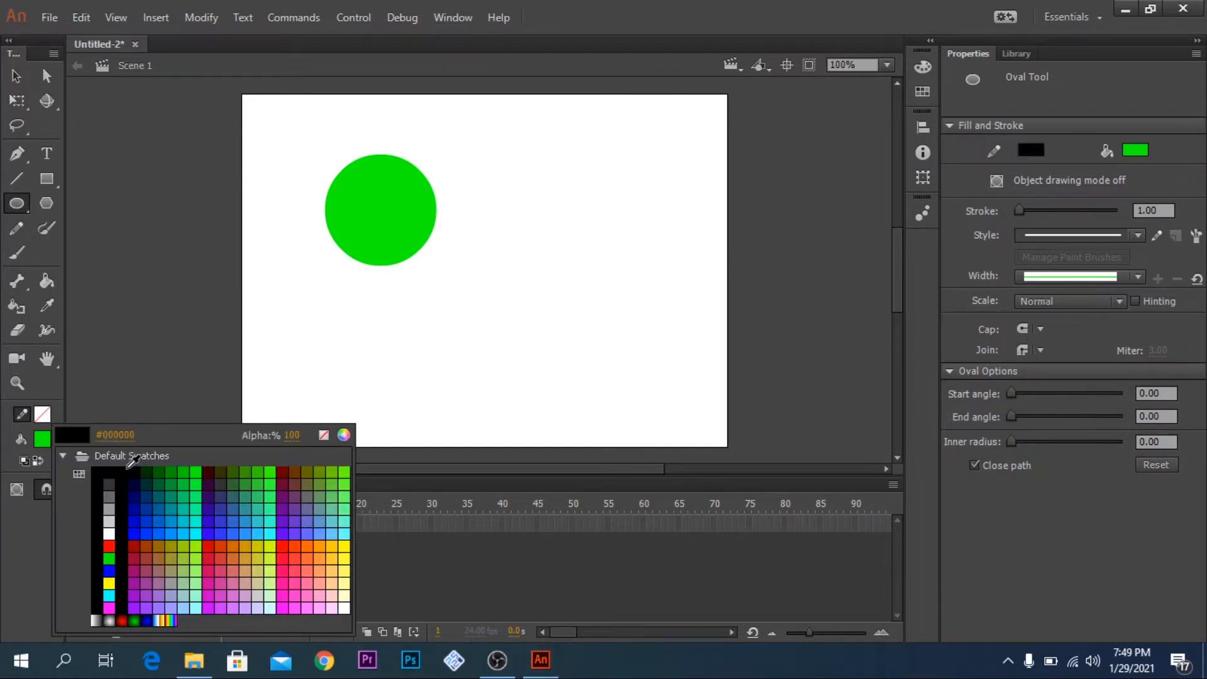
{"action": "left_click", "coordinate": [110, 545]}
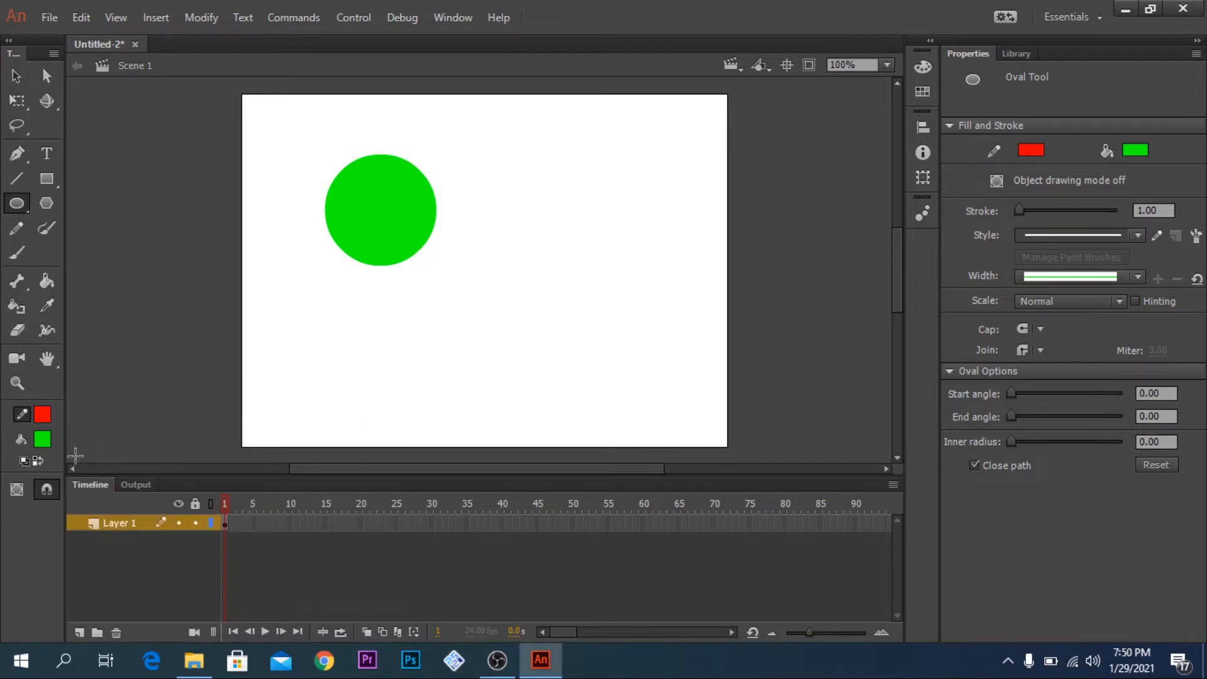
{"action": "left_click", "coordinate": [41, 441]}
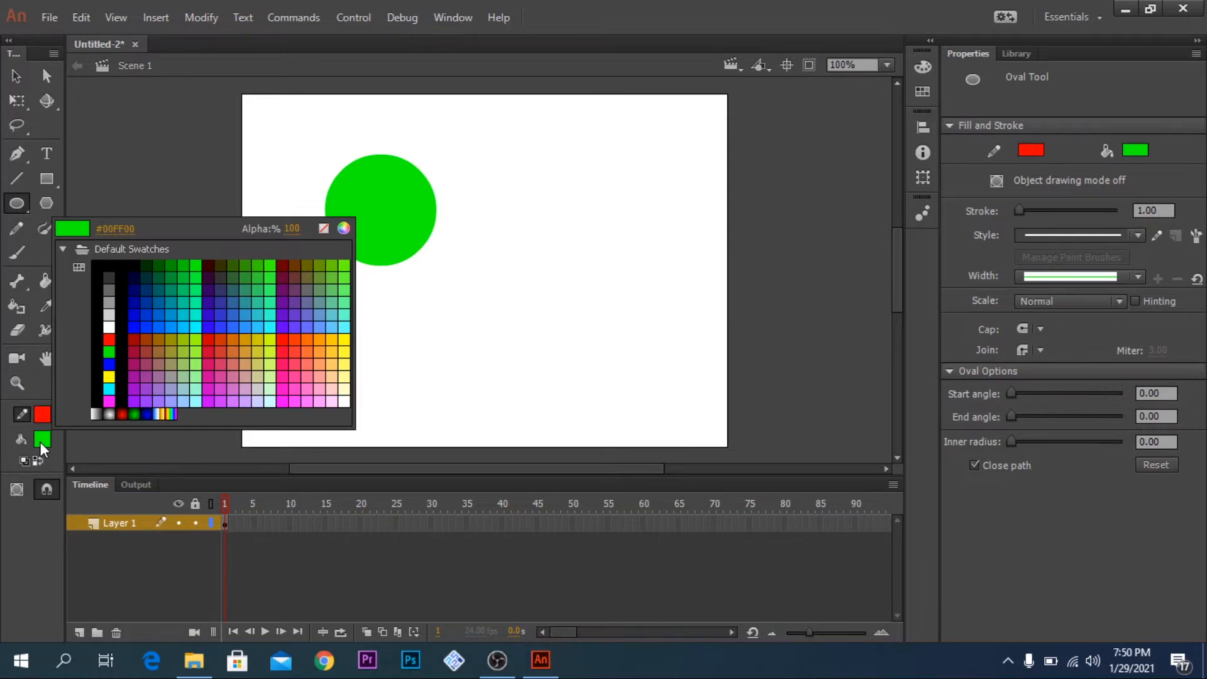
{"action": "left_click", "coordinate": [324, 228]}
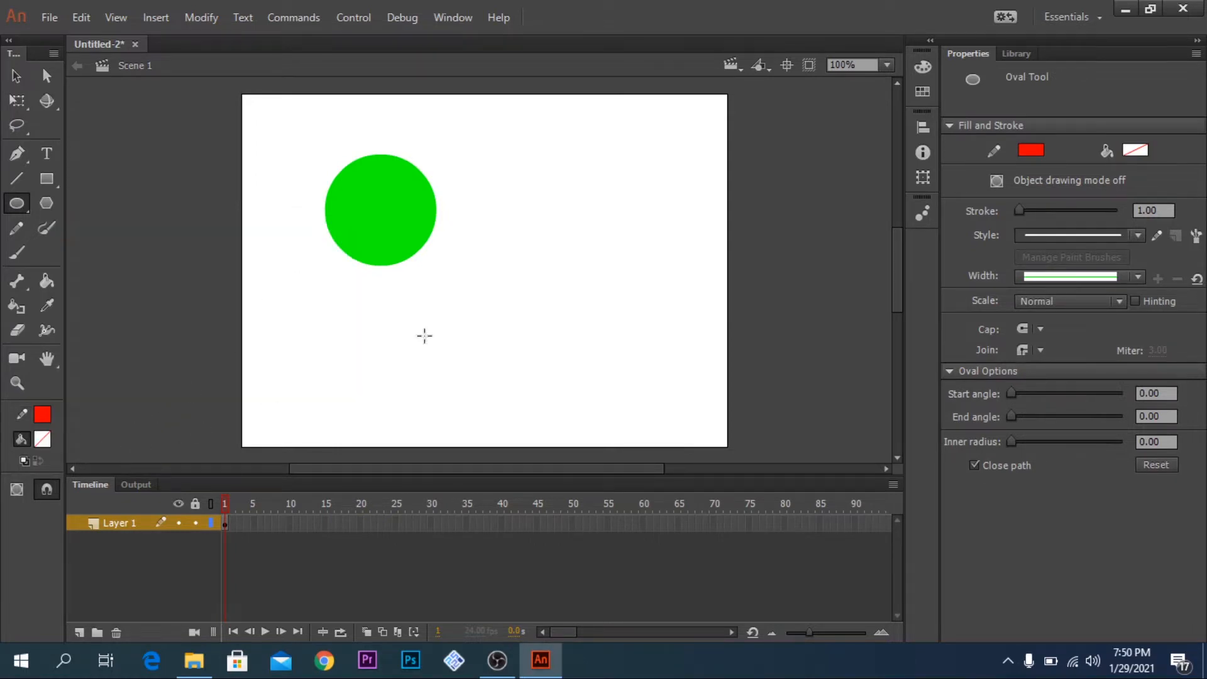
{"action": "left_click_drag", "start_coordinate": [539, 185], "coordinate": [641, 288]}
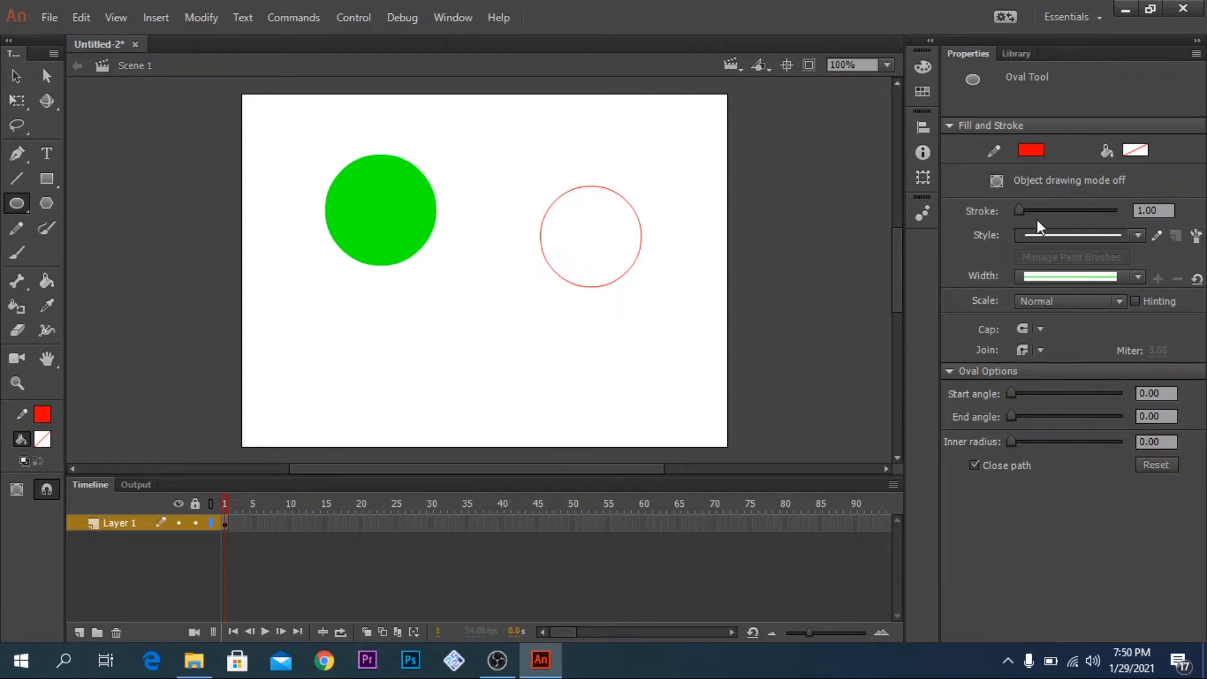
- Set the stroke size to 5 and draw another unfilled red circle below and between the first two
{"action": "left_click_drag", "start_coordinate": [1025, 210], "coordinate": [1034, 214]}
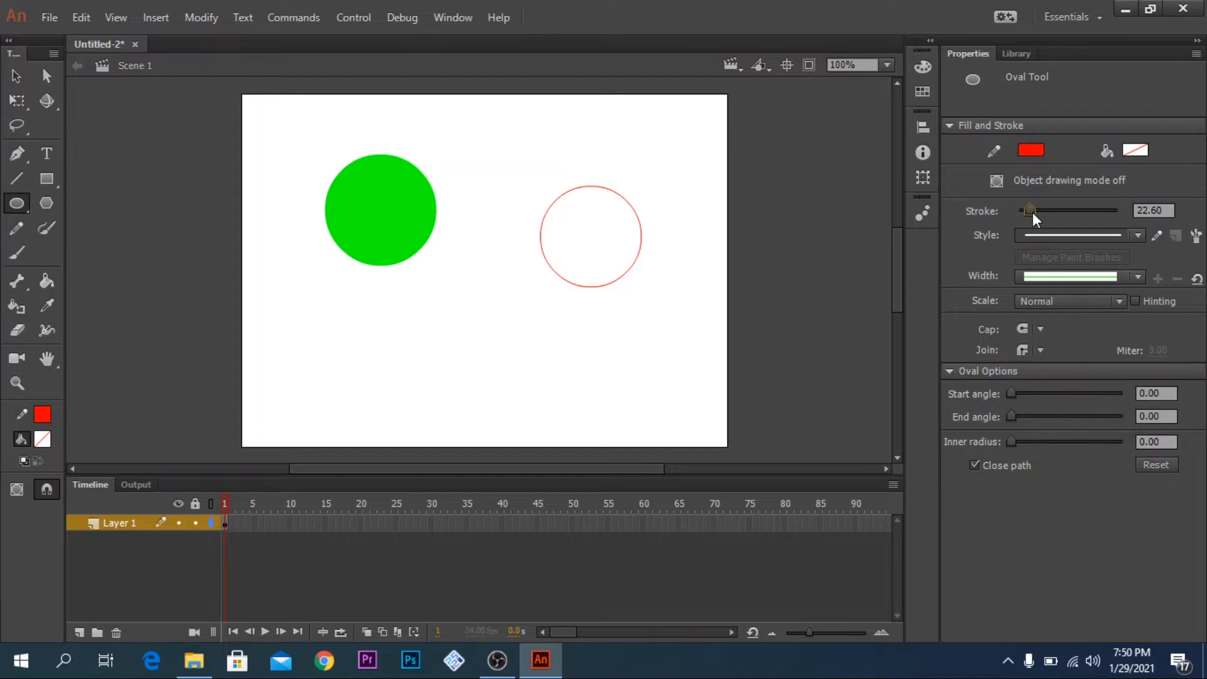
{"action": "left_click", "coordinate": [1153, 213]}
{"action": "type", "text": "5"}
{"action": "mouse_move", "coordinate": [451, 309]}
{"action": "left_mouse_down"}
{"action": "mouse_move", "coordinate": [528, 369]}
{"action": "mouse_move", "coordinate": [546, 403]}
{"action": "left_mouse_up"}
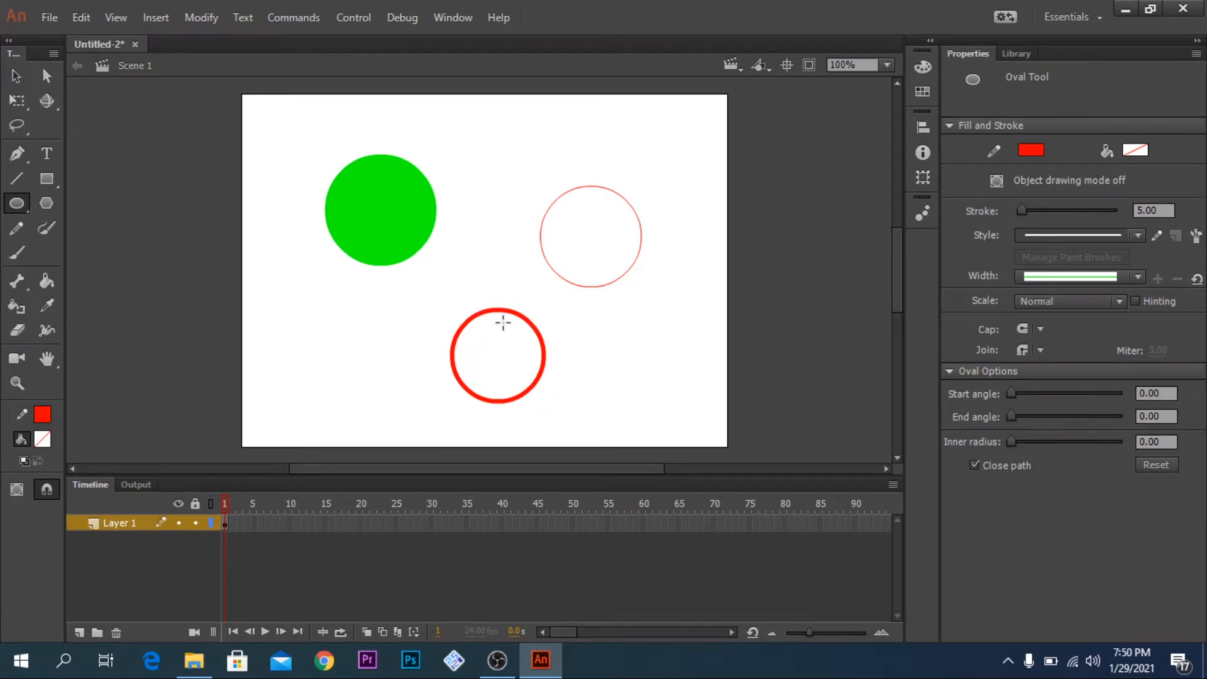
- Select all three circles on the stage and delete them
{"action": "left_click", "coordinate": [21, 80]}
{"action": "left_click_drag", "start_coordinate": [287, 131], "coordinate": [723, 454]}
{"action": "key", "text": "Delete"}
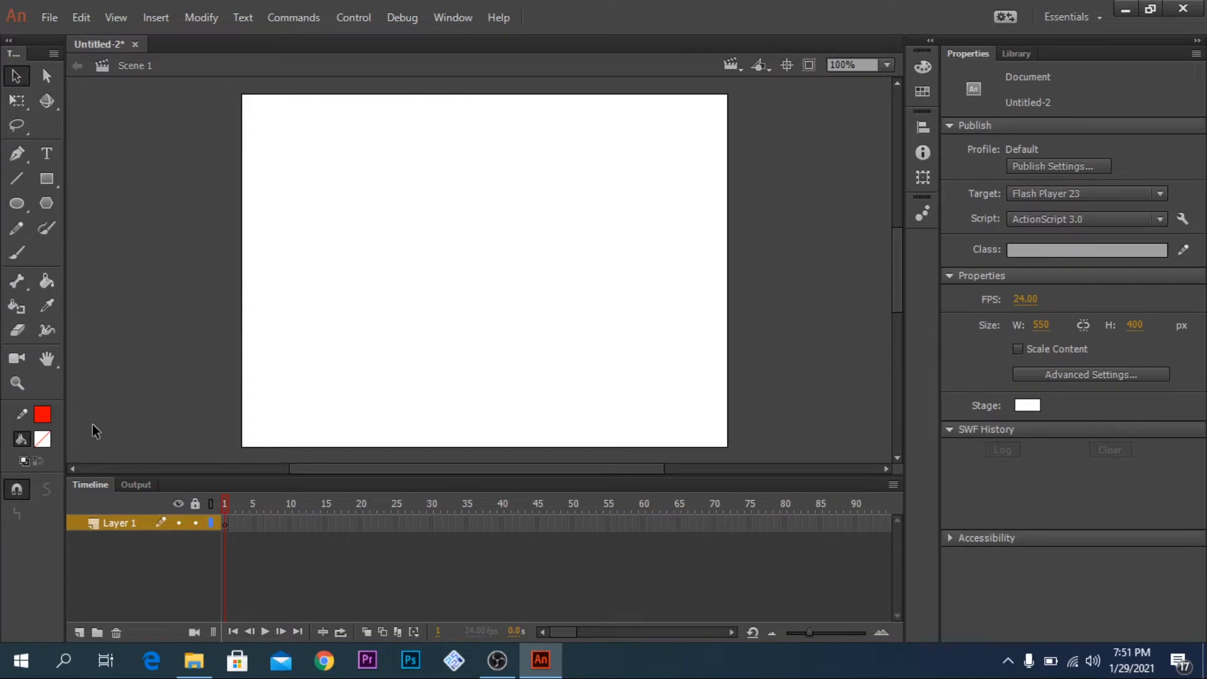
- Set the stroke colour to black and the fill colour to yellow
{"action": "left_click", "coordinate": [46, 414]}
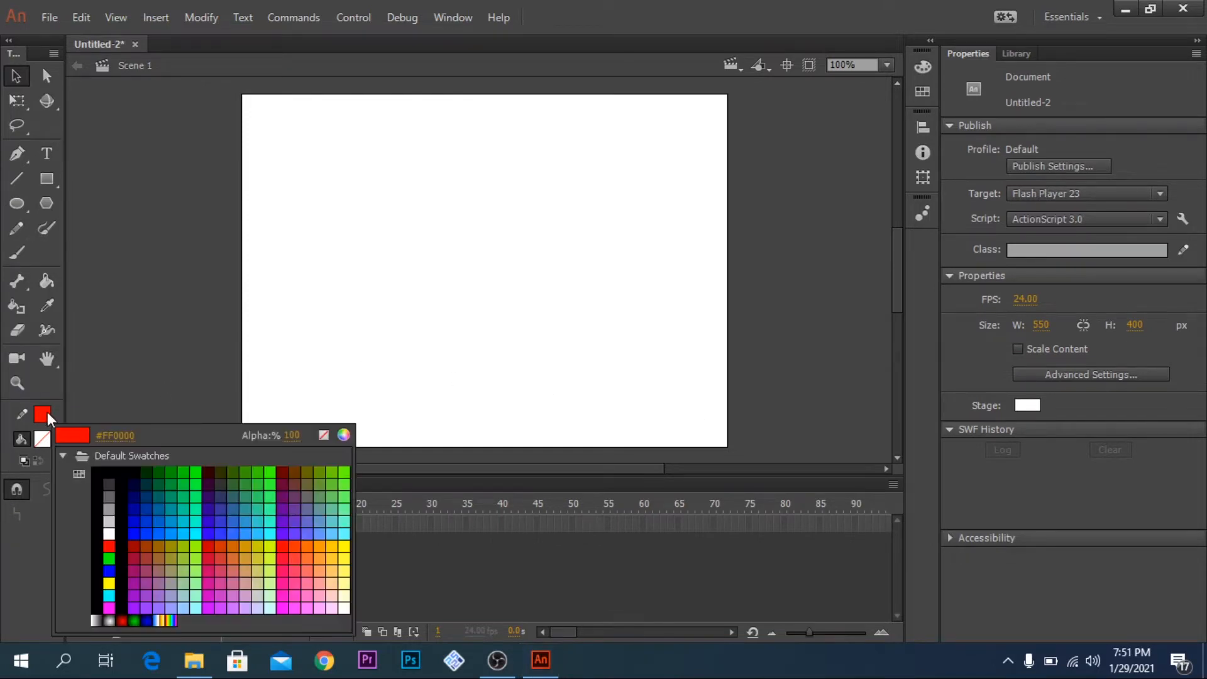
{"action": "left_click", "coordinate": [110, 481]}
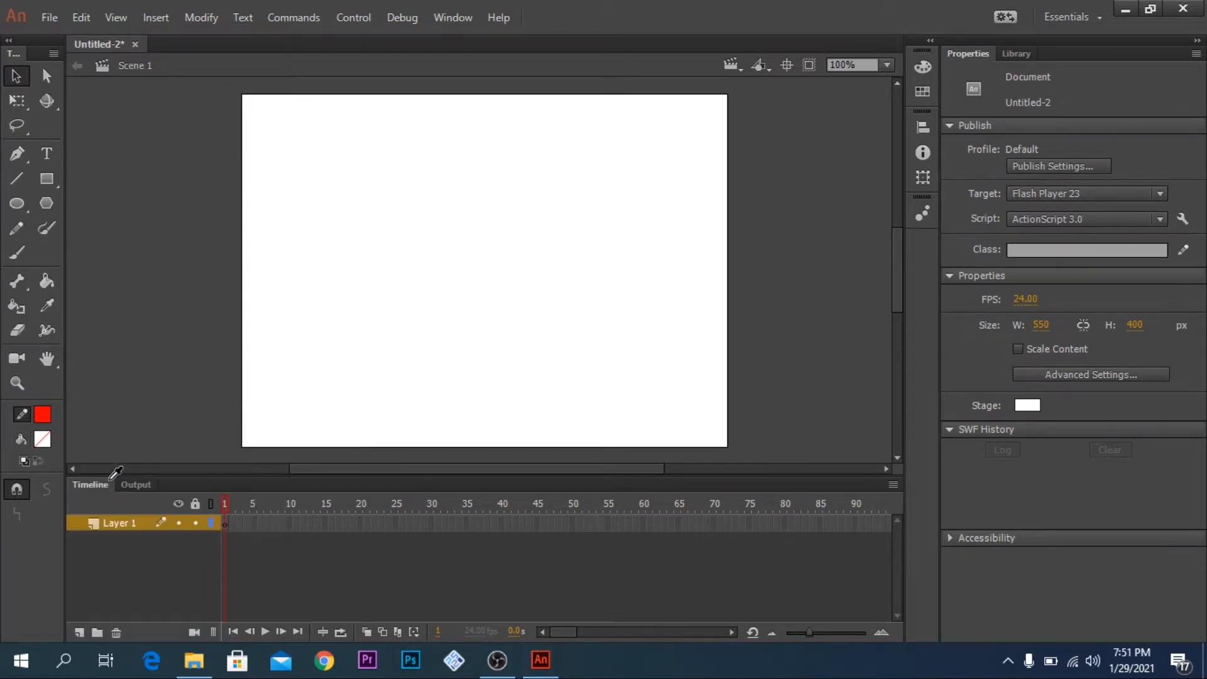
{"action": "left_click", "coordinate": [47, 414]}
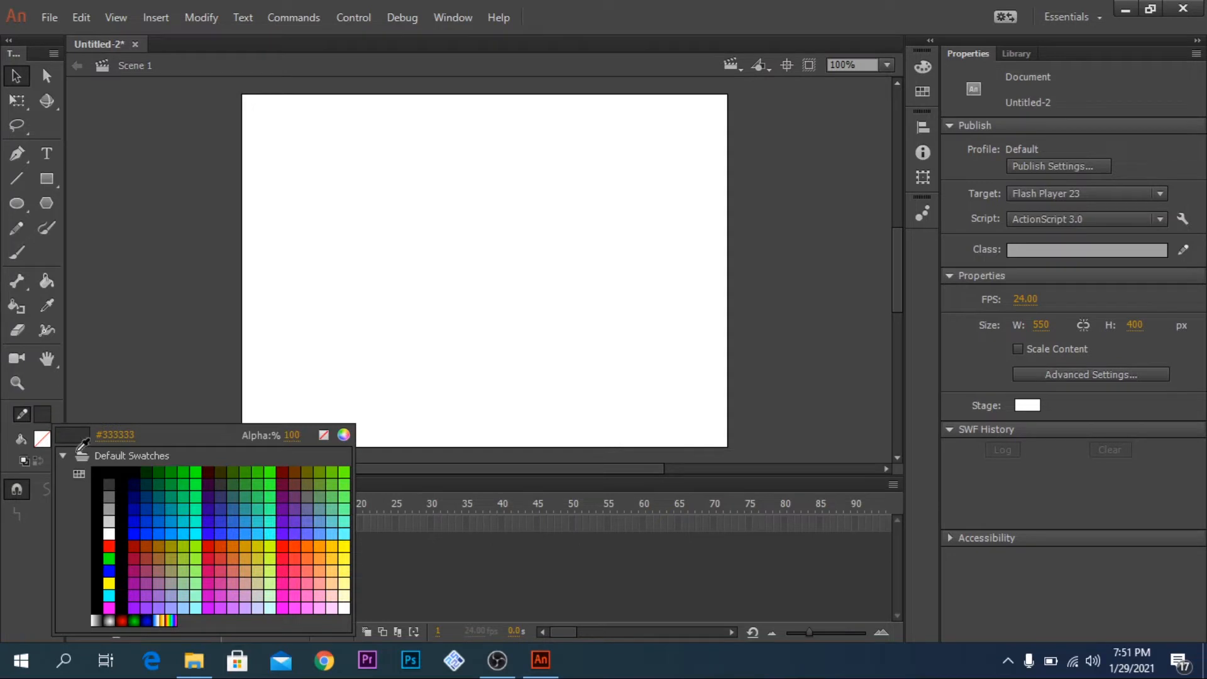
{"action": "left_click", "coordinate": [110, 472]}
{"action": "left_click", "coordinate": [43, 440]}
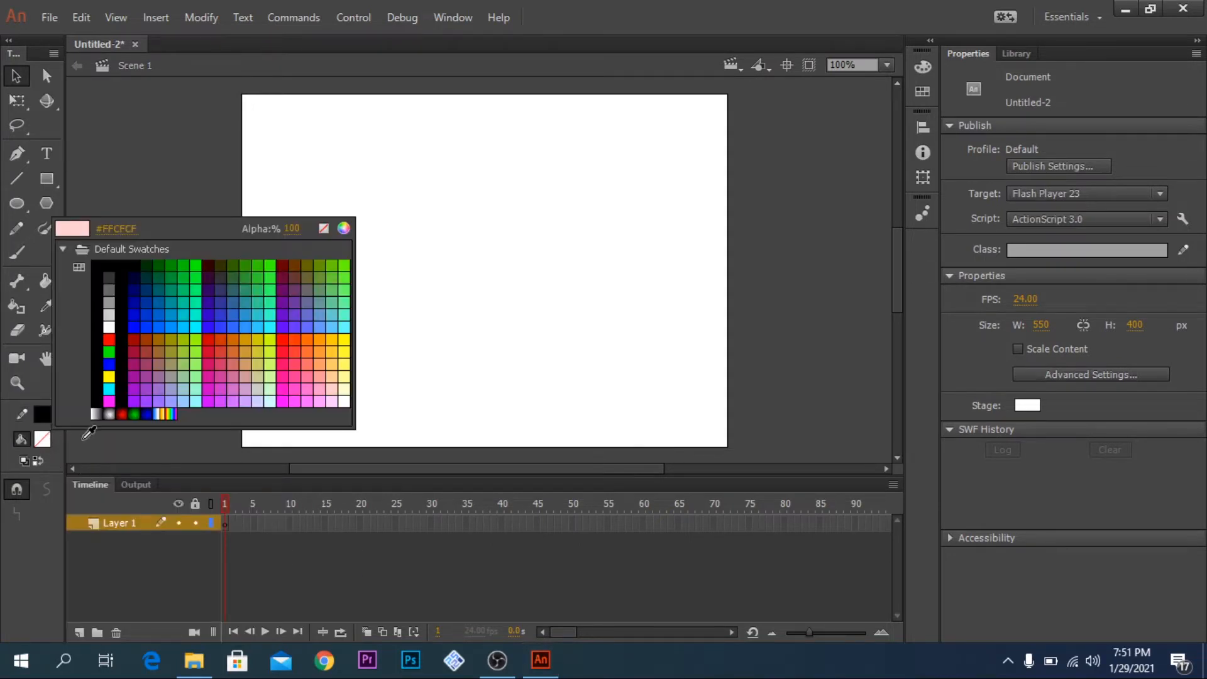
{"action": "left_click", "coordinate": [109, 376]}
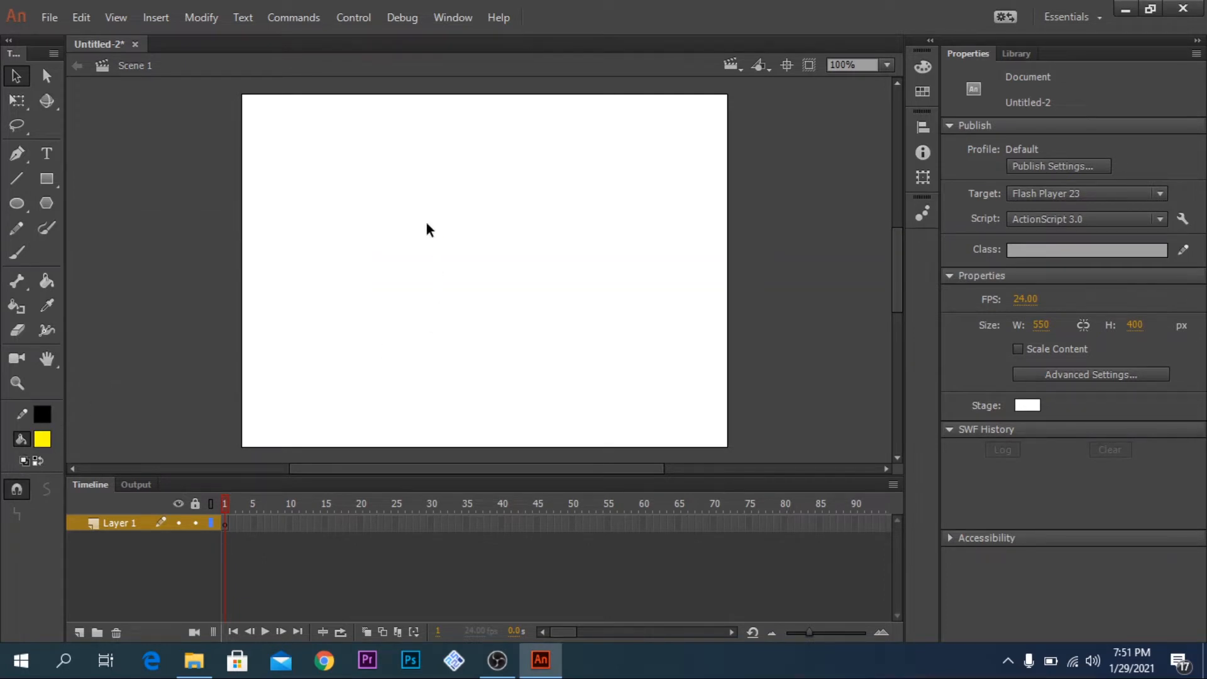
- Draw a circle about 144 px in diameter with the Oval tool and a flat ellipse about 132 by 76 px beside it
{"action": "left_click", "coordinate": [16, 204]}
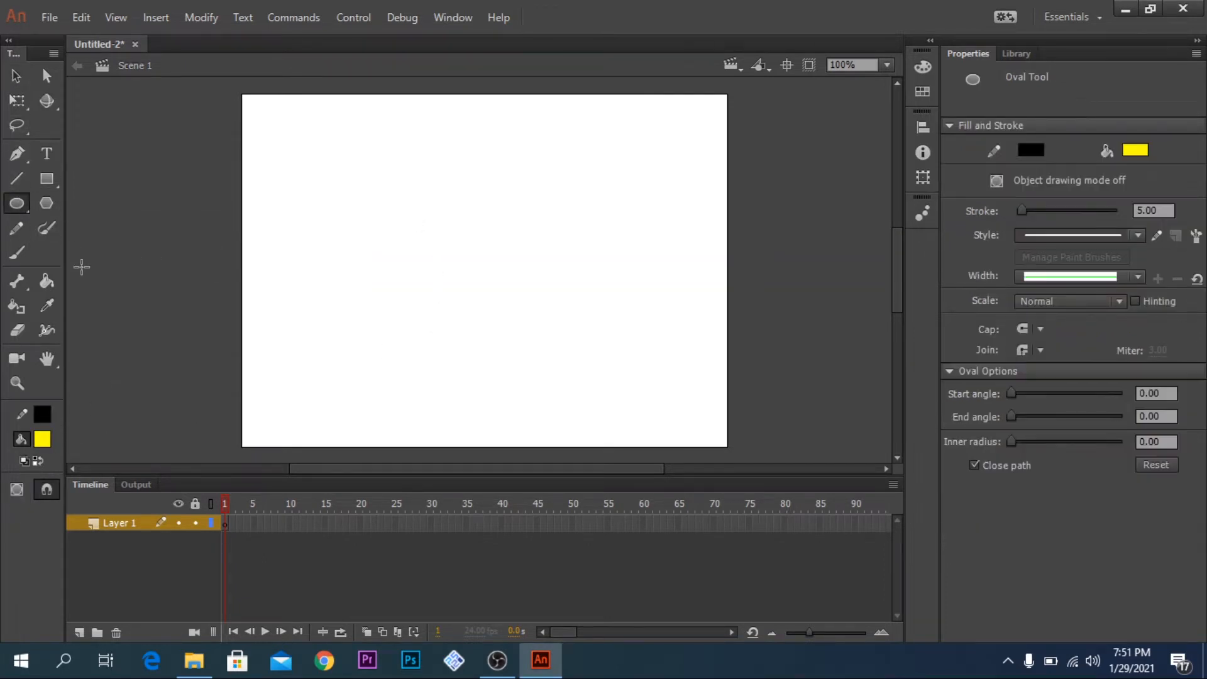
{"action": "mouse_move", "coordinate": [354, 208]}
{"action": "left_mouse_down"}
{"action": "mouse_move", "coordinate": [513, 371]}
{"action": "mouse_move", "coordinate": [483, 338]}
{"action": "left_mouse_up"}
{"action": "left_click_drag", "start_coordinate": [538, 209], "coordinate": [658, 278]}
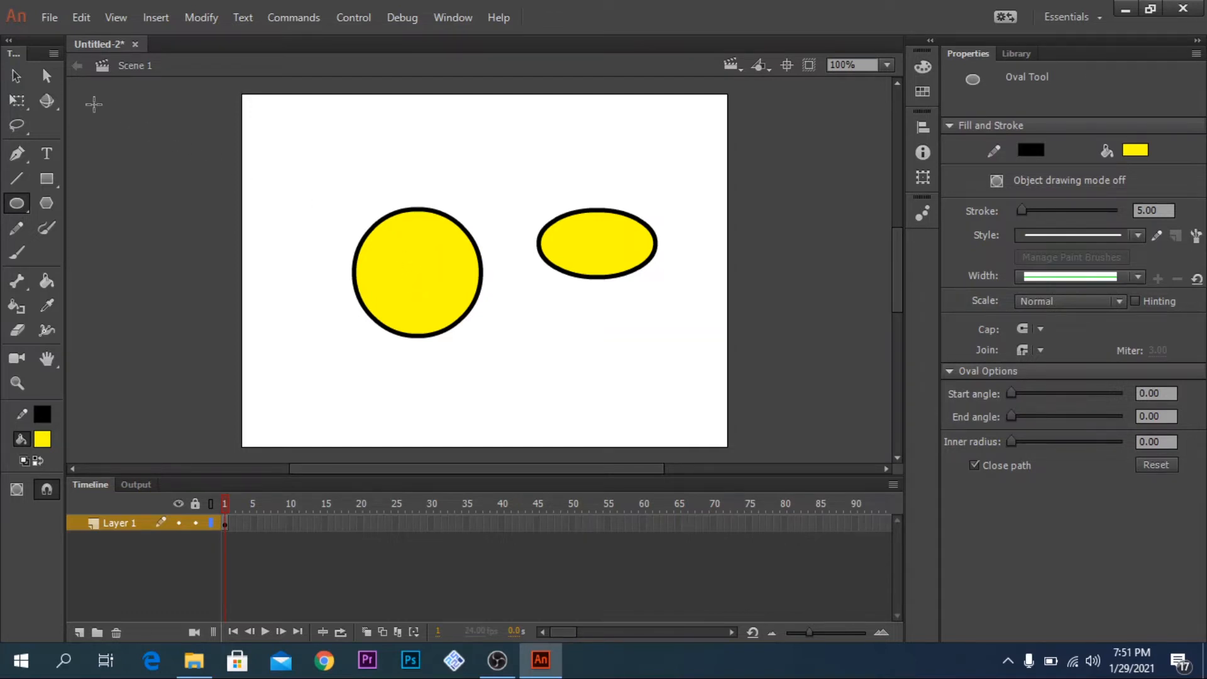
- Move only the circle's yellow fill out of its outline toward the stage's lower edge, and undo the move
{"action": "left_click", "coordinate": [17, 76]}
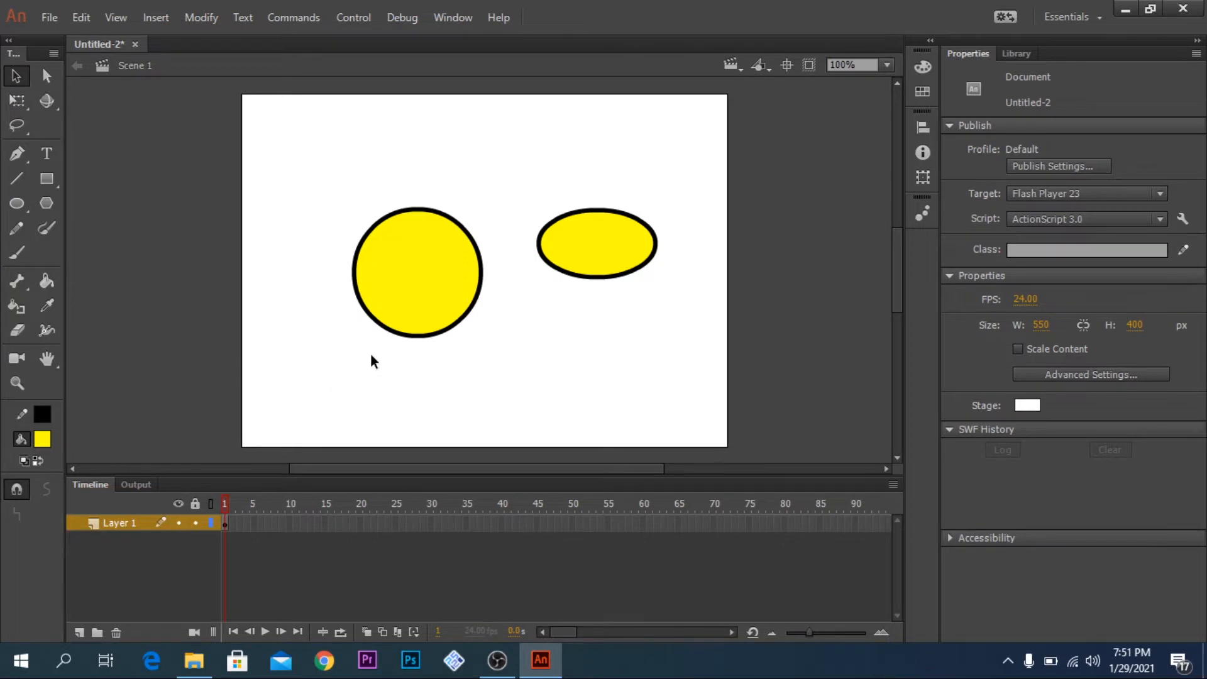
{"action": "left_click", "coordinate": [409, 288]}
{"action": "left_click_drag", "start_coordinate": [423, 304], "coordinate": [571, 385]}
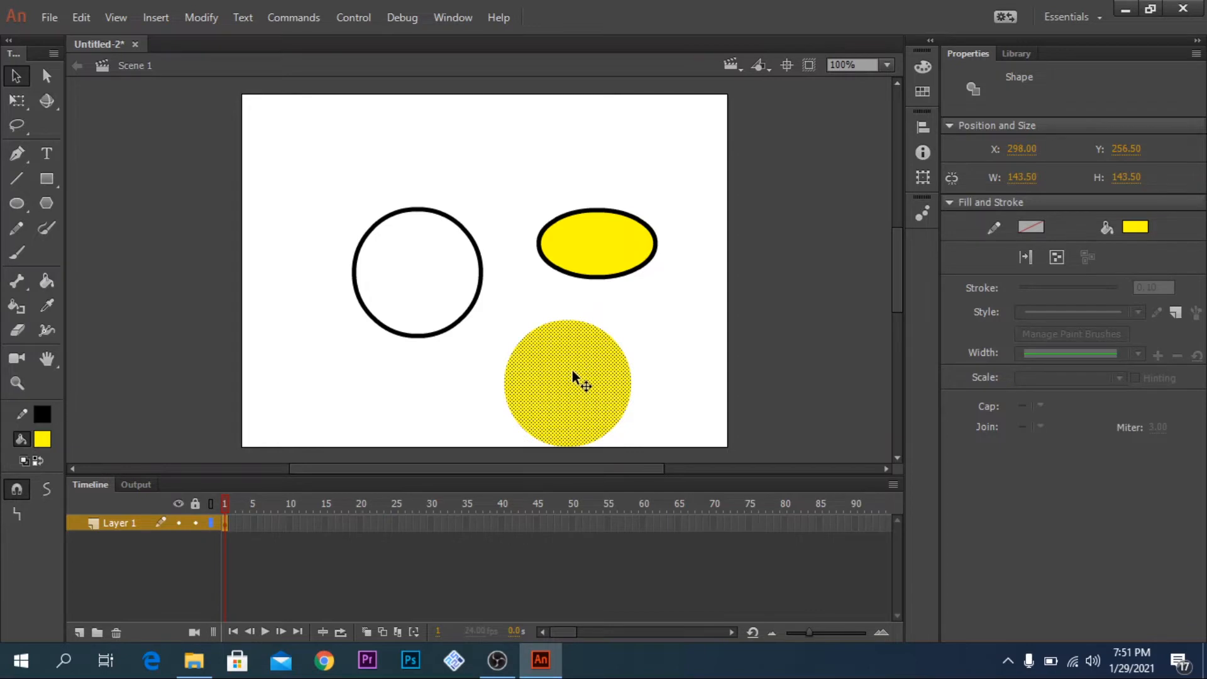
{"action": "key", "text": "ctrl+z"}
- Select the circle's fill and outline together and shift the whole circle slightly left
{"action": "left_click_drag", "start_coordinate": [308, 176], "coordinate": [508, 391]}
{"action": "mouse_move", "coordinate": [456, 289]}
{"action": "left_mouse_down"}
{"action": "mouse_move", "coordinate": [418, 304]}
{"action": "mouse_move", "coordinate": [383, 367]}
{"action": "mouse_move", "coordinate": [421, 279]}
{"action": "left_mouse_up"}
{"action": "left_click", "coordinate": [510, 353]}
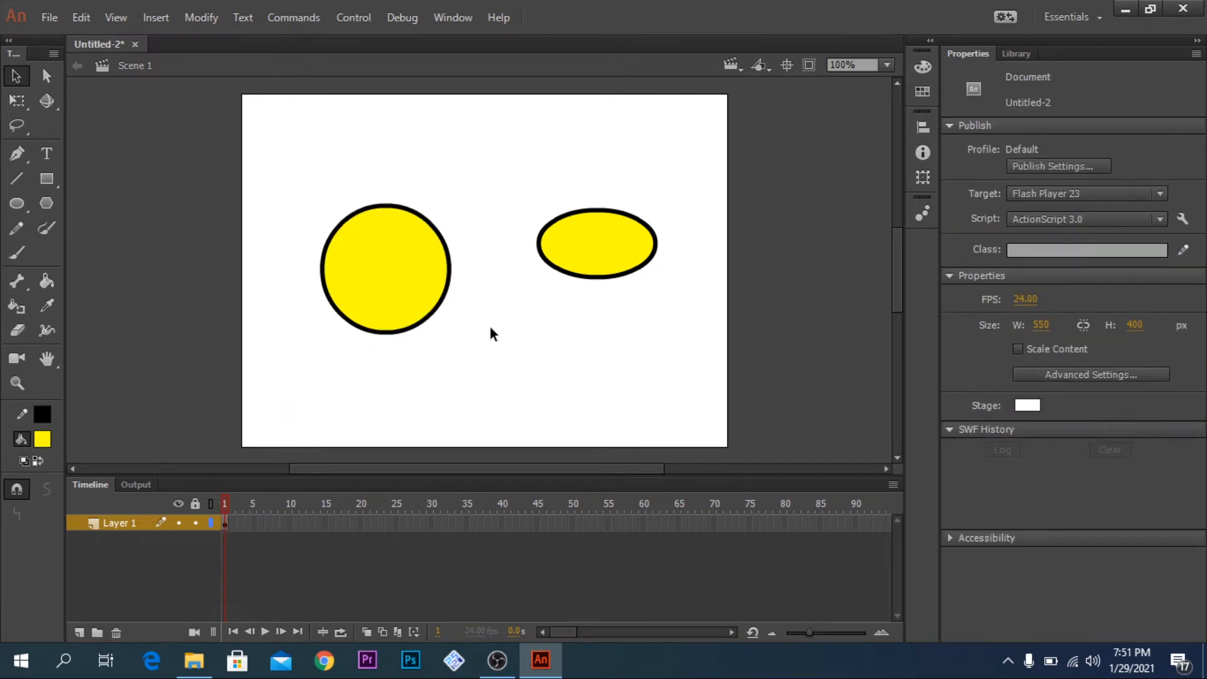
- Delete the circle's black outline and move the remaining yellow fill slightly down and right
{"action": "left_click", "coordinate": [450, 269]}
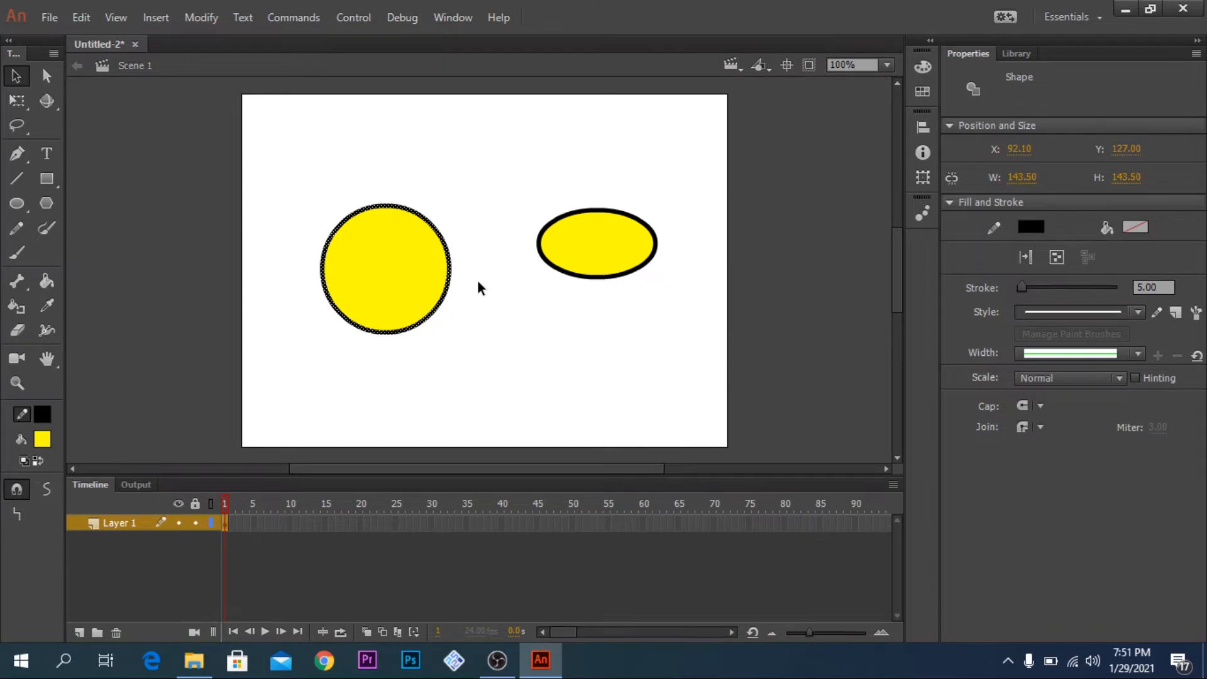
{"action": "key", "text": "Delete"}
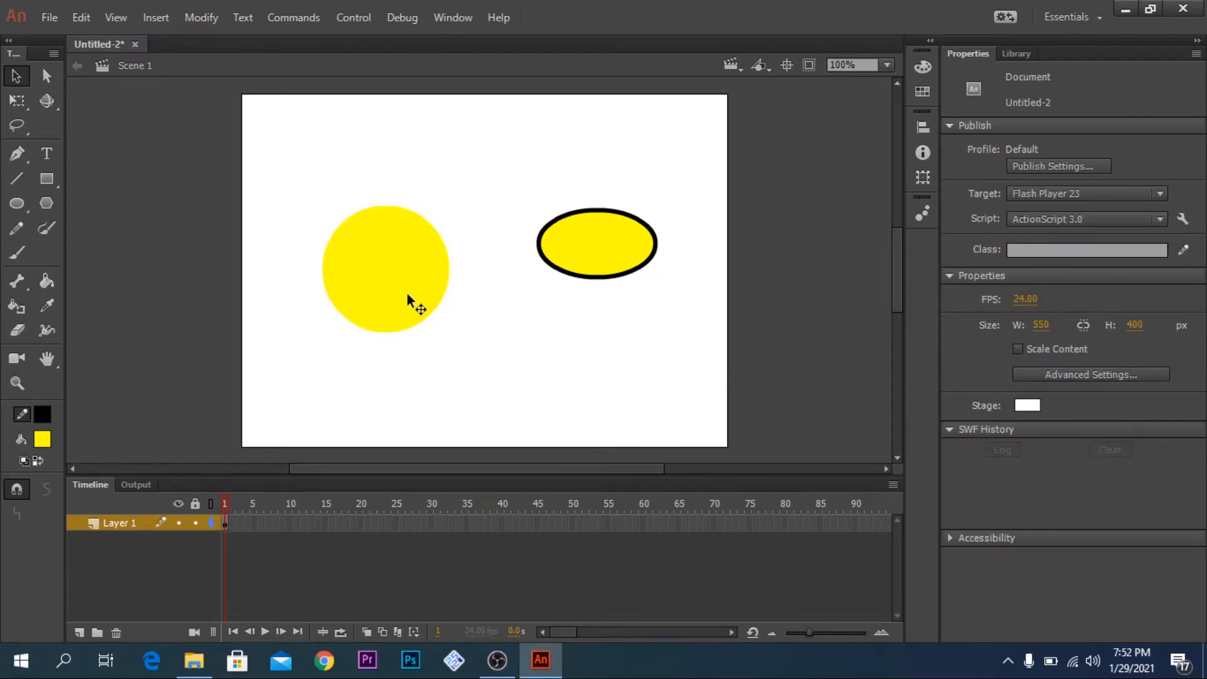
{"action": "left_click_drag", "start_coordinate": [407, 296], "coordinate": [428, 323]}
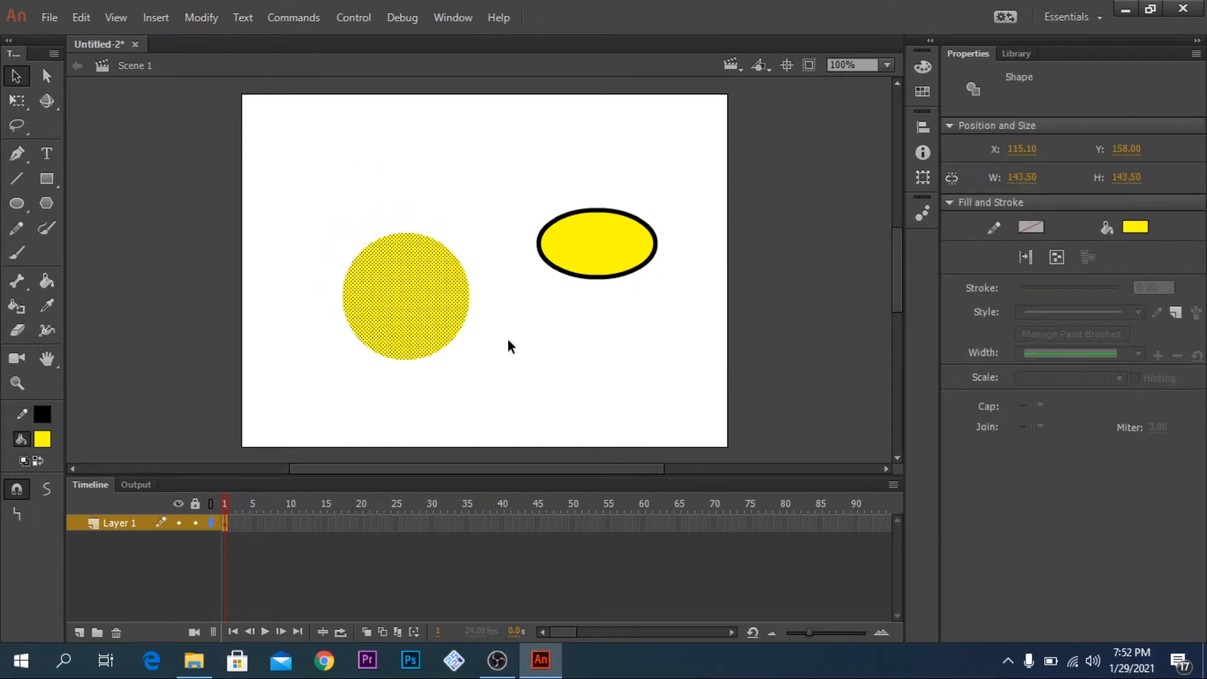
- Delete the yellow circle fill and move the outlined ellipse left toward the middle of the stage
{"action": "left_click_drag", "start_coordinate": [322, 207], "coordinate": [496, 405]}
{"action": "key", "text": "Delete"}
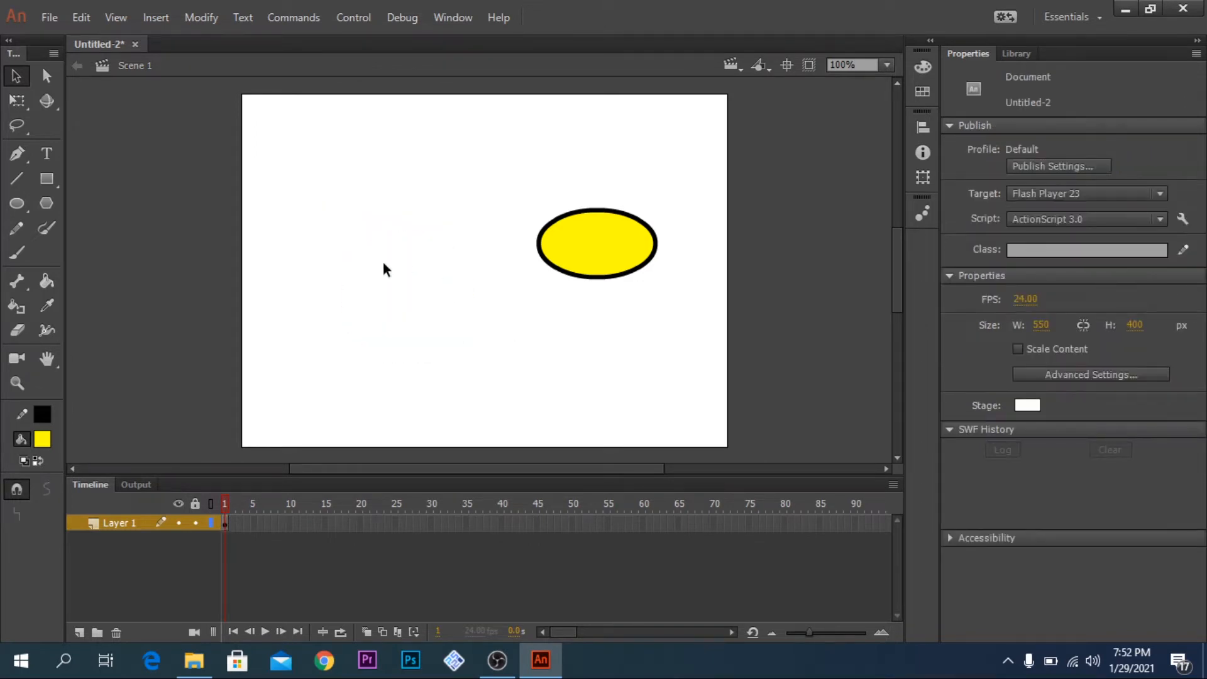
{"action": "left_click_drag", "start_coordinate": [491, 181], "coordinate": [701, 326]}
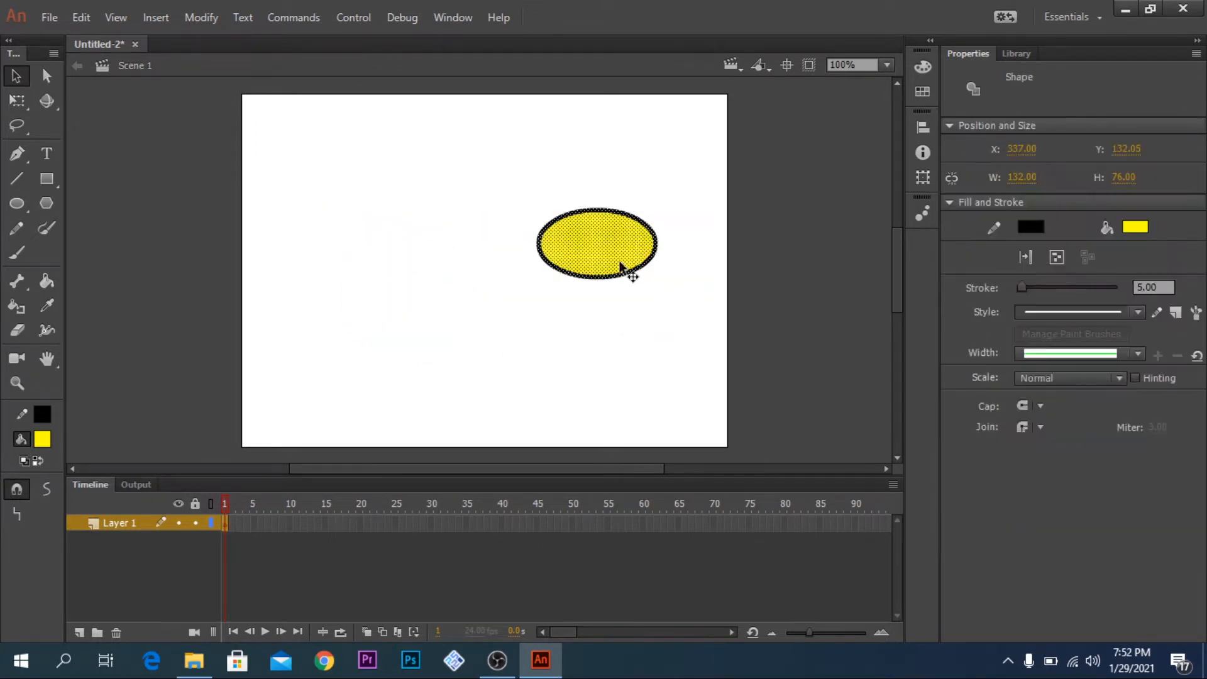
{"action": "left_click_drag", "start_coordinate": [625, 269], "coordinate": [500, 265]}
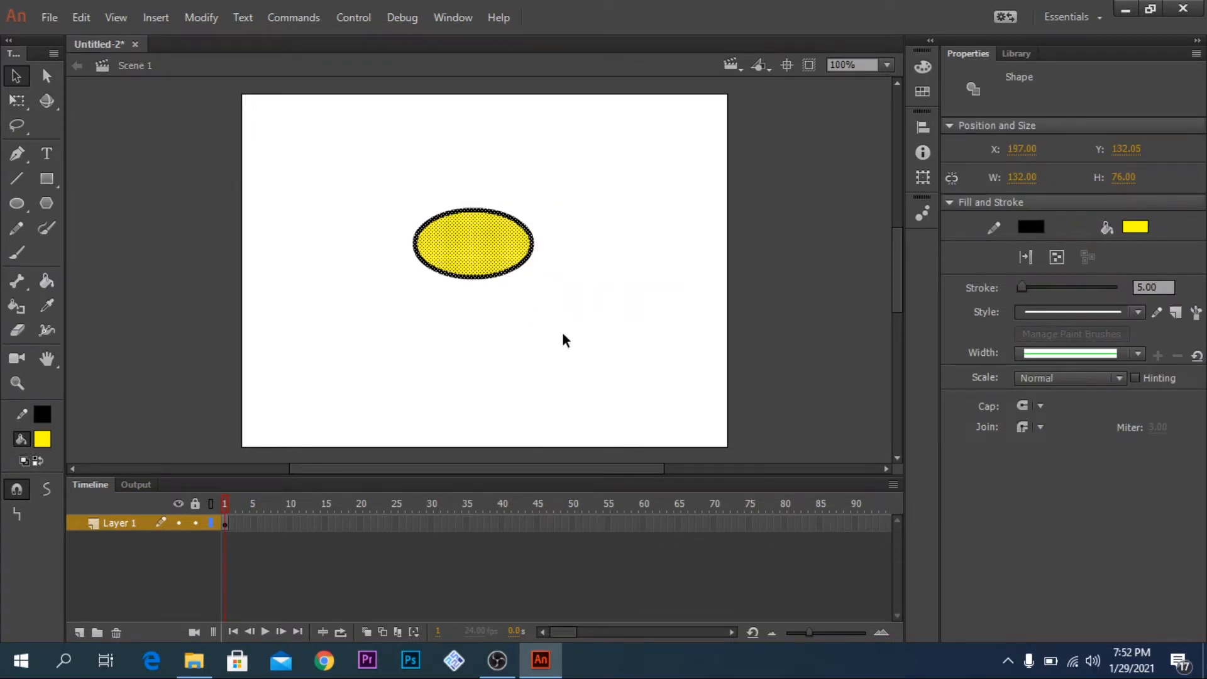
{"action": "left_click", "coordinate": [562, 332]}
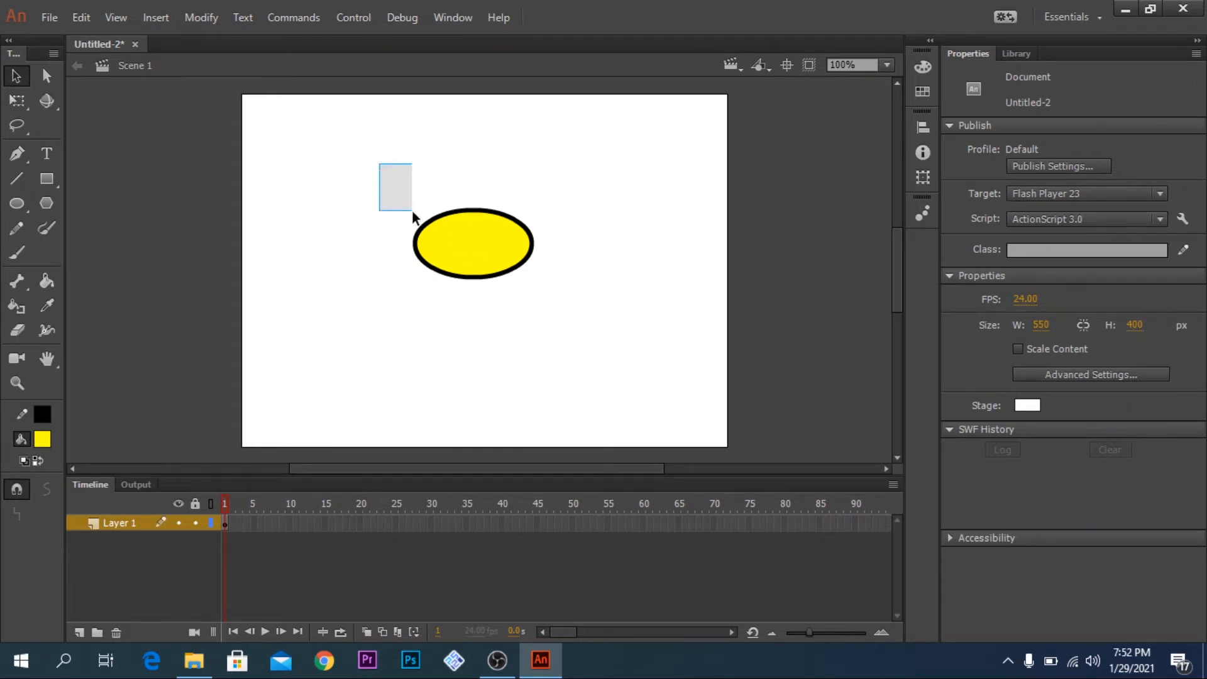
- Split the ellipse by selecting its left half and moving it horizontally away from the right half
{"action": "left_click_drag", "start_coordinate": [414, 216], "coordinate": [476, 315]}
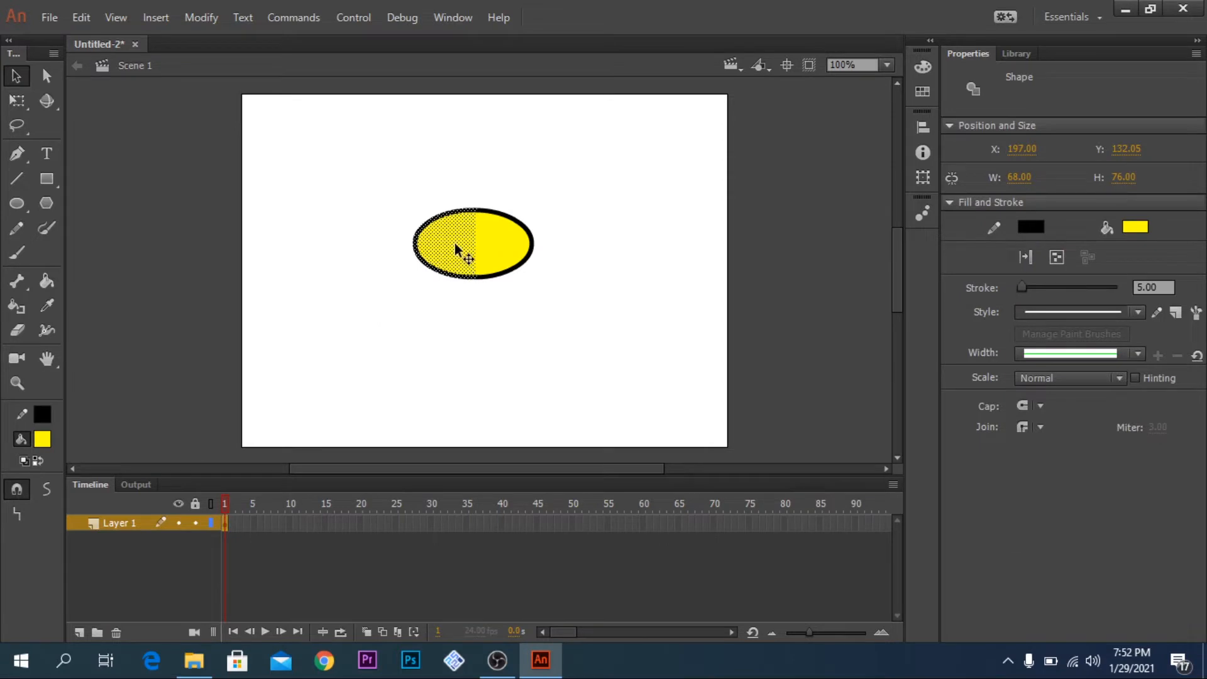
{"action": "left_click_drag", "start_coordinate": [454, 246], "coordinate": [398, 249]}
{"action": "left_click", "coordinate": [404, 326]}
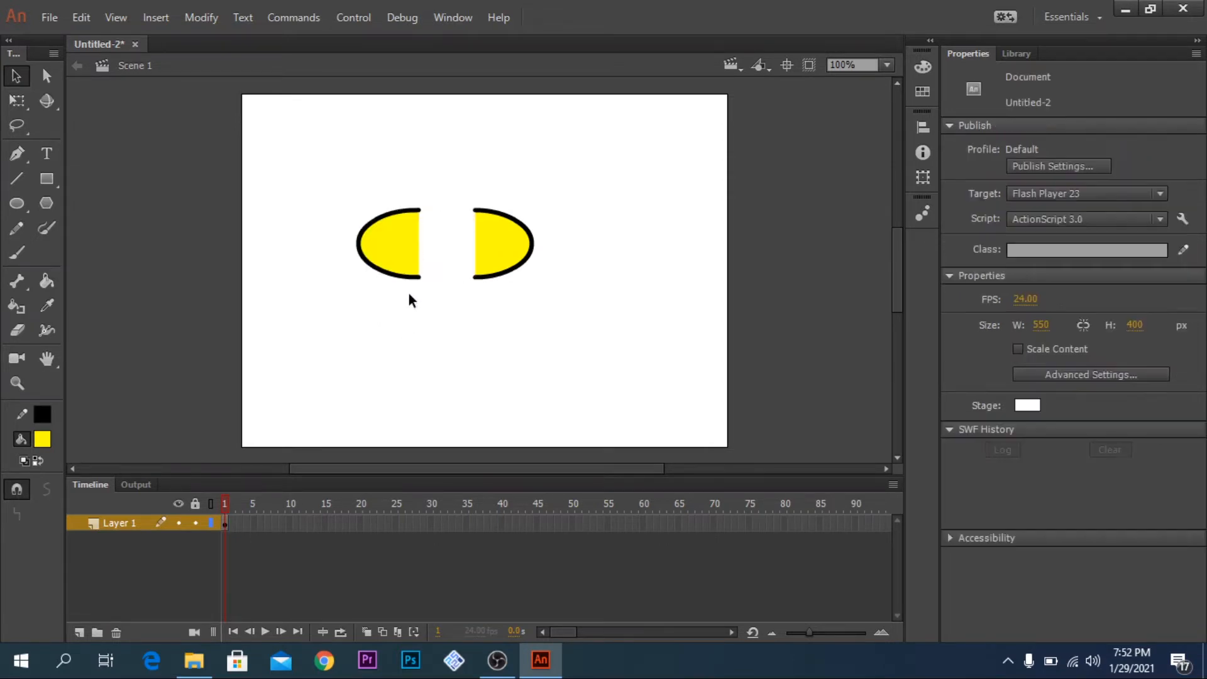
- Change the fill of the split ellipse's left half to red
{"action": "left_click", "coordinate": [401, 239]}
{"action": "left_click", "coordinate": [43, 439]}
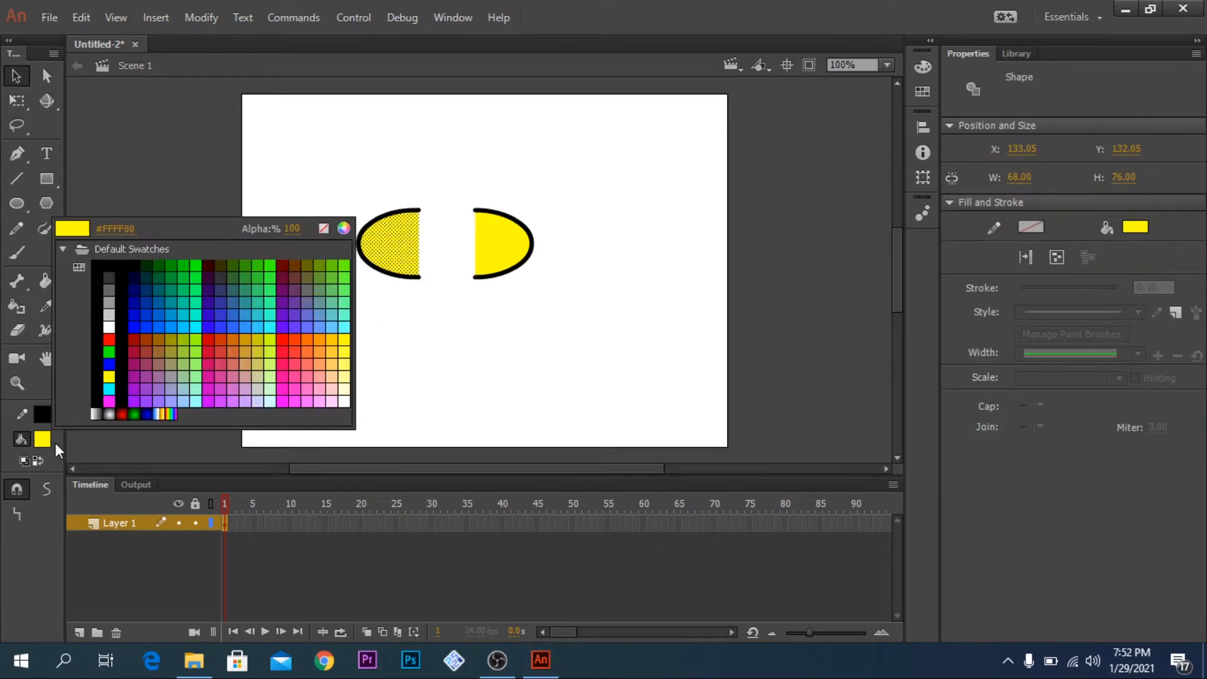
{"action": "left_click", "coordinate": [107, 339]}
{"action": "left_click", "coordinate": [378, 376]}
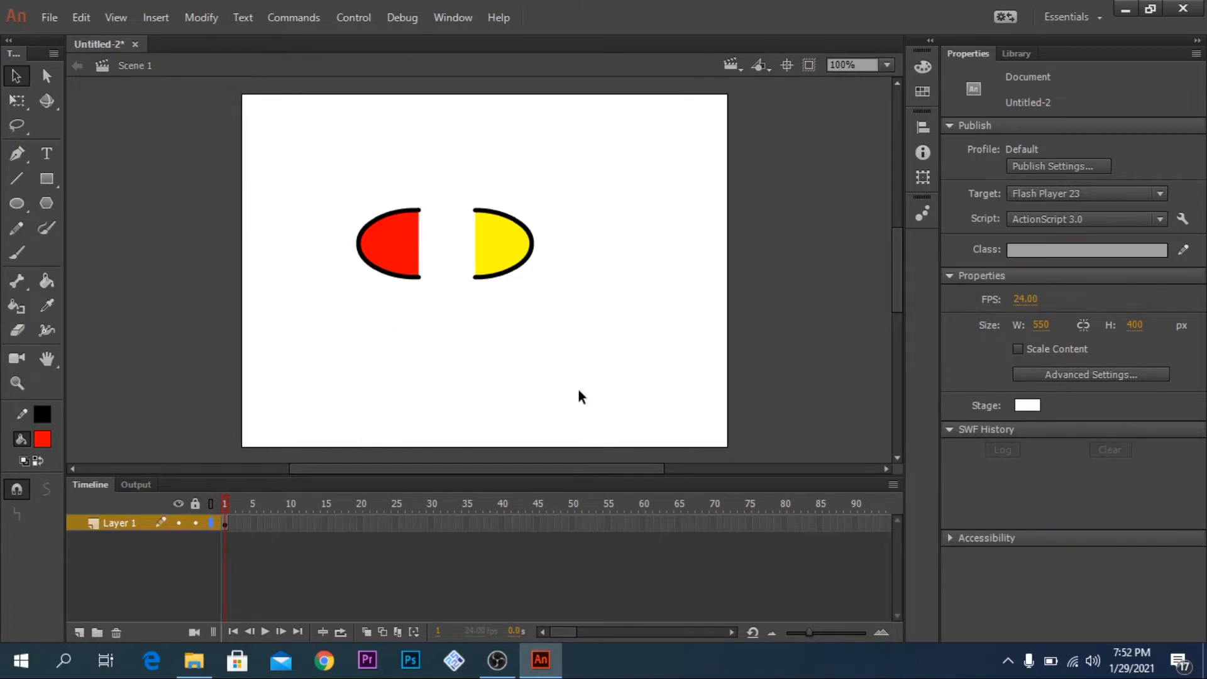
- Delete both ellipse halves from the stage and set the stroke colour to none
{"action": "left_click_drag", "start_coordinate": [315, 173], "coordinate": [611, 340]}
{"action": "key", "text": "Delete"}
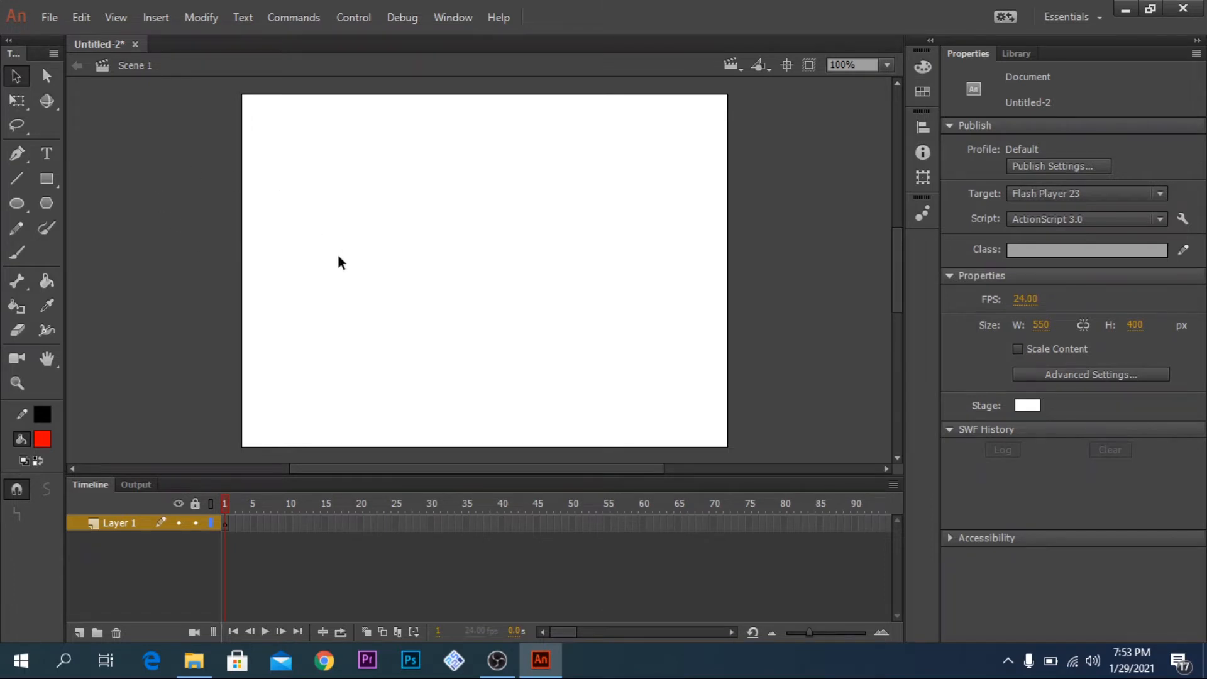
{"action": "left_click", "coordinate": [46, 413]}
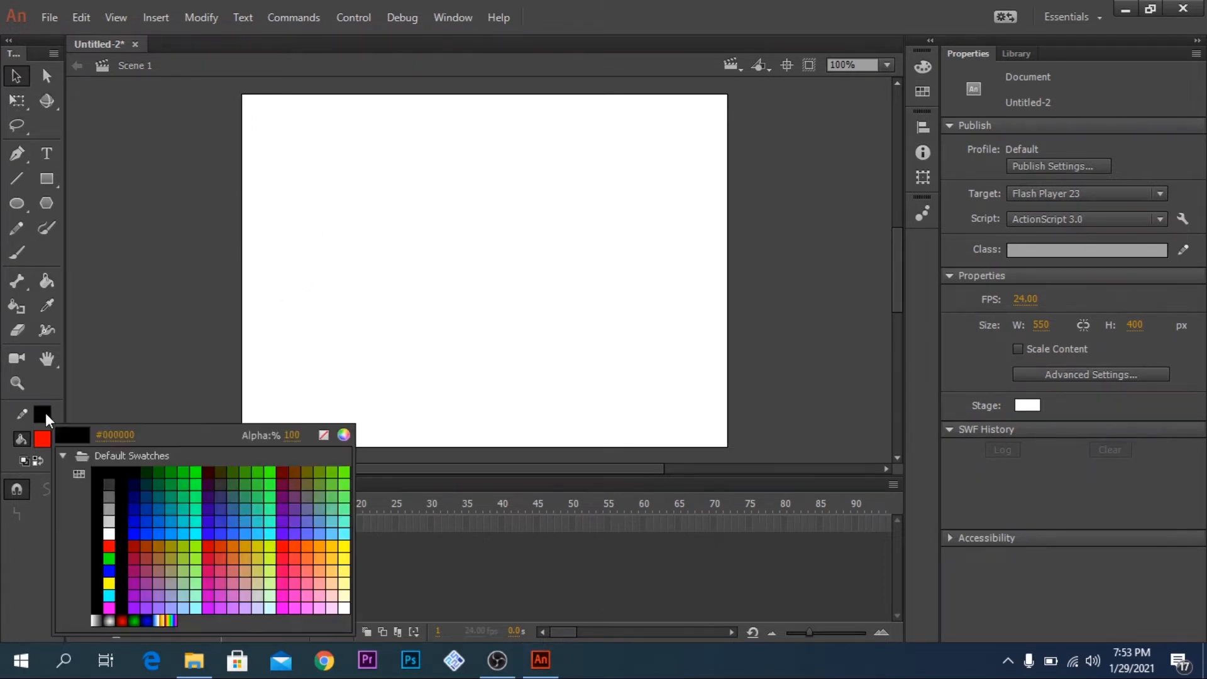
{"action": "left_click", "coordinate": [327, 433]}
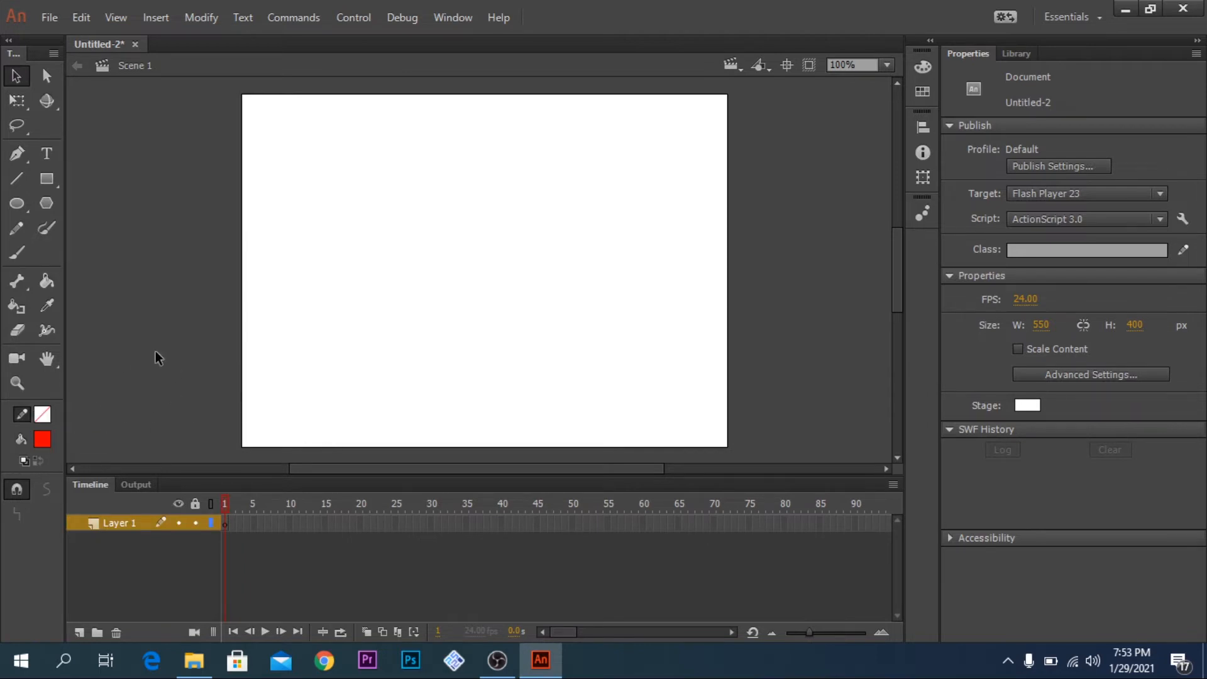
- Draw two separate red circles without outlines side by side on the stage using the Oval tool
{"action": "left_click", "coordinate": [25, 206]}
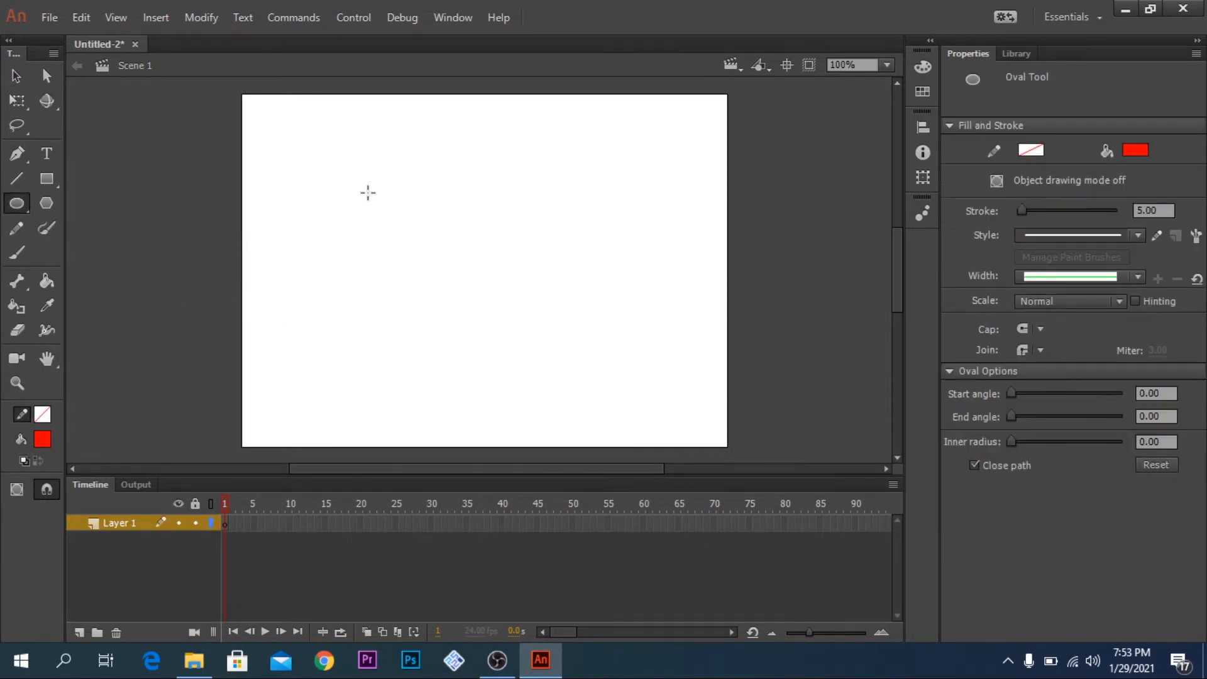
{"action": "left_click_drag", "start_coordinate": [367, 192], "coordinate": [475, 300]}
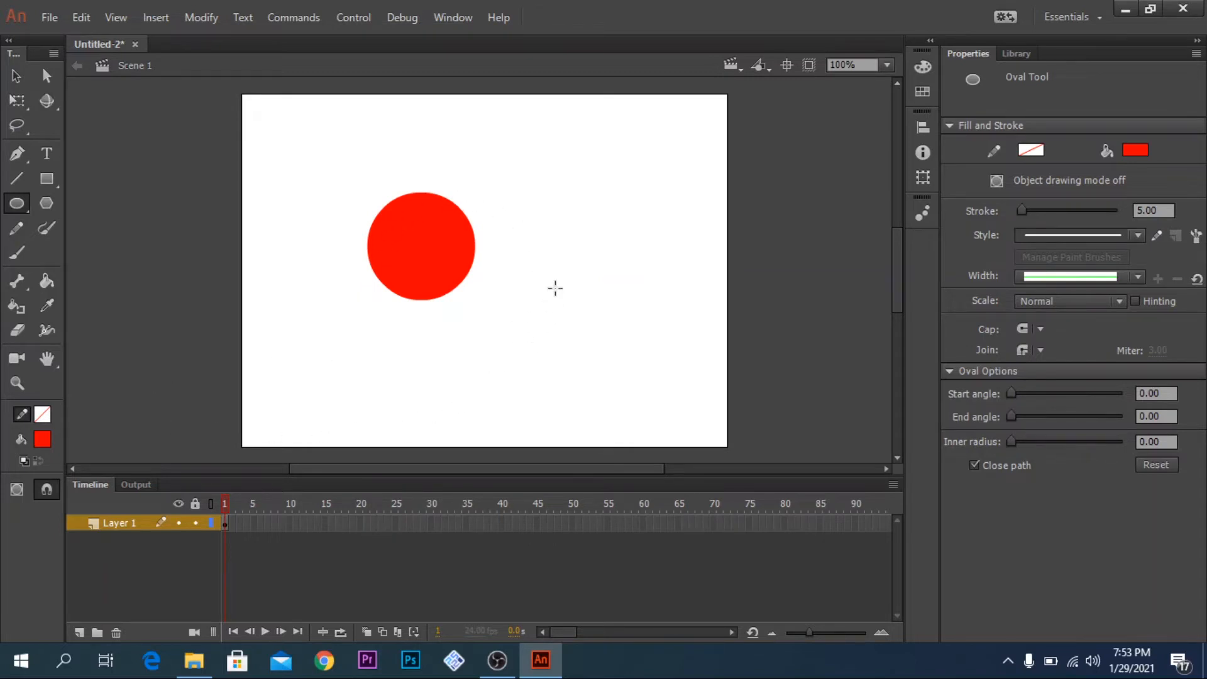
{"action": "left_click_drag", "start_coordinate": [539, 199], "coordinate": [648, 310]}
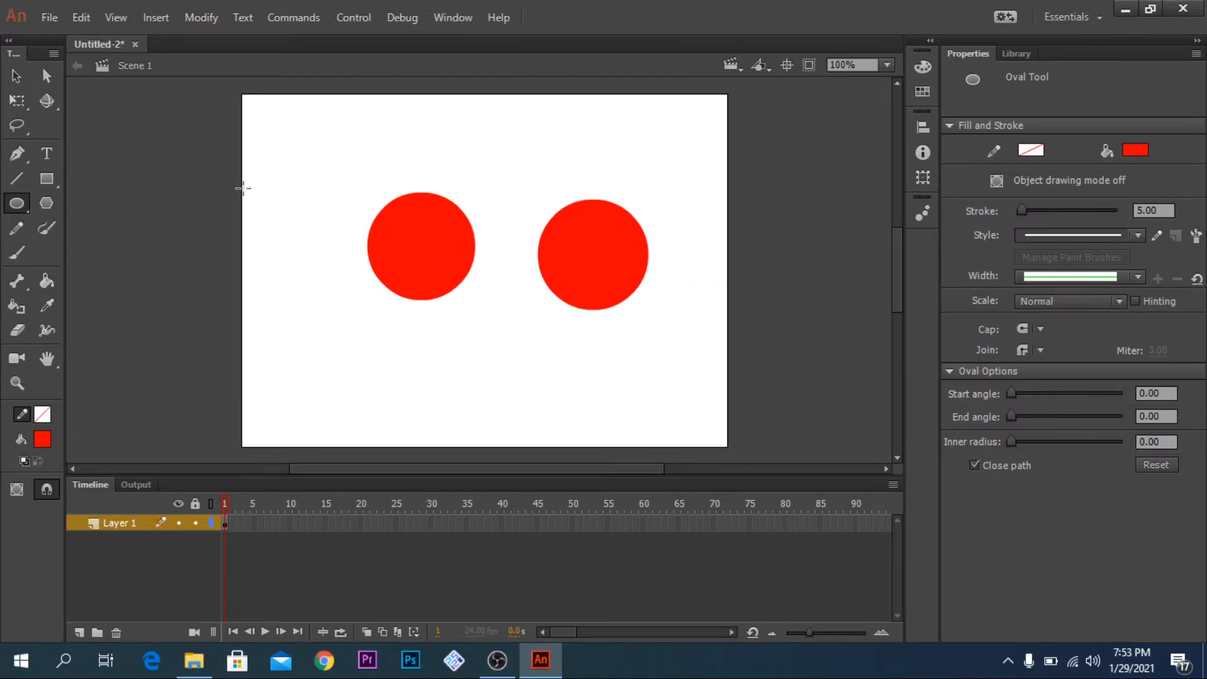
- Move the right red circle over the left one so they merge, and delete the combined shape
{"action": "left_click", "coordinate": [17, 76]}
{"action": "left_click_drag", "start_coordinate": [600, 259], "coordinate": [488, 209]}
{"action": "left_click", "coordinate": [635, 245]}
{"action": "left_click", "coordinate": [534, 327]}
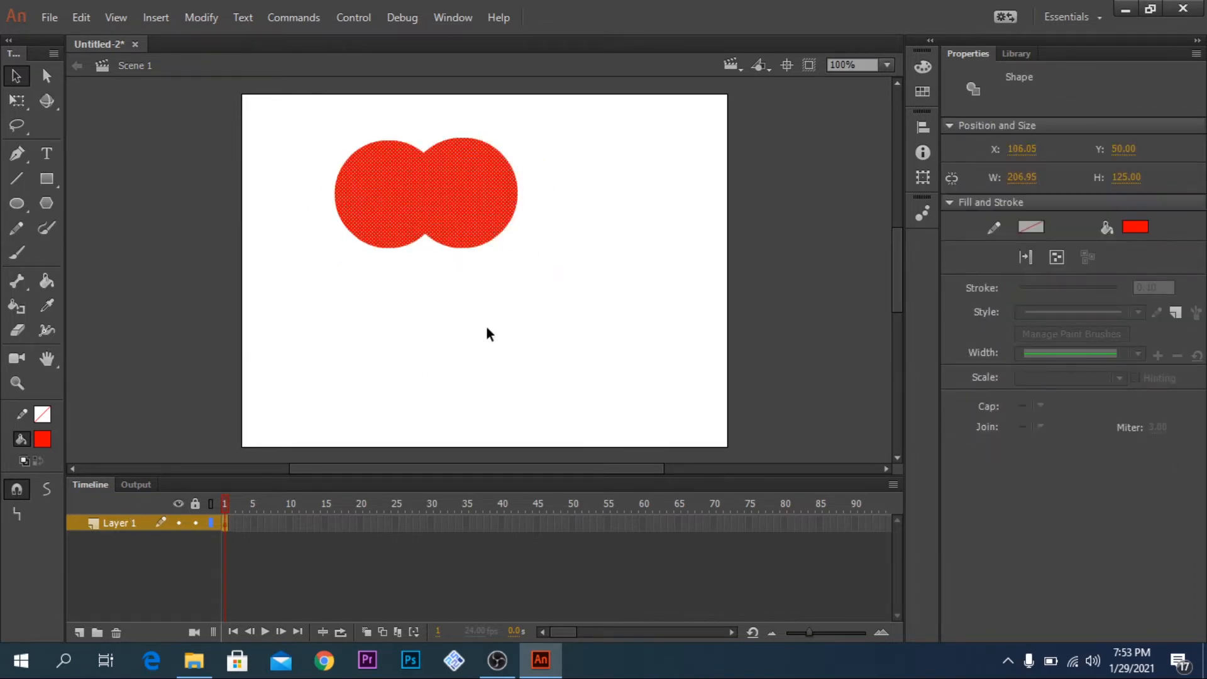
{"action": "key", "text": "Delete"}
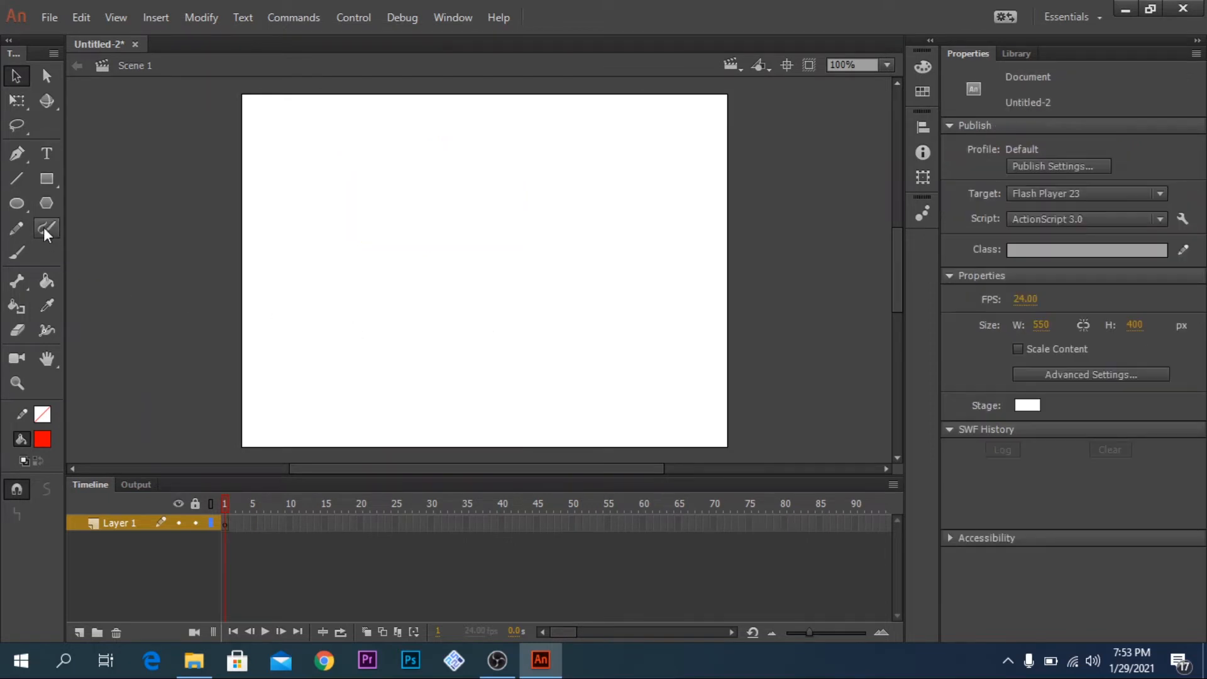
- Draw a red circle and a green circle about 129 px wide, placing the green one to the lower right without touching it
{"action": "left_click", "coordinate": [17, 203]}
{"action": "left_click_drag", "start_coordinate": [368, 171], "coordinate": [472, 274]}
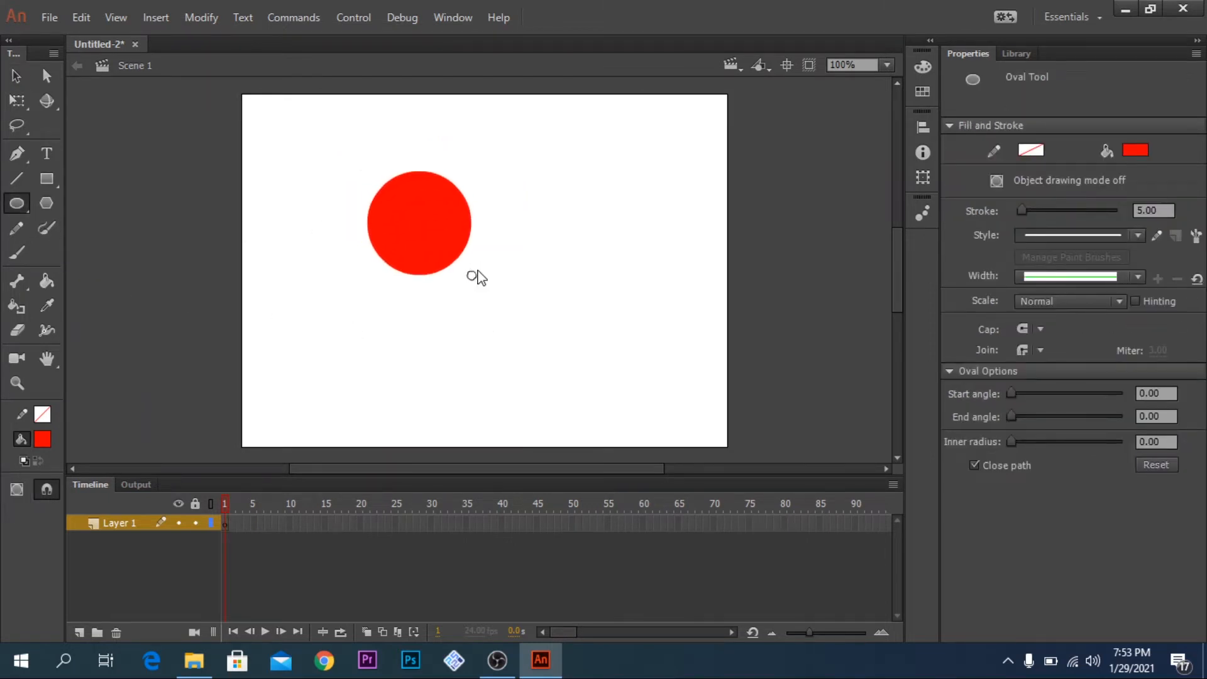
{"action": "left_click", "coordinate": [42, 439]}
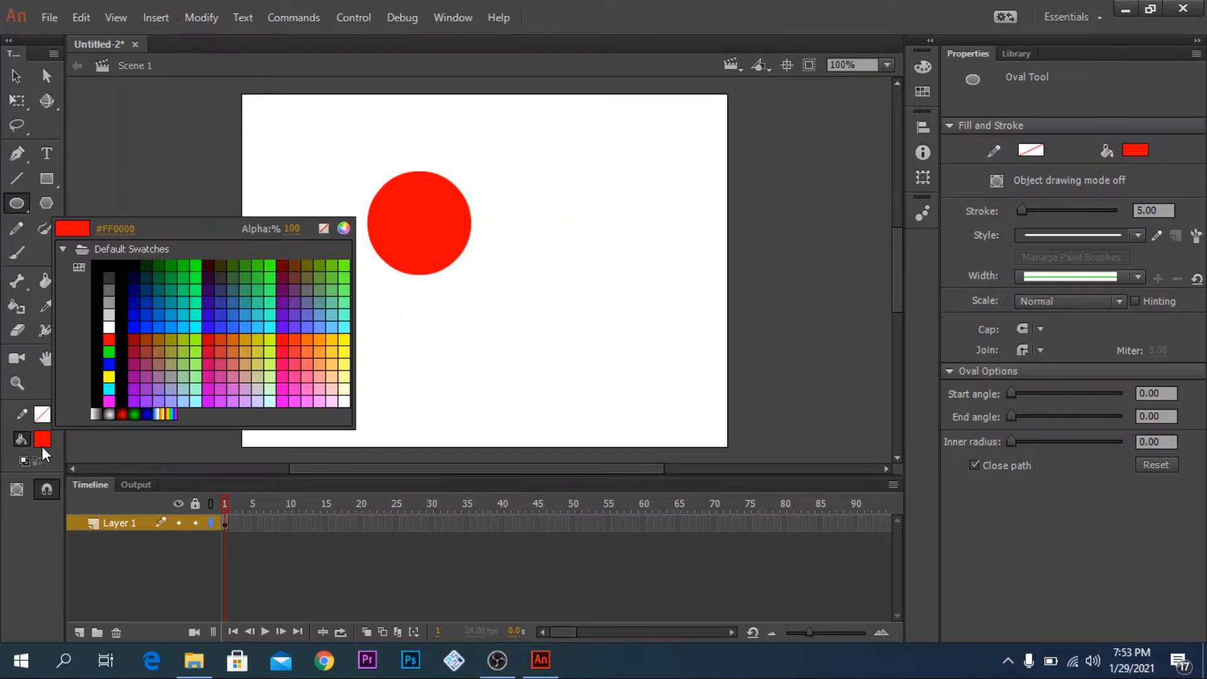
{"action": "left_click", "coordinate": [192, 258]}
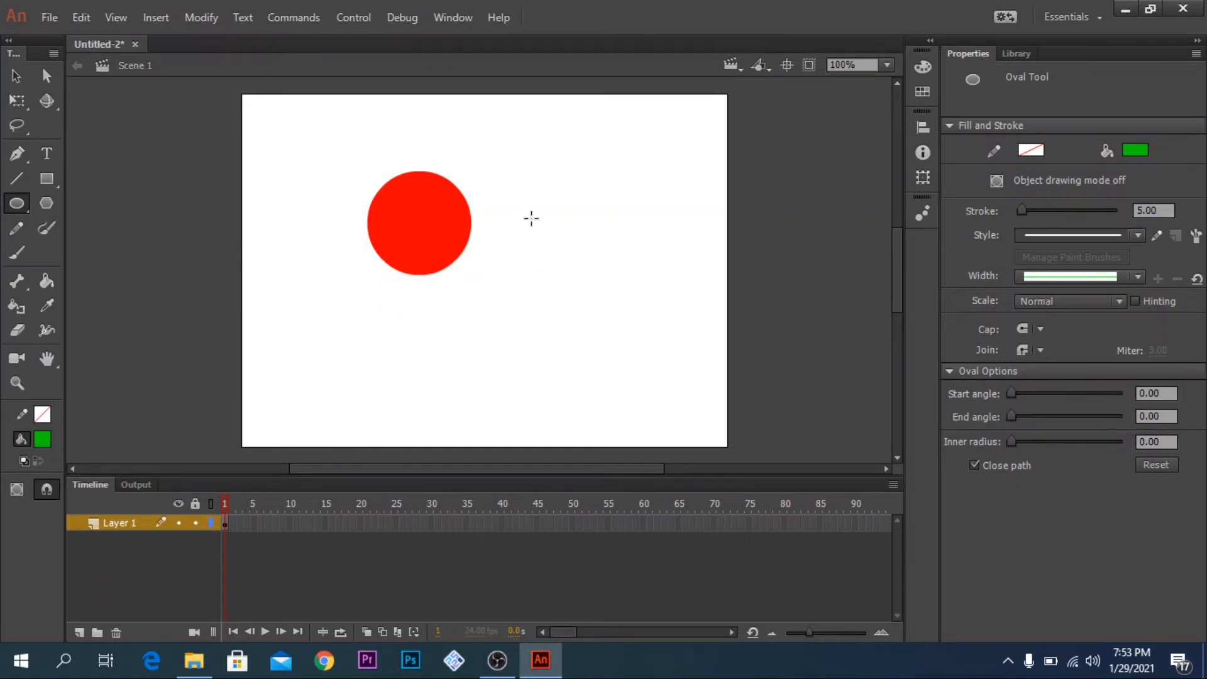
{"action": "left_click_drag", "start_coordinate": [527, 217], "coordinate": [643, 329]}
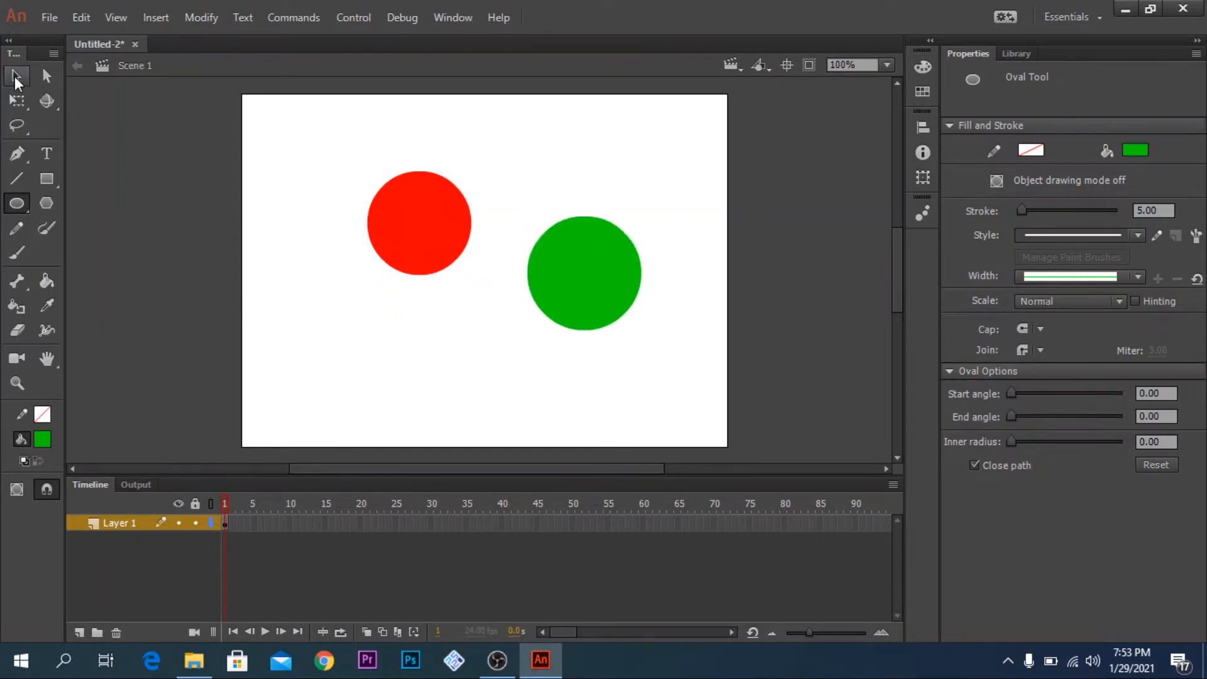
- Cut into the red circle by moving the green circle over its right part, deselecting it, and moving it horizontally away
{"action": "left_click", "coordinate": [15, 76]}
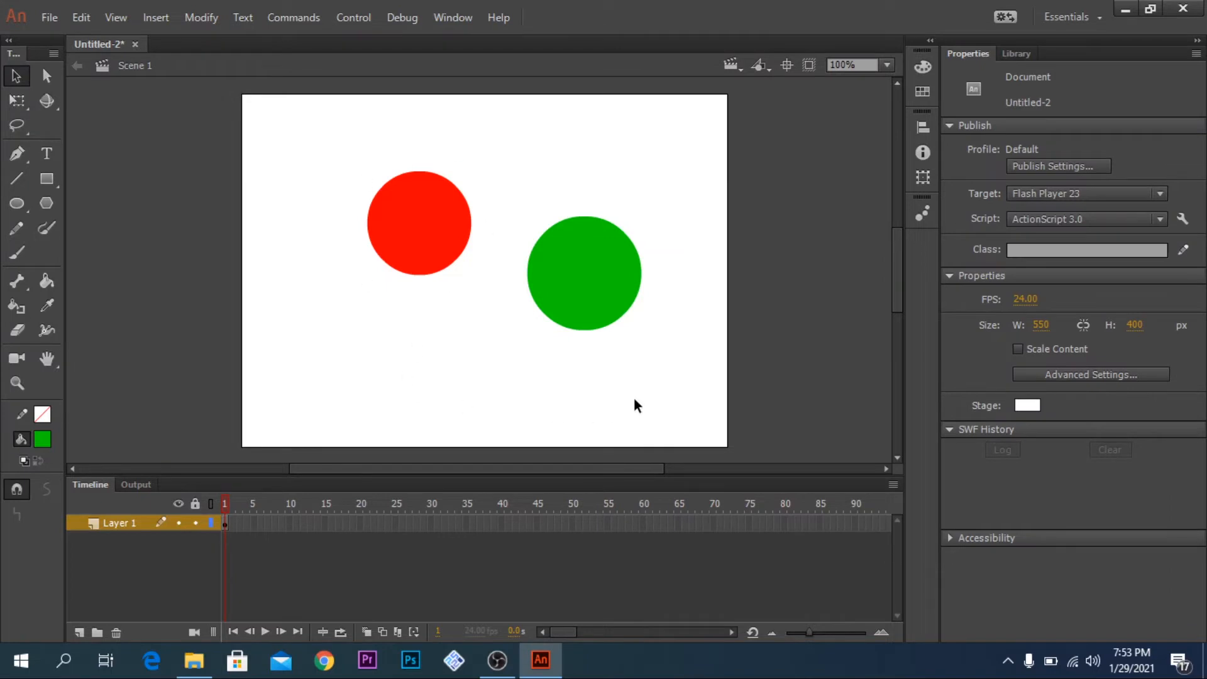
{"action": "left_click_drag", "start_coordinate": [602, 319], "coordinate": [496, 251]}
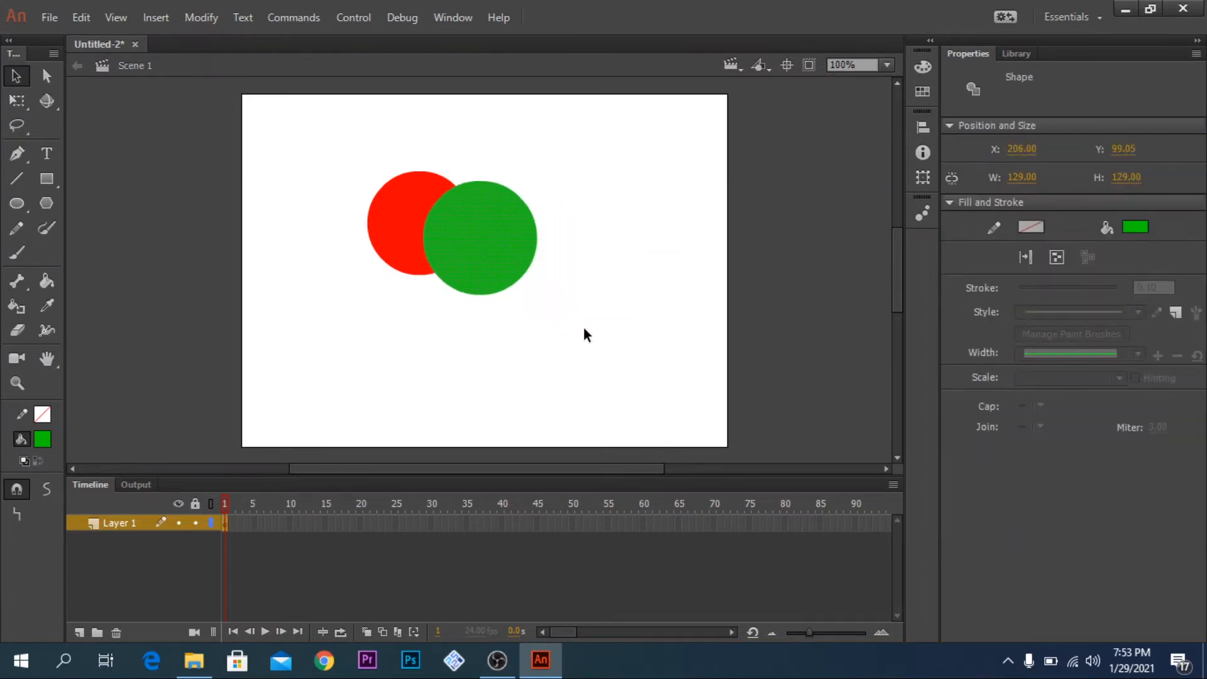
{"action": "left_click", "coordinate": [610, 350]}
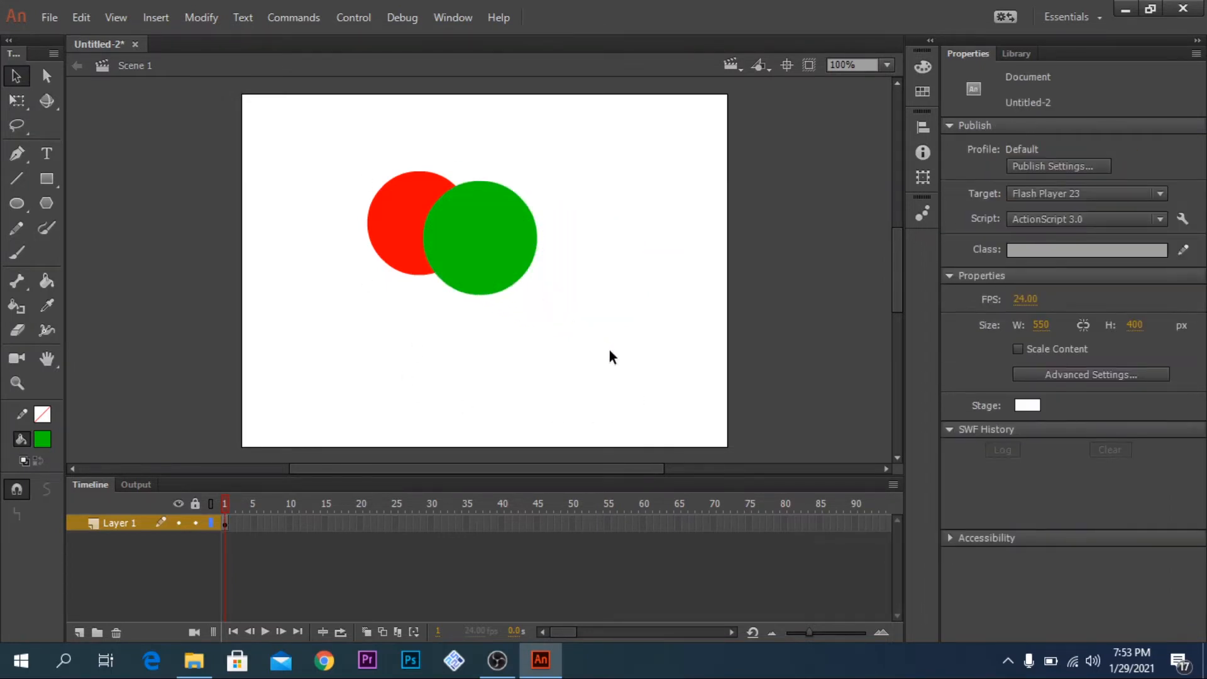
{"action": "left_click_drag", "start_coordinate": [491, 240], "coordinate": [543, 240]}
{"action": "left_click", "coordinate": [470, 327]}
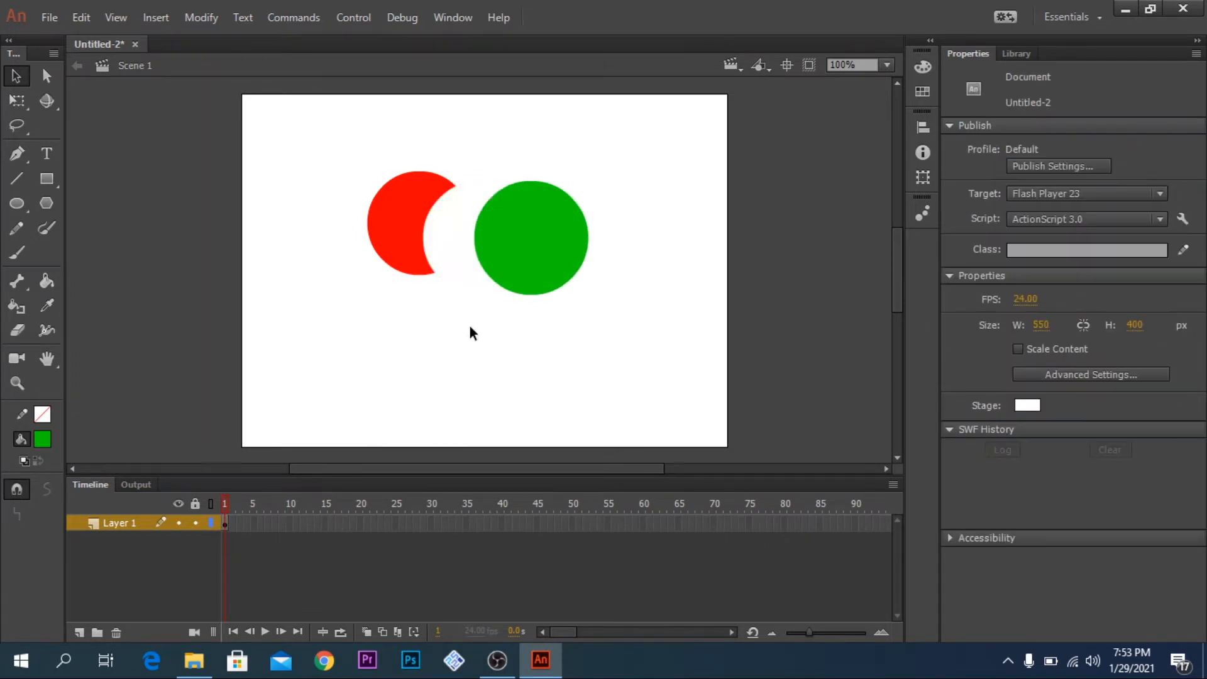
- Move the red crescent down and left, and shift the green circle up and left to about X 220, Y 71
{"action": "left_click_drag", "start_coordinate": [392, 224], "coordinate": [365, 259]}
{"action": "left_click_drag", "start_coordinate": [519, 248], "coordinate": [509, 216]}
{"action": "left_click", "coordinate": [574, 296]}
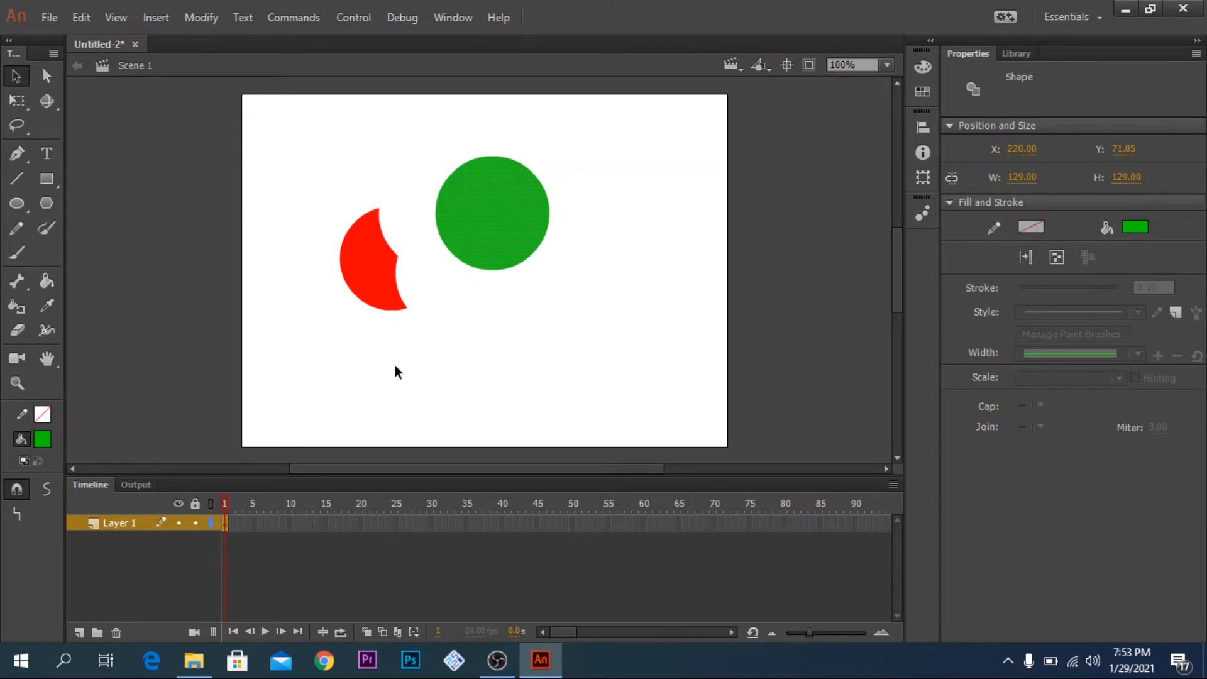
{"action": "left_click", "coordinate": [550, 370]}
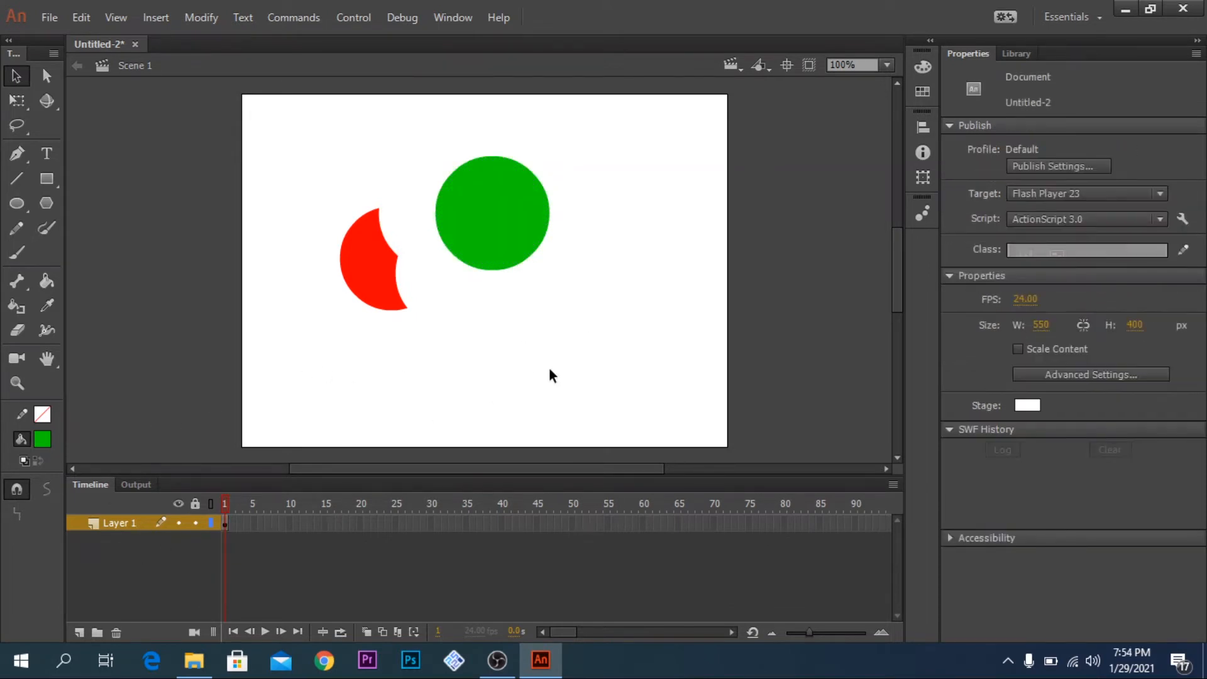
- Delete the cut red shape and draw a new red circle about 125 px wide to the lower left of the green circle
{"action": "left_click", "coordinate": [381, 274]}
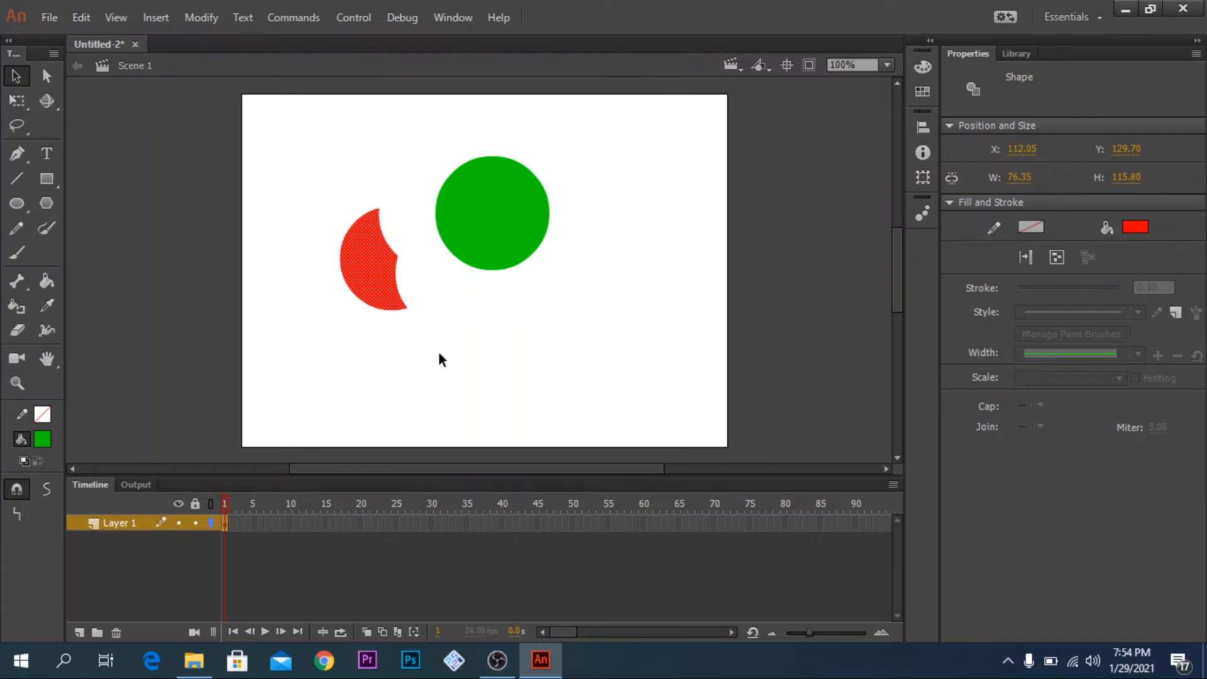
{"action": "key", "text": "Delete"}
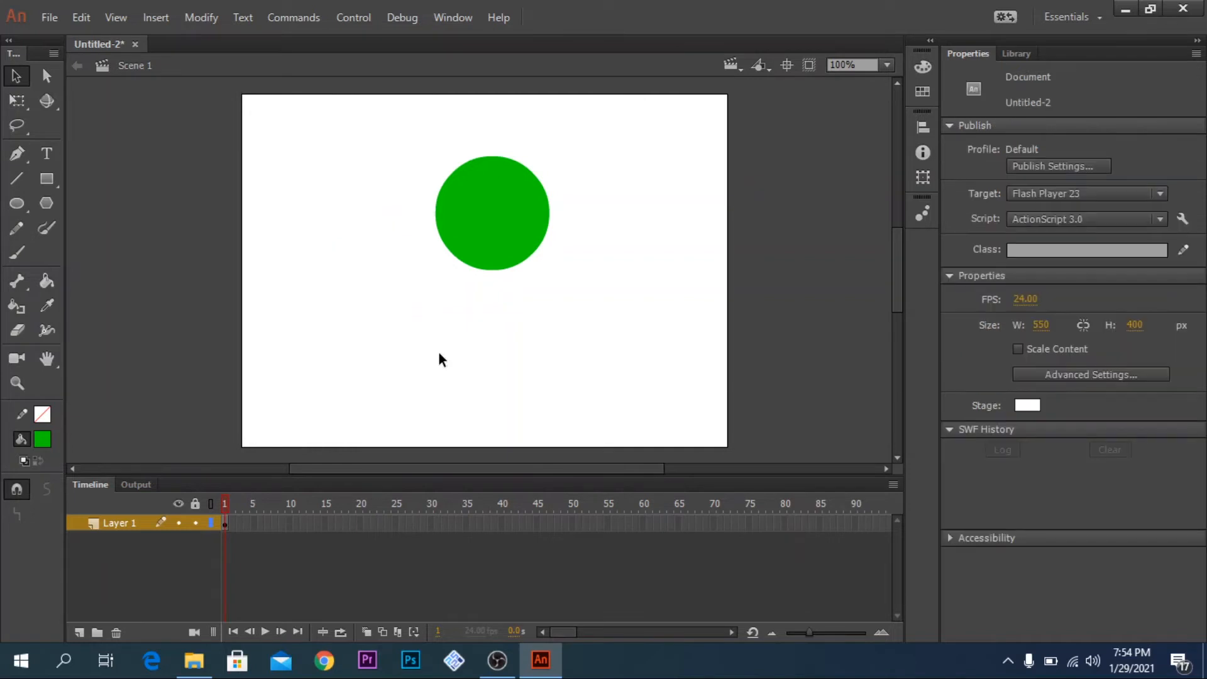
{"action": "left_click", "coordinate": [17, 203]}
{"action": "left_click", "coordinate": [47, 440]}
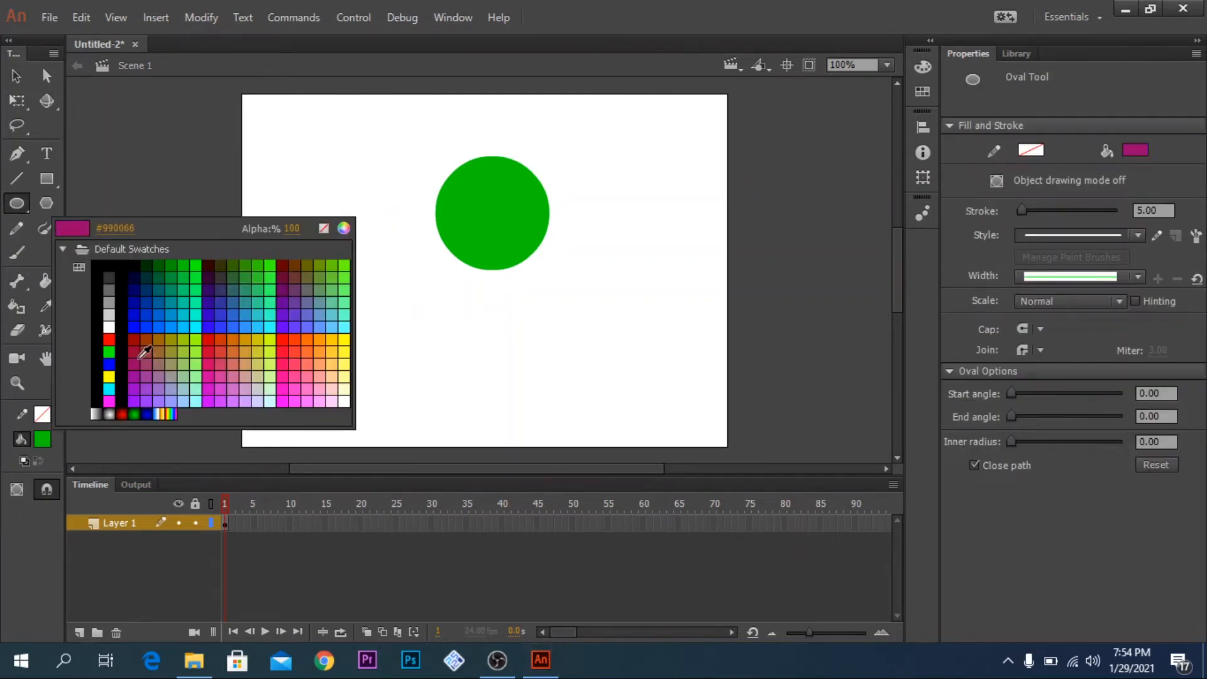
{"action": "left_click", "coordinate": [113, 332]}
{"action": "left_click_drag", "start_coordinate": [293, 257], "coordinate": [402, 367]}
- Select the red circle and make it a group
{"action": "left_click", "coordinate": [17, 75]}
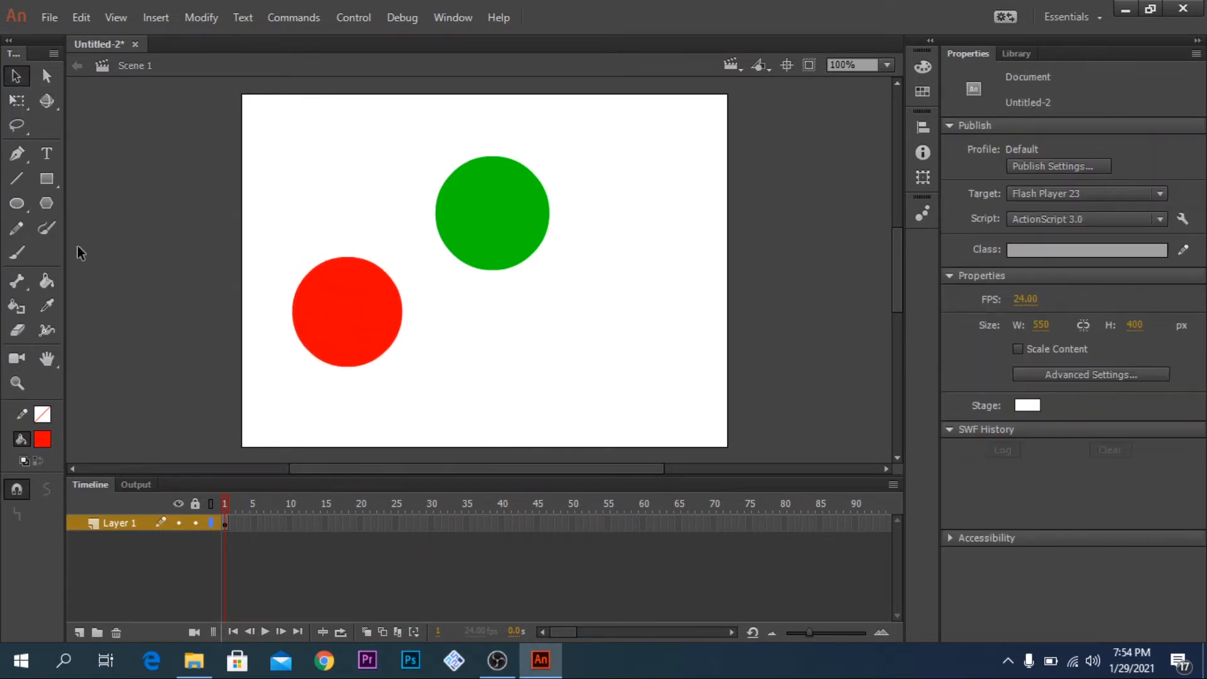
{"action": "left_click", "coordinate": [322, 319]}
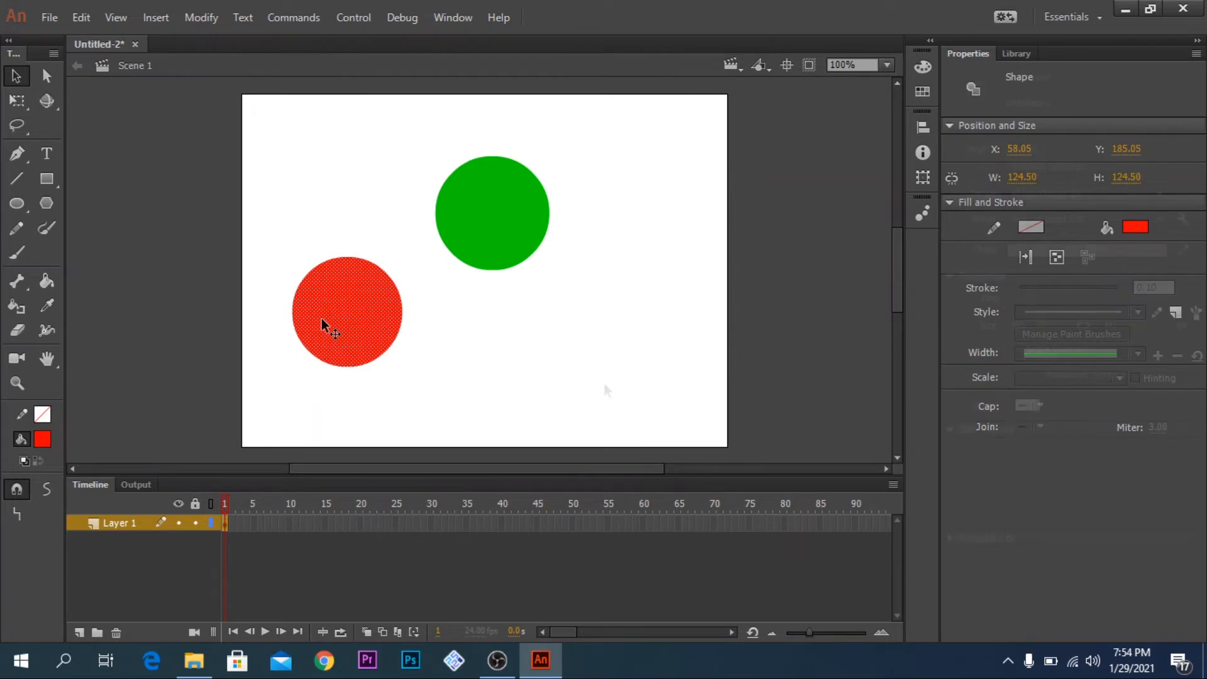
{"action": "left_click", "coordinate": [458, 328]}
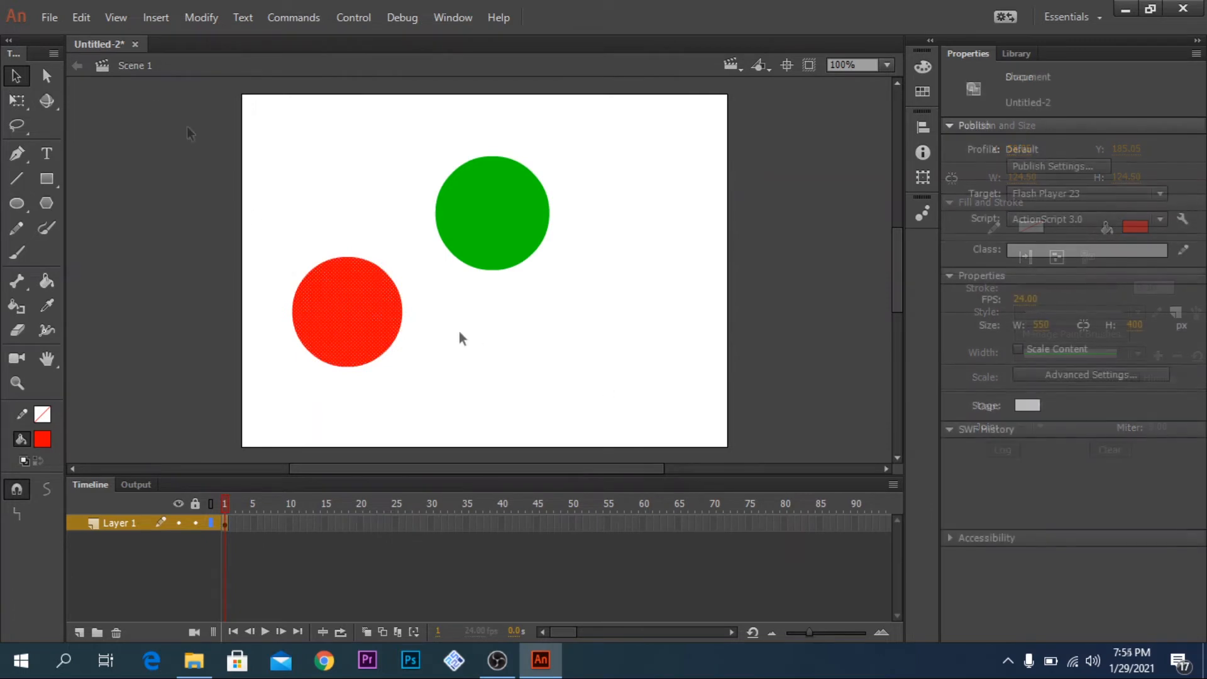
{"action": "left_click", "coordinate": [347, 308]}
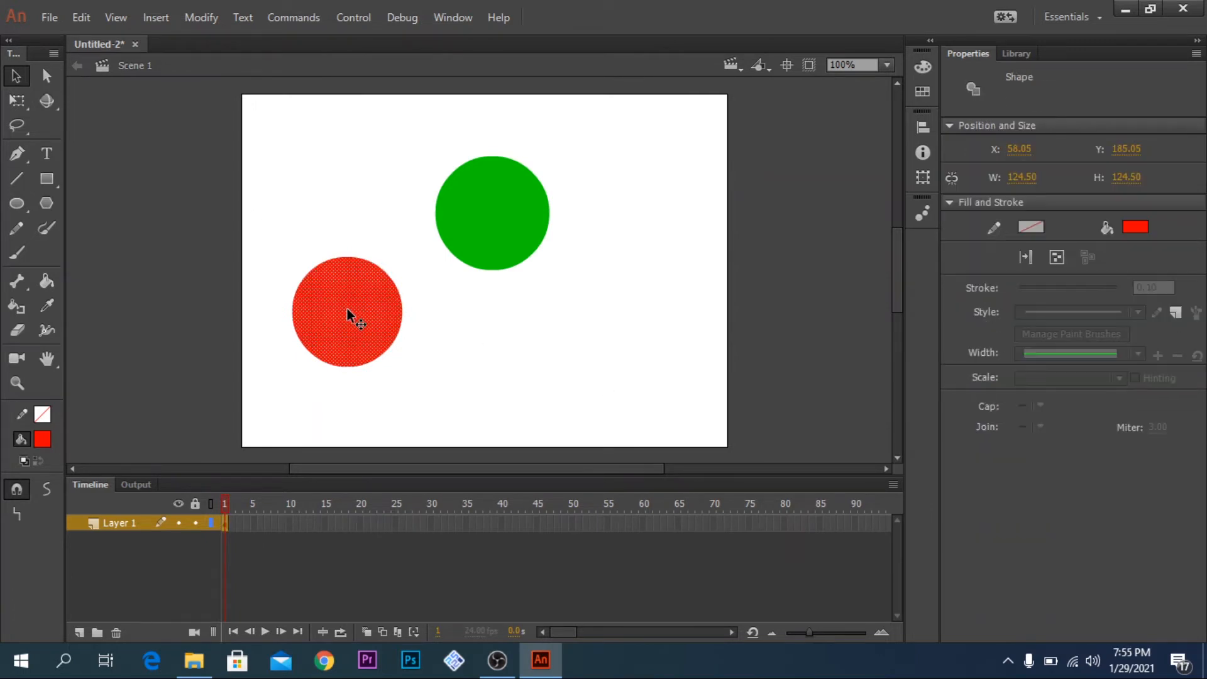
{"action": "left_click", "coordinate": [201, 17]}
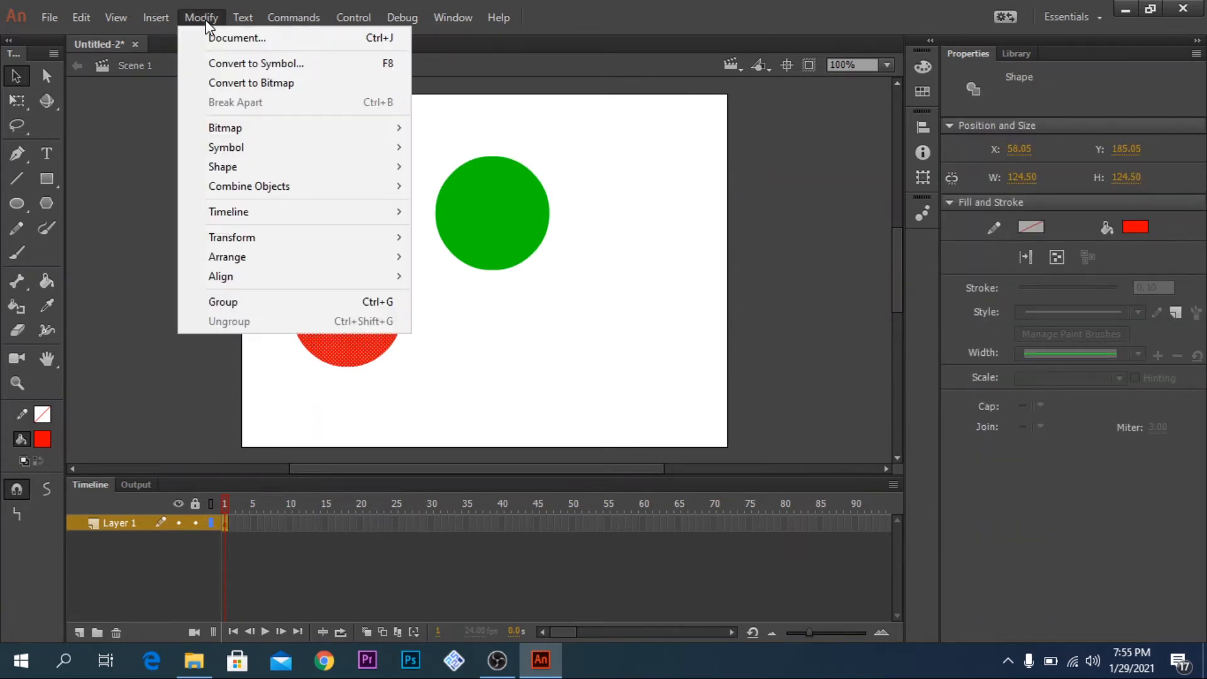
{"action": "left_click", "coordinate": [249, 300]}
{"action": "left_click", "coordinate": [562, 346]}
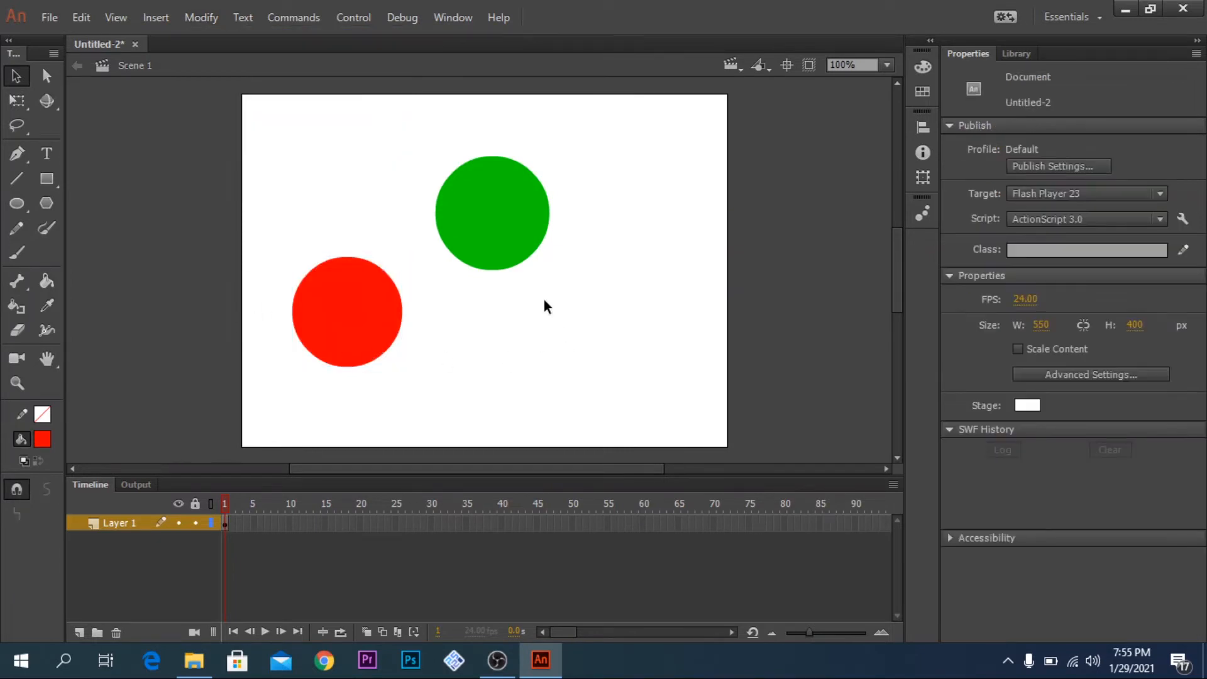
- Select the green circle and make it a separate group
{"action": "left_click", "coordinate": [511, 229]}
{"action": "left_click", "coordinate": [200, 17]}
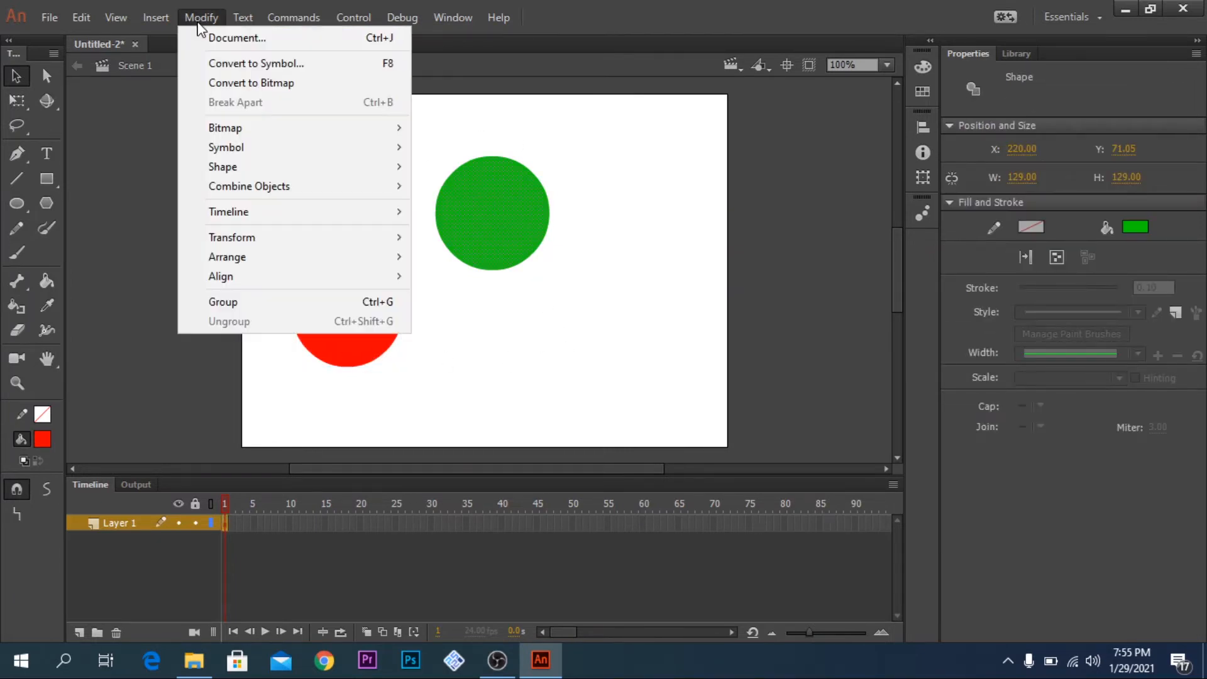
{"action": "left_click", "coordinate": [247, 302]}
{"action": "left_click", "coordinate": [521, 280]}
- Move the grouped red and green circles around the stage, placing the green one over the red one's right side
{"action": "left_click_drag", "start_coordinate": [517, 245], "coordinate": [598, 260]}
{"action": "left_click_drag", "start_coordinate": [352, 314], "coordinate": [615, 298]}
{"action": "left_click", "coordinate": [617, 315]}
{"action": "left_click_drag", "start_coordinate": [519, 289], "coordinate": [470, 288]}
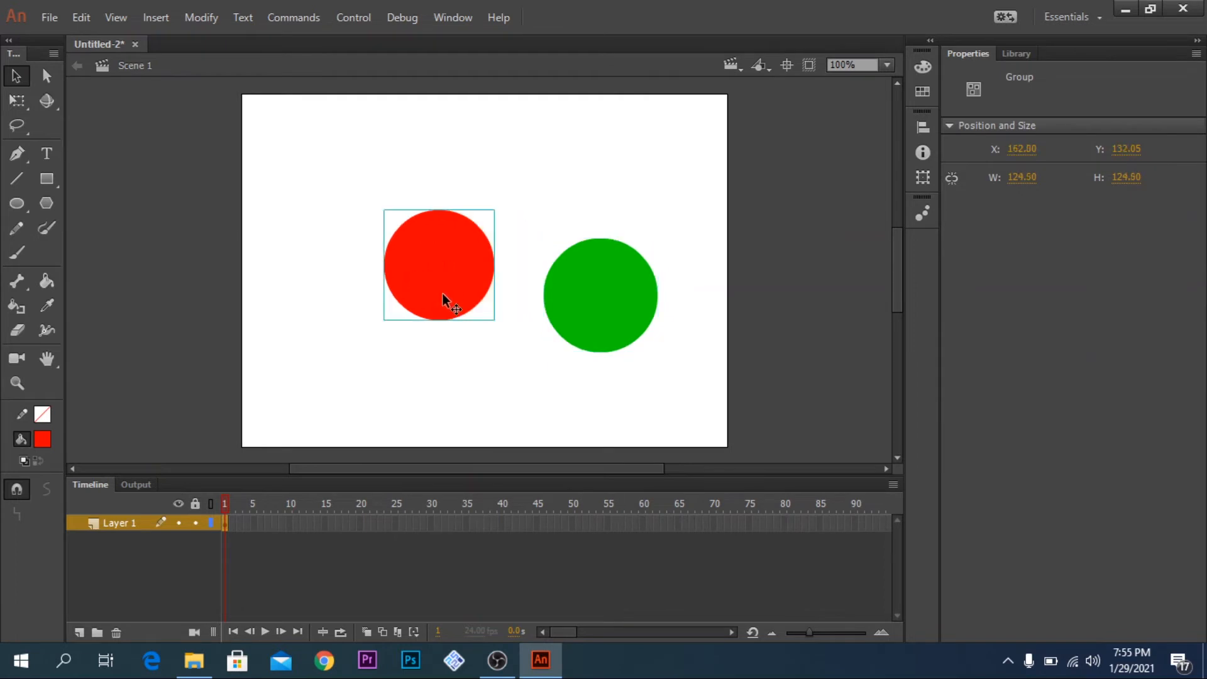
{"action": "left_click_drag", "start_coordinate": [588, 302], "coordinate": [508, 277]}
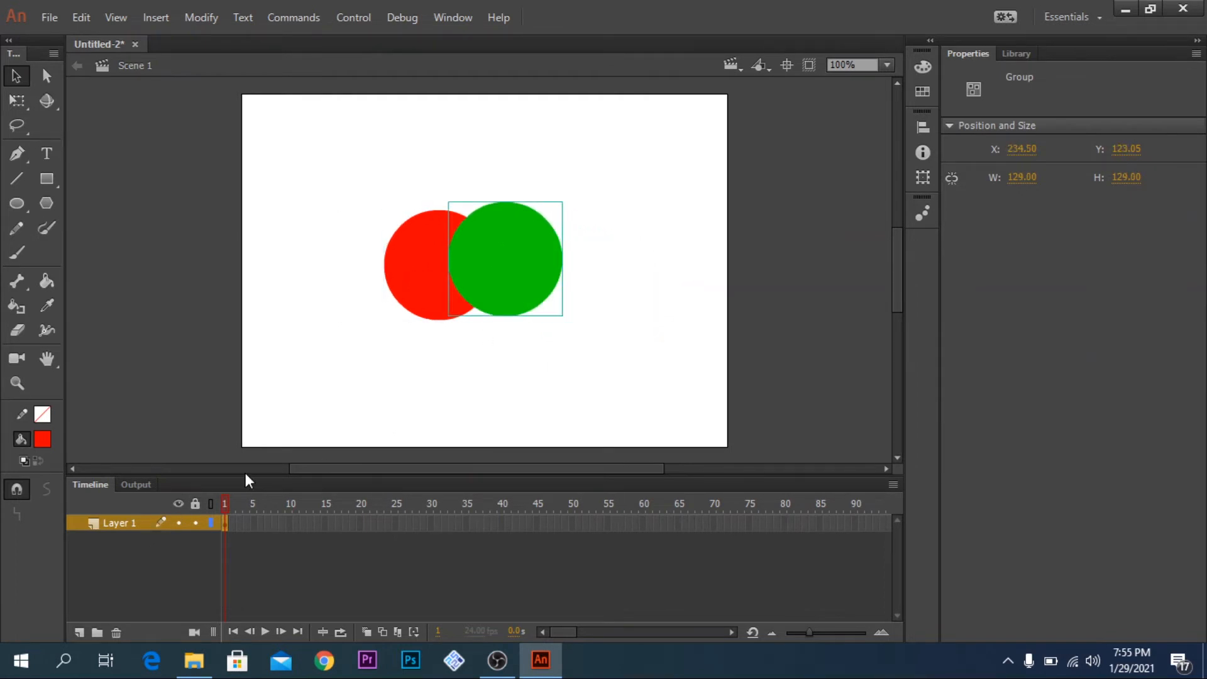
- Shift the red group slightly left and place the overlapping green group at about X 224.5, Y 132, level with the red circle's top
{"action": "left_click", "coordinate": [519, 409]}
{"action": "left_click_drag", "start_coordinate": [425, 291], "coordinate": [409, 280]}
{"action": "left_click", "coordinate": [581, 361]}
{"action": "left_click_drag", "start_coordinate": [512, 268], "coordinate": [503, 288]}
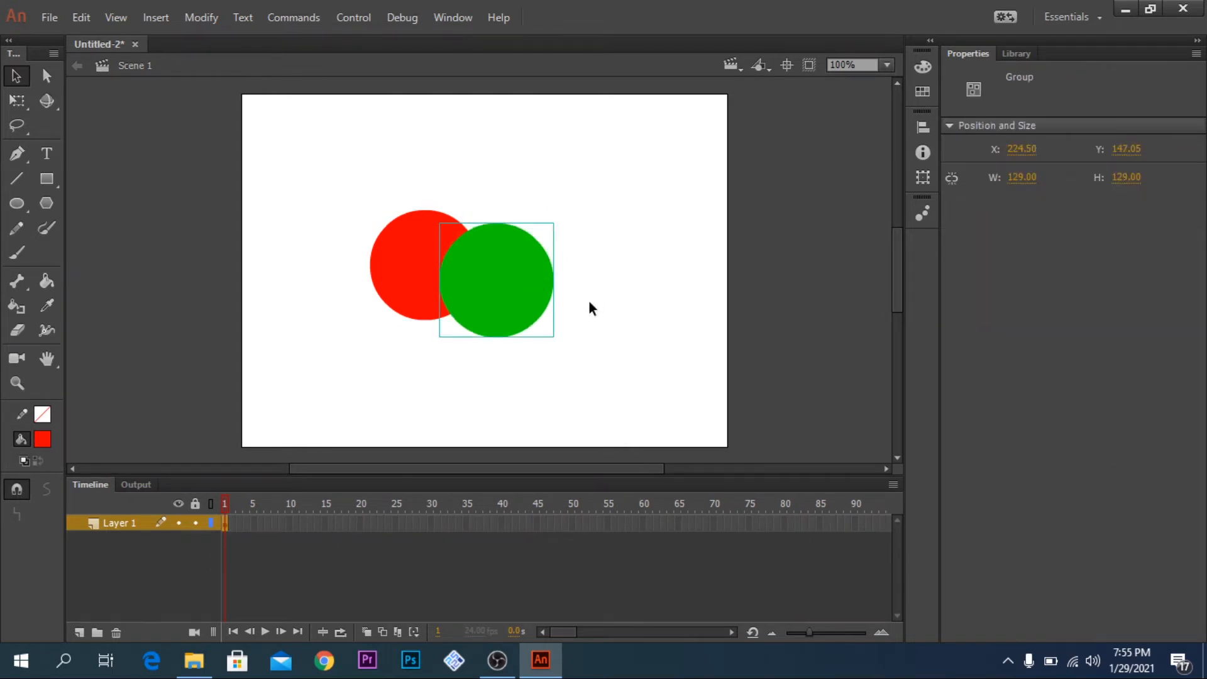
{"action": "key", "text": "Up"}
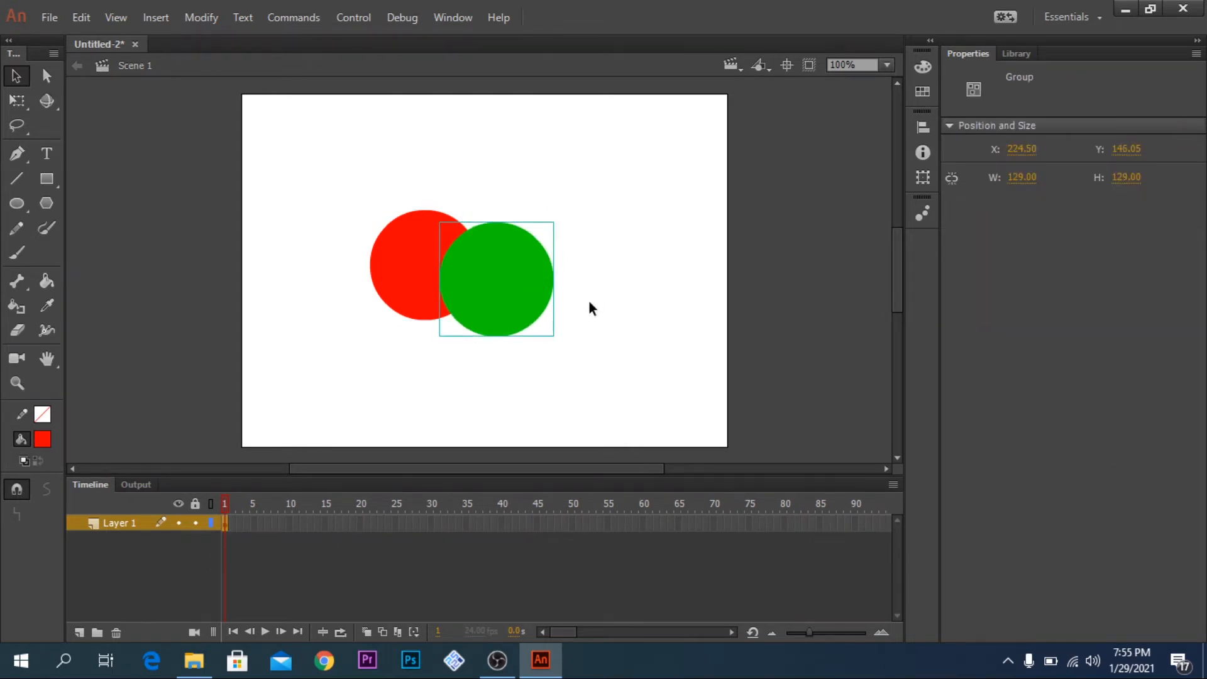
{"action": "left_click_drag", "start_coordinate": [519, 286], "coordinate": [515, 277]}
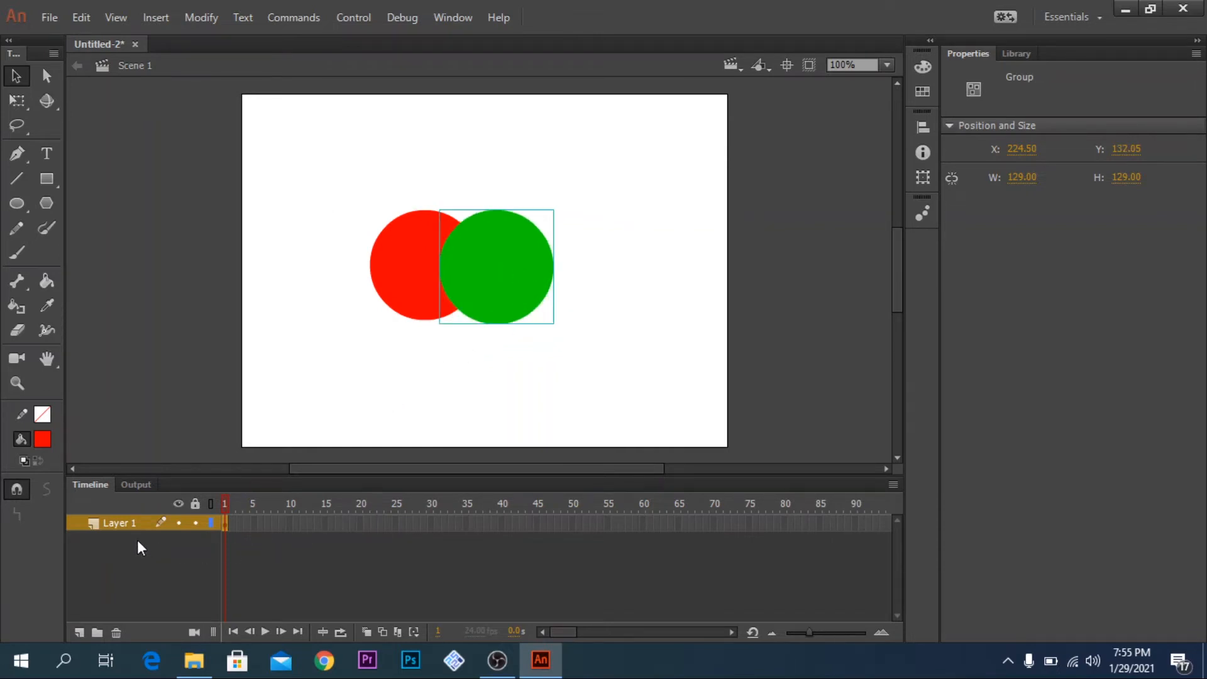
- Send the green group to the back, behind the red circle, and shift it slightly left to about X 220.5
{"action": "left_click", "coordinate": [580, 378]}
{"action": "left_click", "coordinate": [496, 278]}
{"action": "left_click", "coordinate": [620, 339]}
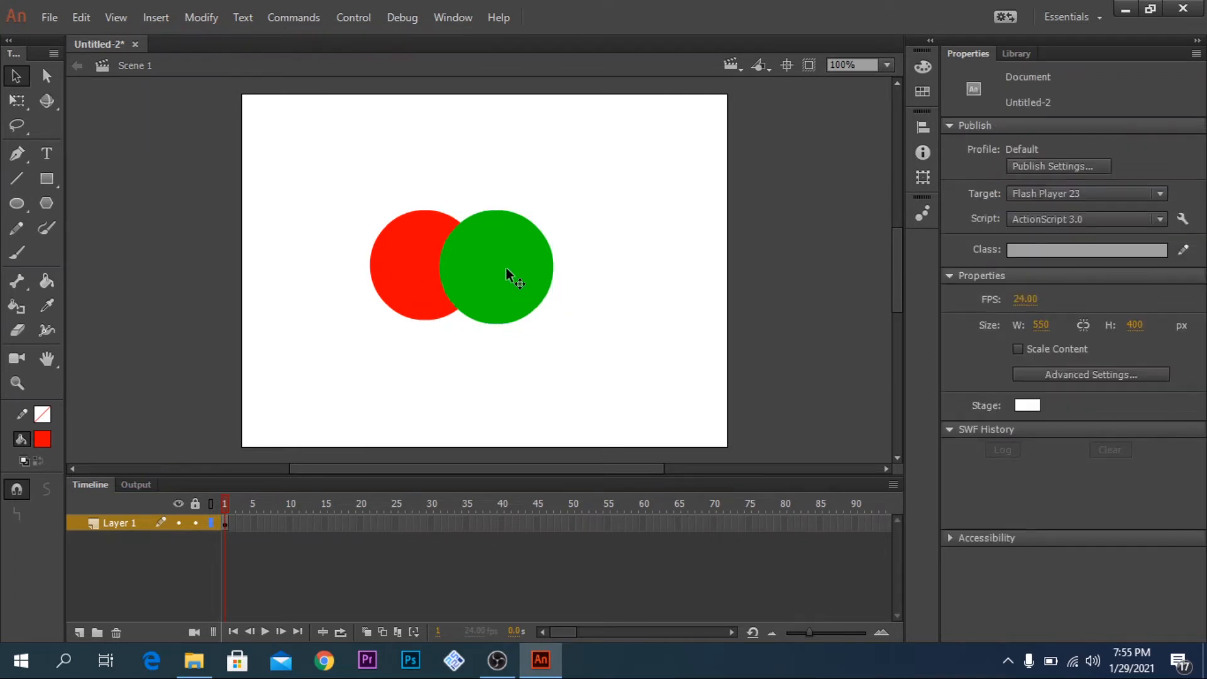
{"action": "left_click", "coordinate": [507, 269]}
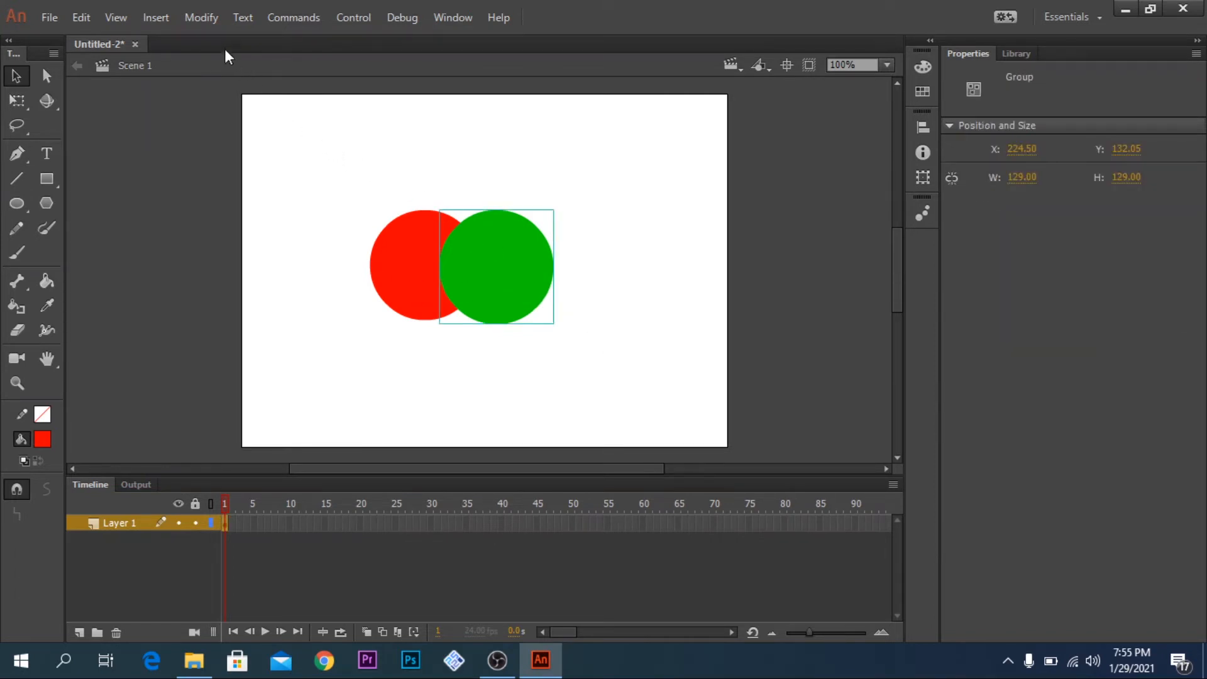
{"action": "left_click", "coordinate": [201, 17]}
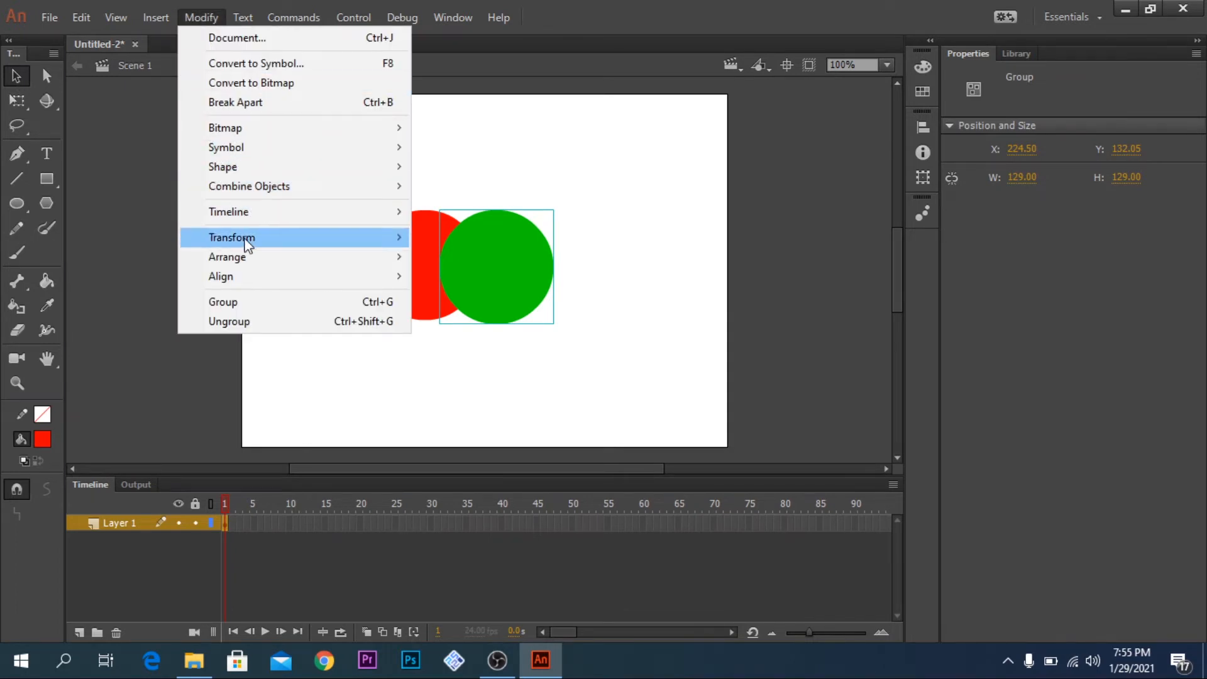
{"action": "mouse_move", "coordinate": [248, 257]}
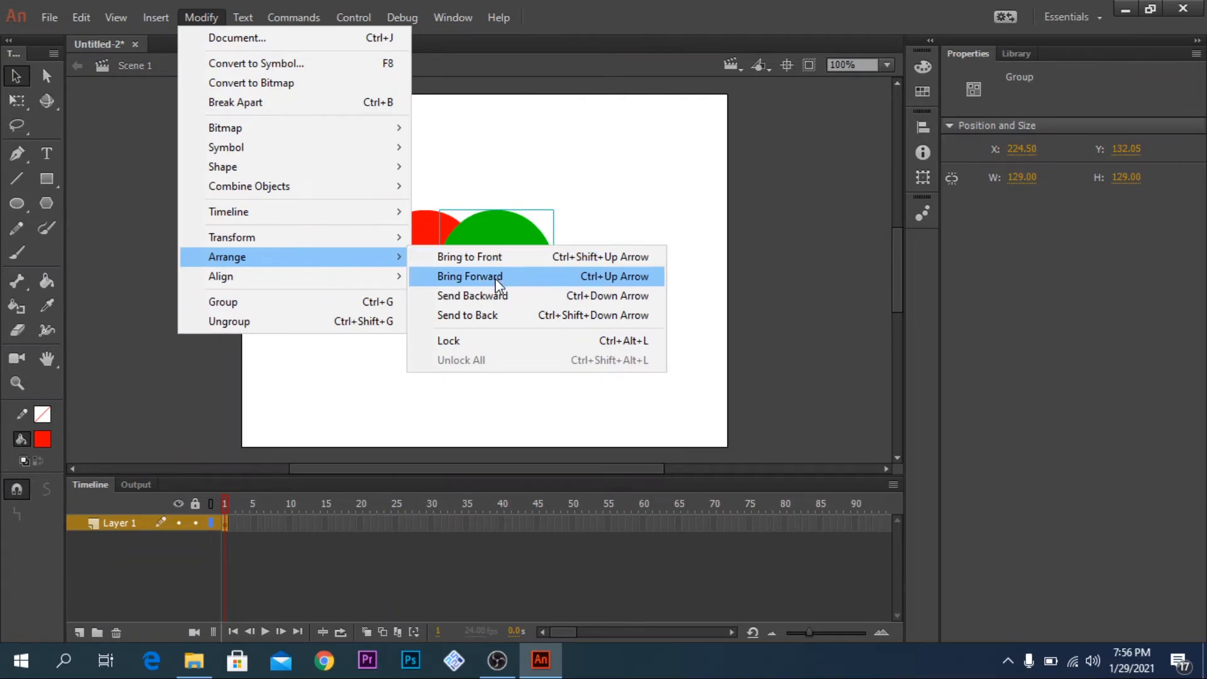
{"action": "left_click", "coordinate": [491, 316]}
{"action": "mouse_move", "coordinate": [523, 282]}
{"action": "left_mouse_down"}
{"action": "mouse_move", "coordinate": [523, 262]}
{"action": "mouse_move", "coordinate": [562, 217]}
{"action": "mouse_move", "coordinate": [567, 232]}
{"action": "mouse_move", "coordinate": [533, 280]}
{"action": "left_mouse_up"}
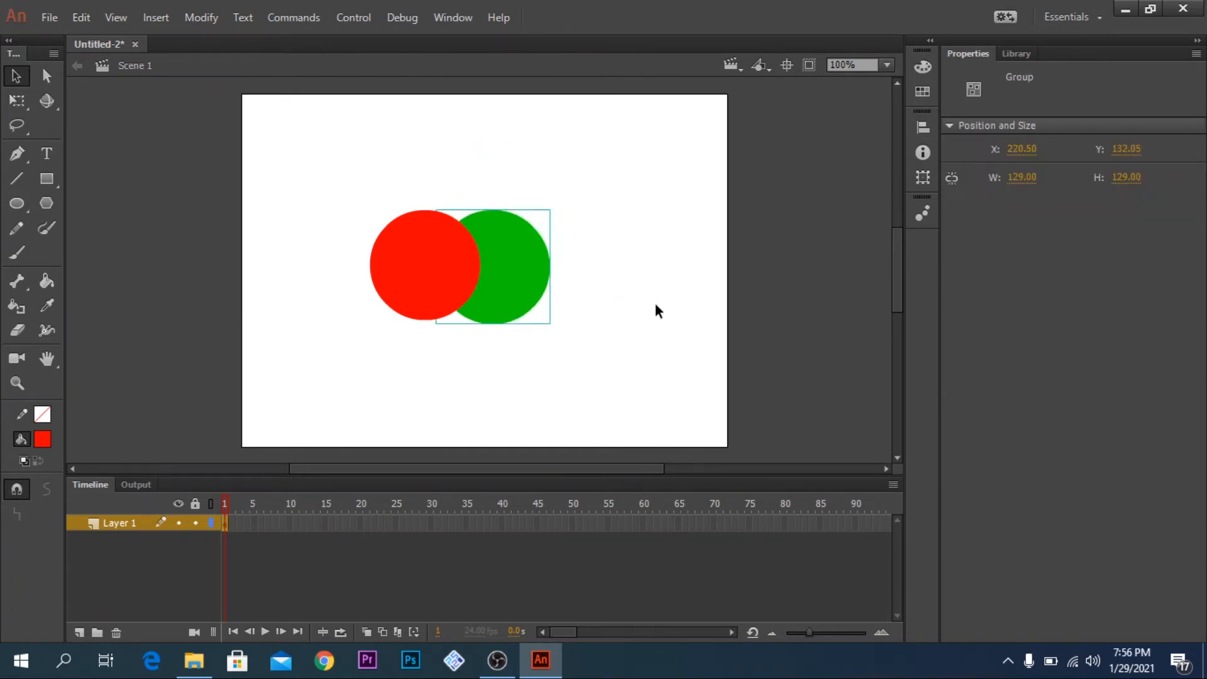
{"action": "left_click", "coordinate": [655, 304]}
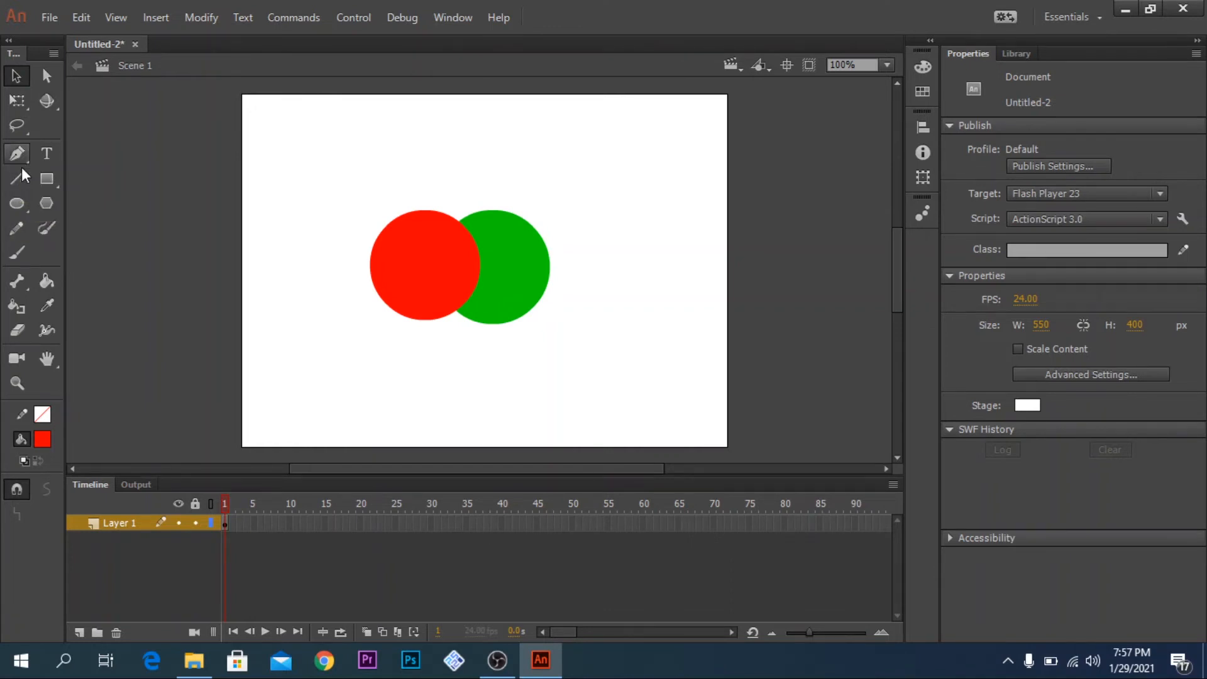
- Delete both circles and draw a crossing grid of three horizontal and three roughly vertical black lines with stroke 5
{"action": "left_click_drag", "start_coordinate": [280, 172], "coordinate": [608, 340]}
{"action": "key", "text": "Delete"}
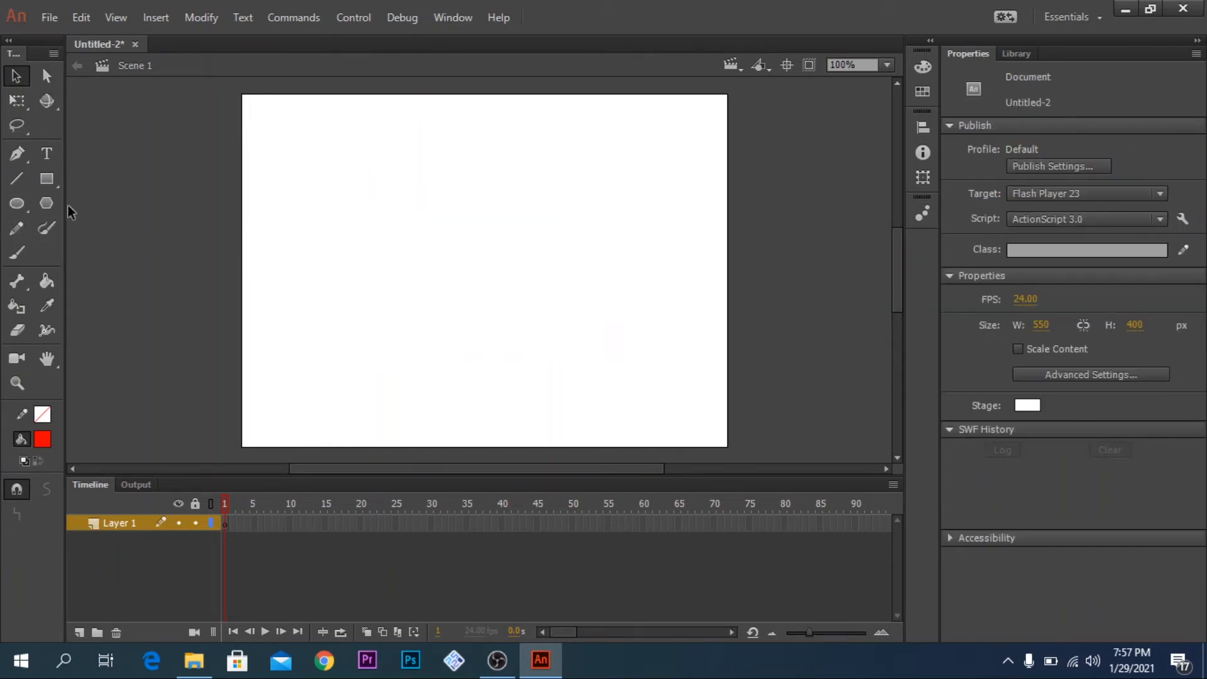
{"action": "left_click", "coordinate": [25, 184]}
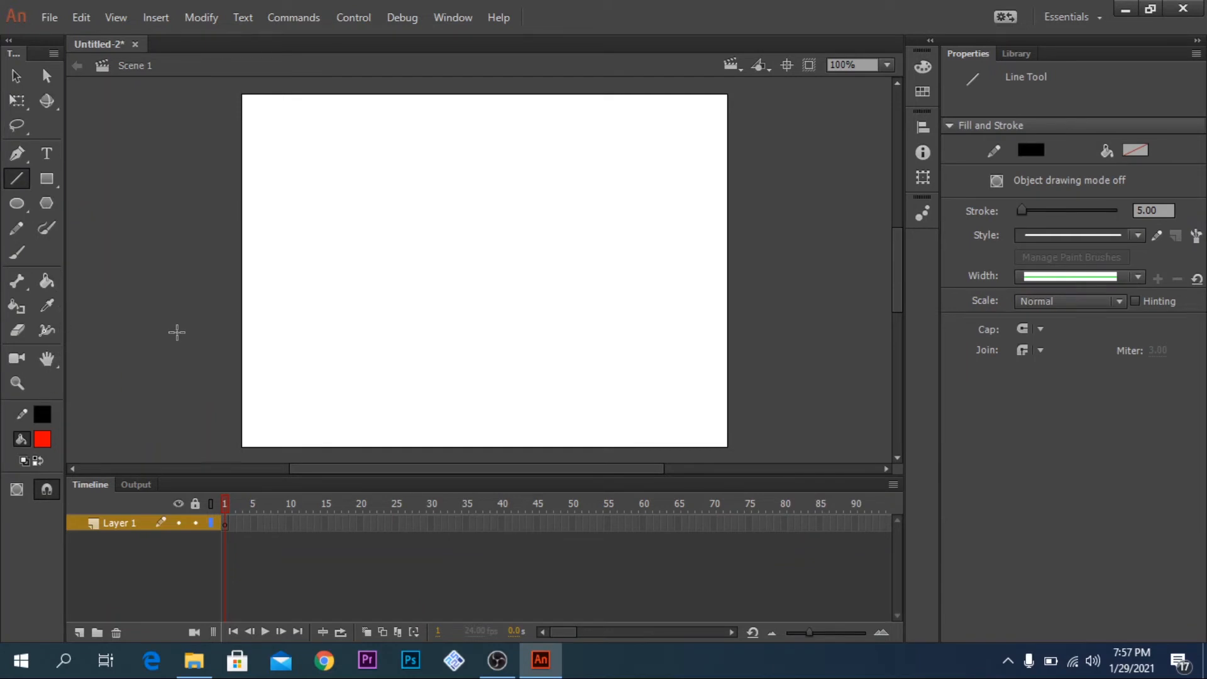
{"action": "left_click_drag", "start_coordinate": [325, 184], "coordinate": [679, 185]}
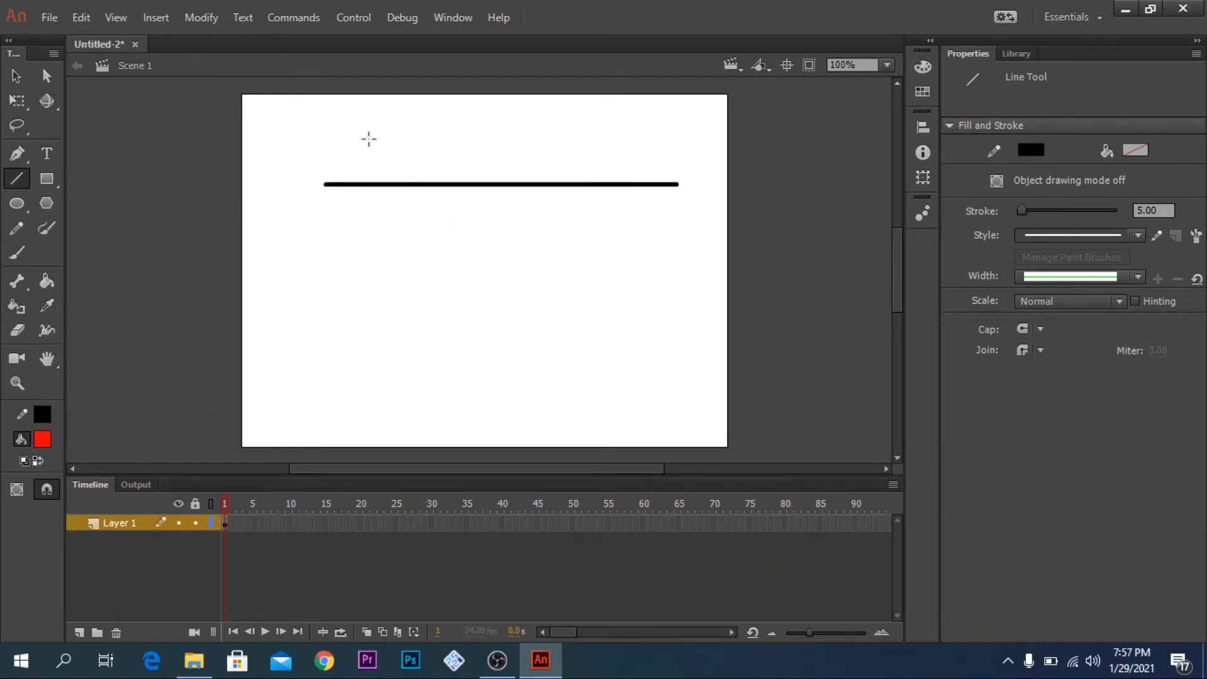
{"action": "left_click_drag", "start_coordinate": [363, 132], "coordinate": [353, 380]}
{"action": "left_click_drag", "start_coordinate": [512, 137], "coordinate": [485, 388]}
{"action": "left_click_drag", "start_coordinate": [617, 133], "coordinate": [601, 377]}
{"action": "left_click_drag", "start_coordinate": [320, 258], "coordinate": [686, 258]}
{"action": "left_click_drag", "start_coordinate": [304, 332], "coordinate": [696, 342]}
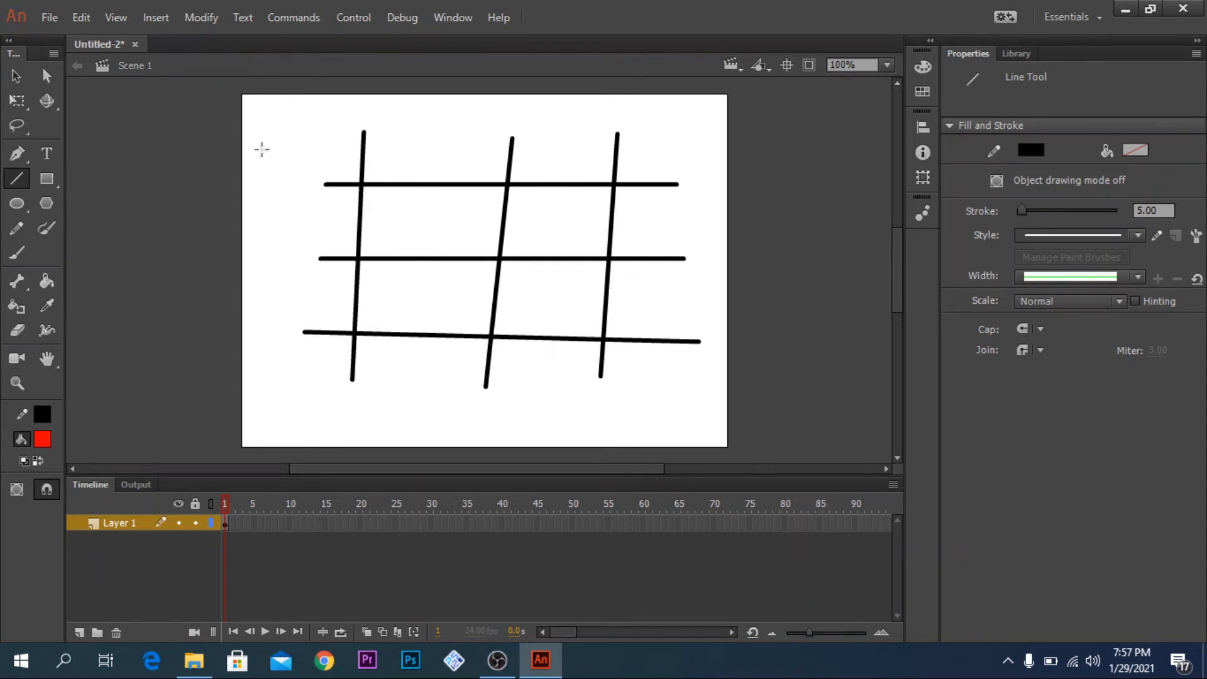
- Delete the upper ends of the left and right vertical lines and the right end of the middle horizontal line
{"action": "left_click", "coordinate": [18, 77]}
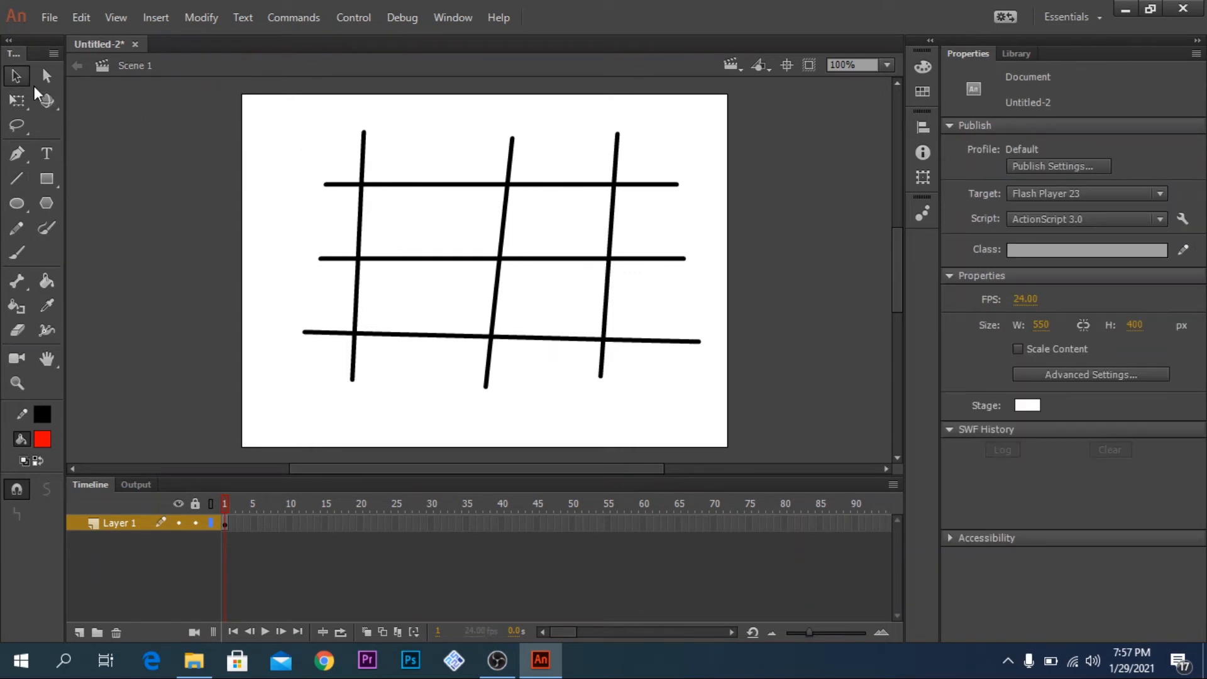
{"action": "left_click", "coordinate": [365, 148]}
{"action": "key", "text": "Delete"}
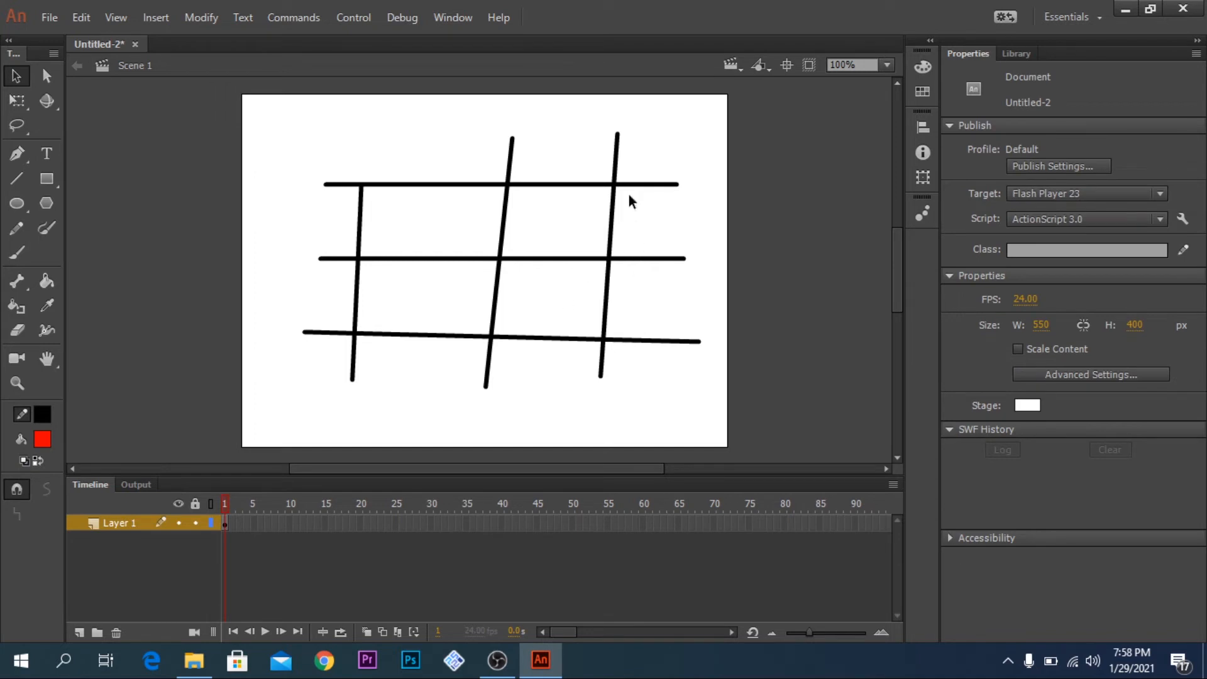
{"action": "left_click", "coordinate": [616, 165]}
{"action": "key", "text": "Delete"}
{"action": "left_click", "coordinate": [651, 259]}
{"action": "key", "text": "Delete"}
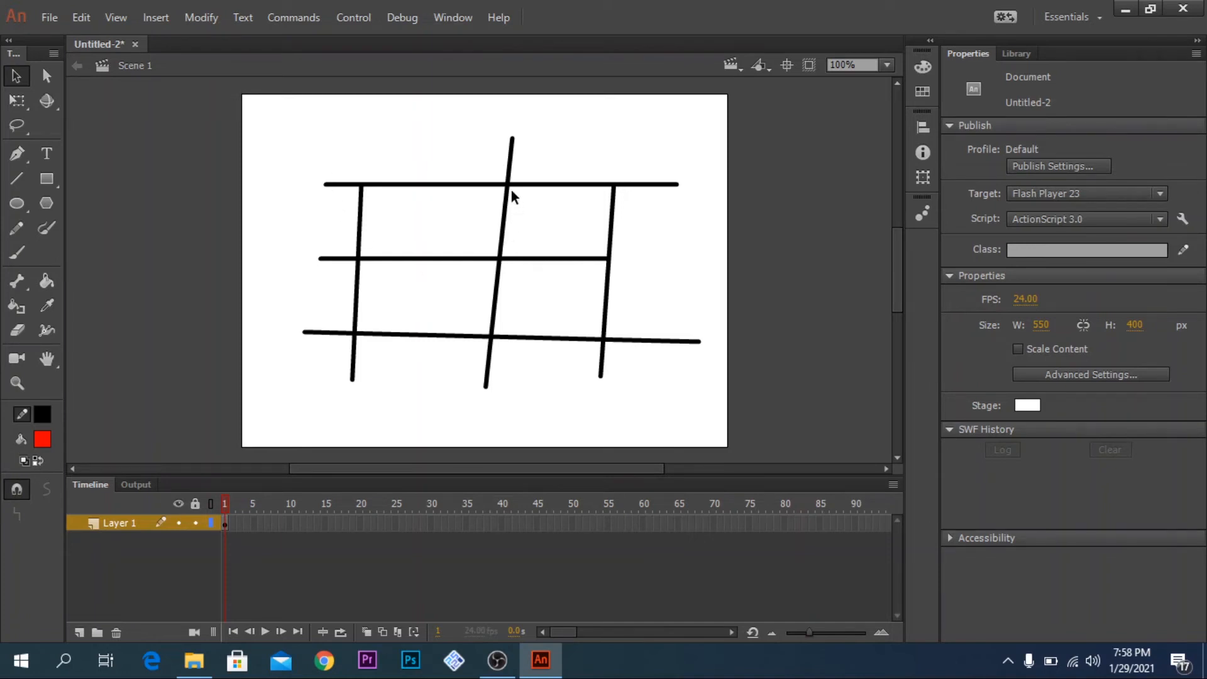
- Select the middle vertical line's upper end, extend the selection to all connected lines, and deselect everything
{"action": "left_click", "coordinate": [512, 158]}
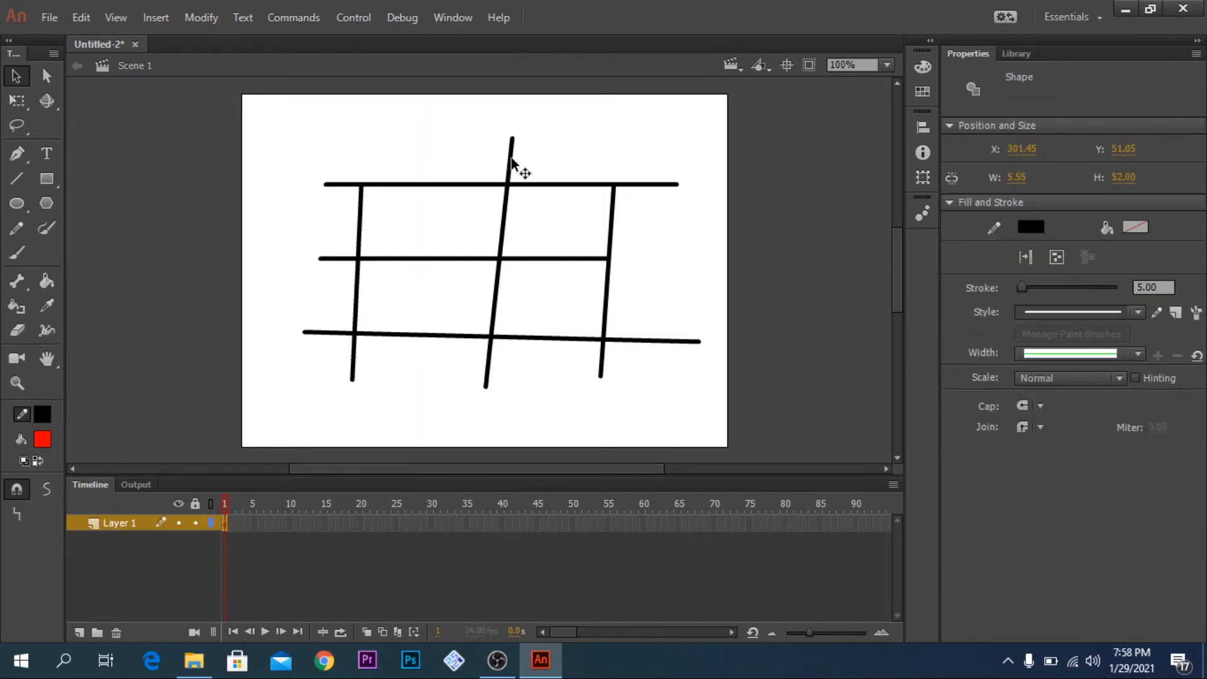
{"action": "double_click", "coordinate": [512, 157]}
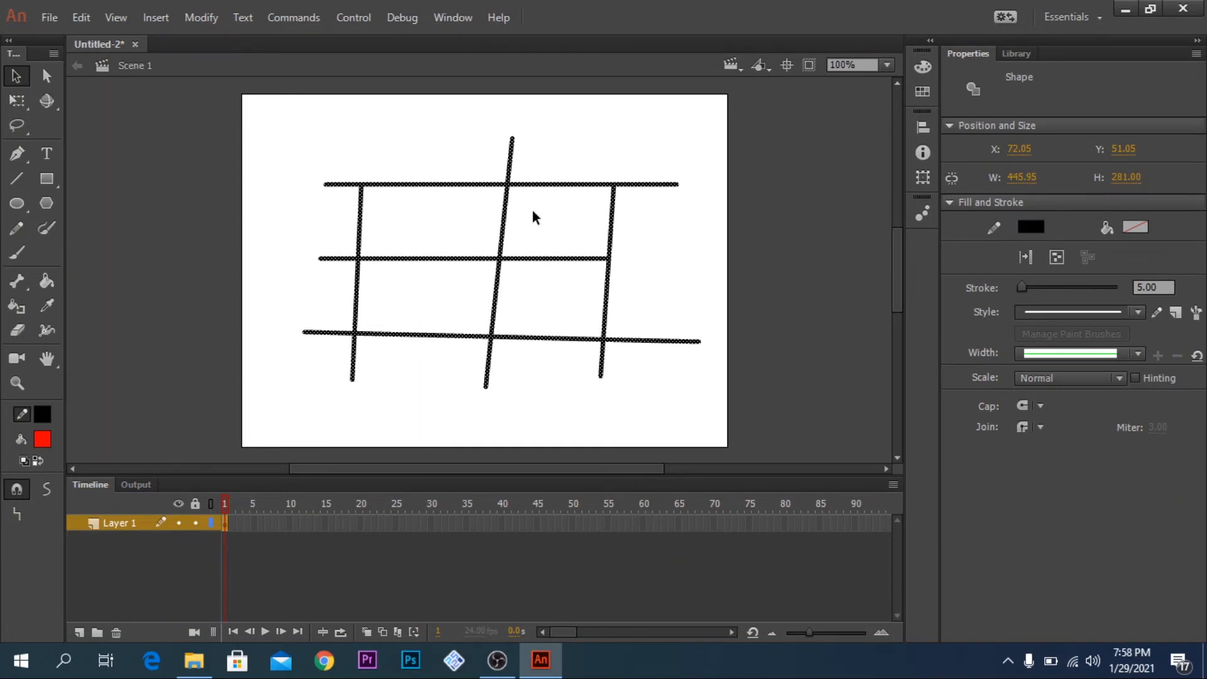
{"action": "left_click", "coordinate": [656, 242]}
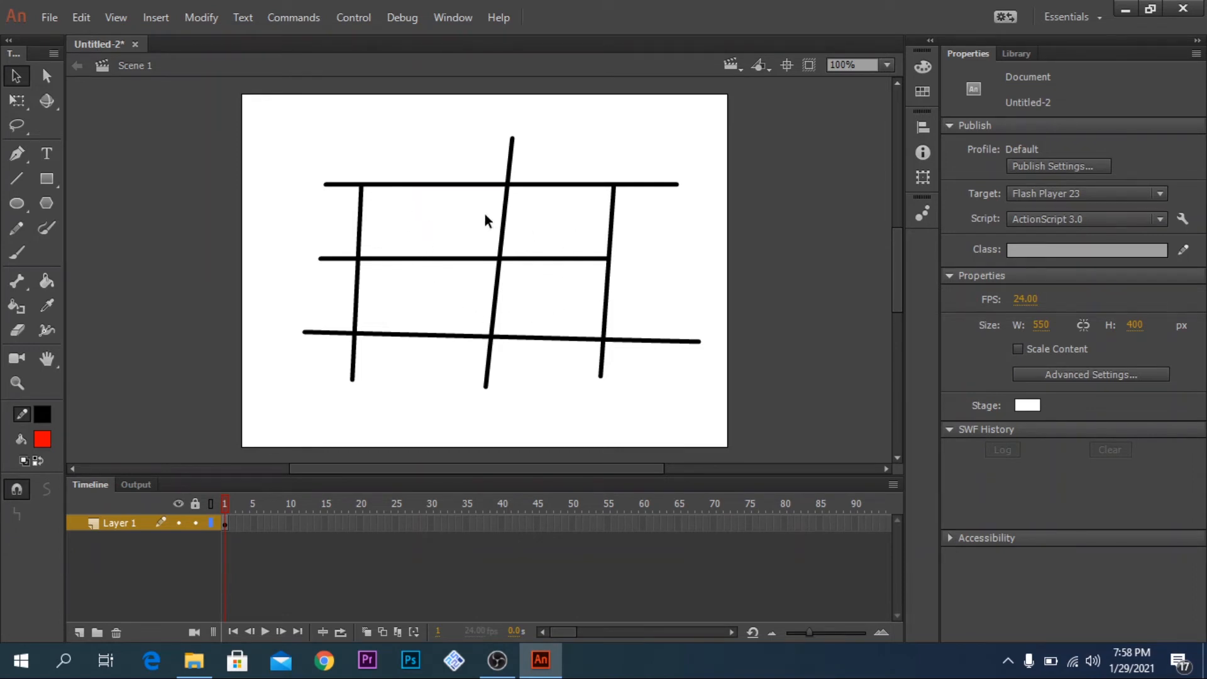
- Fill the grid's upper-left and lower-right cells red and its lower-left and upper-right cells blue
{"action": "left_click", "coordinate": [47, 282]}
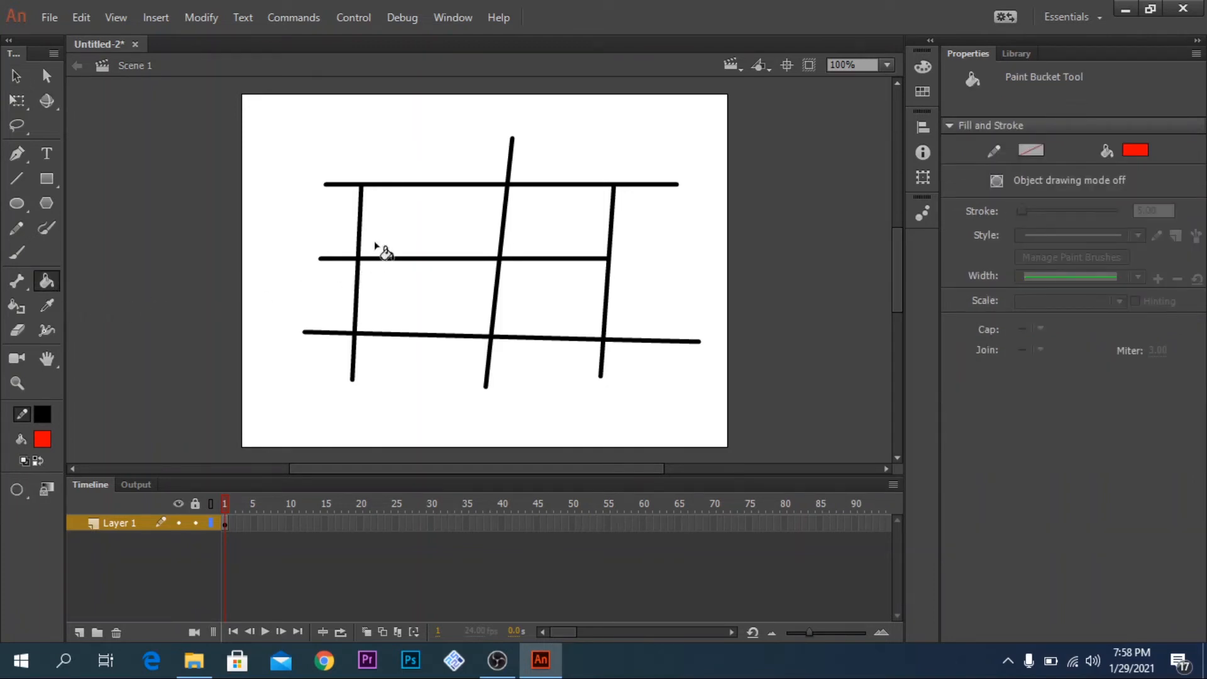
{"action": "left_click", "coordinate": [398, 224]}
{"action": "left_click", "coordinate": [551, 297]}
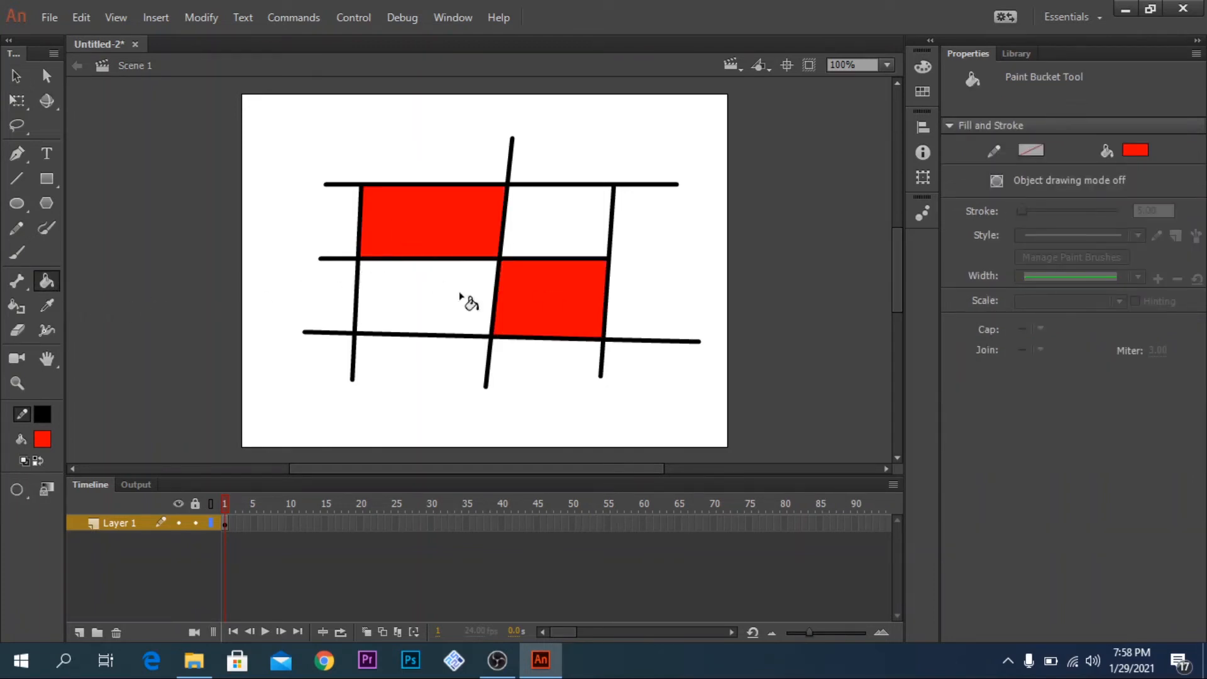
{"action": "left_click", "coordinate": [42, 439]}
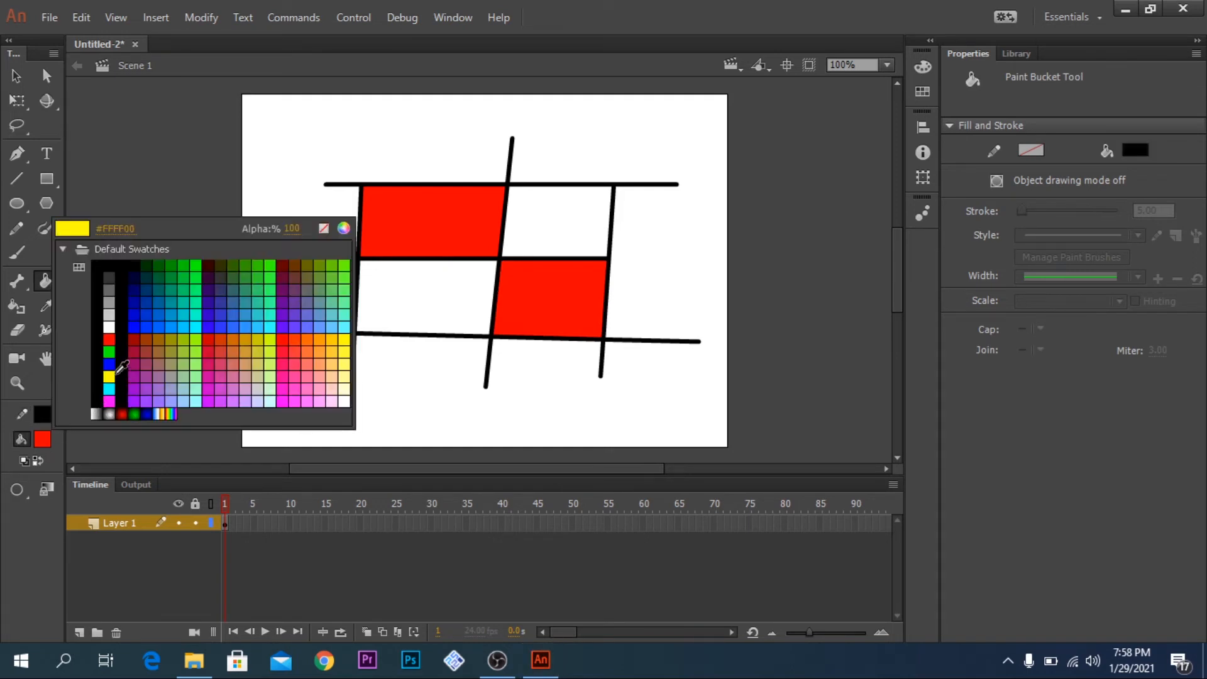
{"action": "left_click", "coordinate": [112, 368]}
{"action": "left_click", "coordinate": [380, 305]}
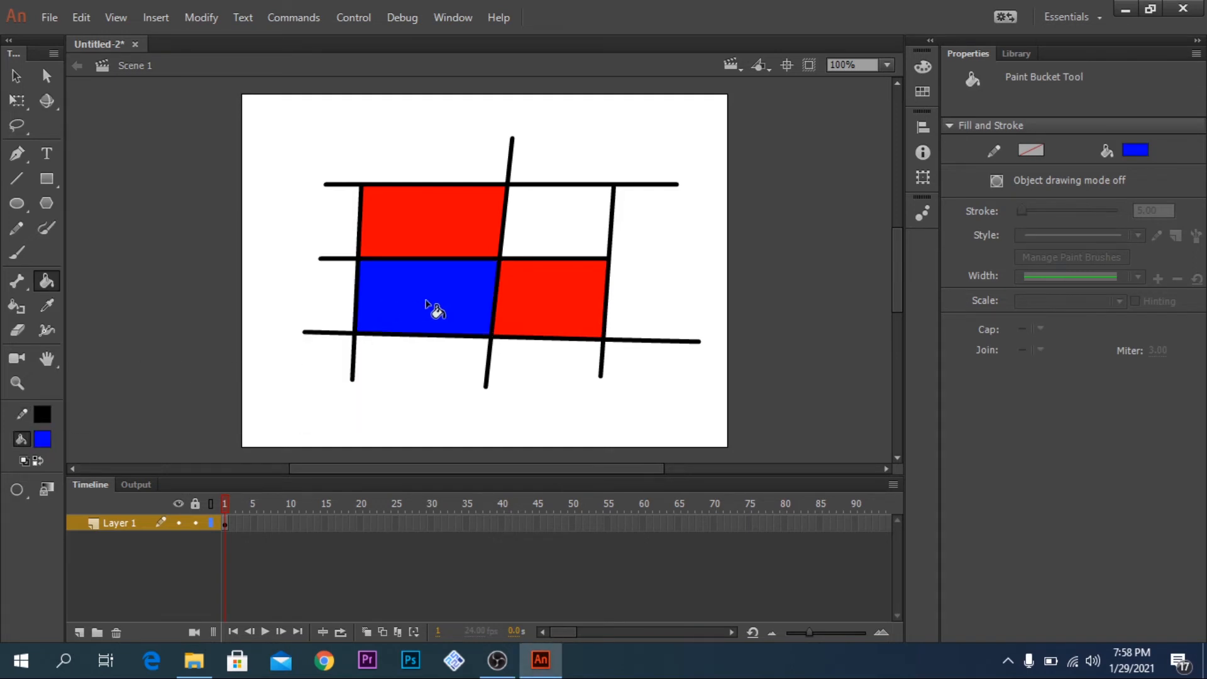
{"action": "left_click", "coordinate": [546, 219]}
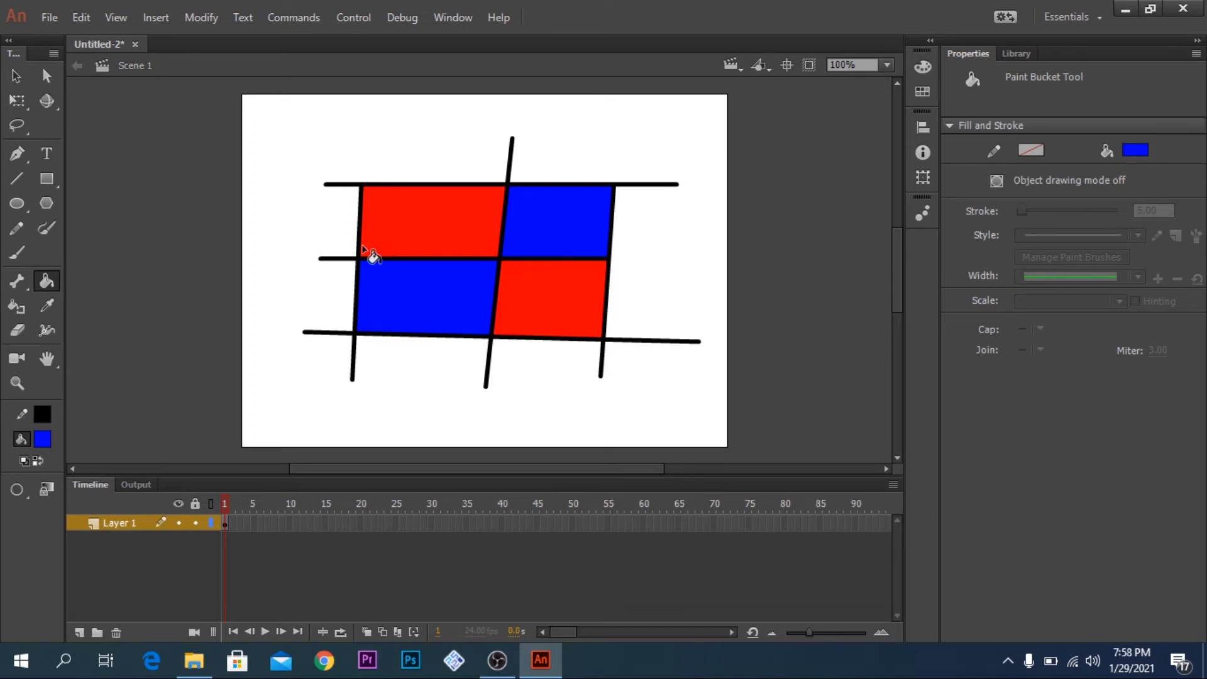
- Delete all the connected black grid lines, and clear the remaining red and blue cells from the stage
{"action": "left_click", "coordinate": [16, 76]}
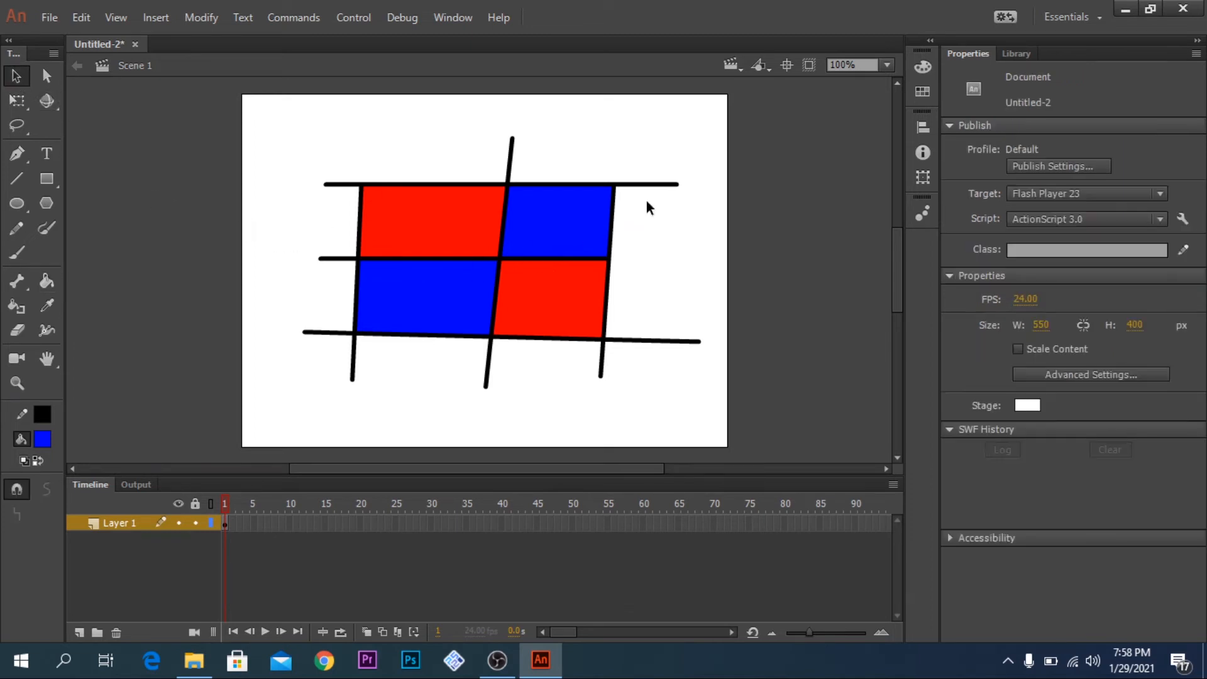
{"action": "double_click", "coordinate": [657, 186]}
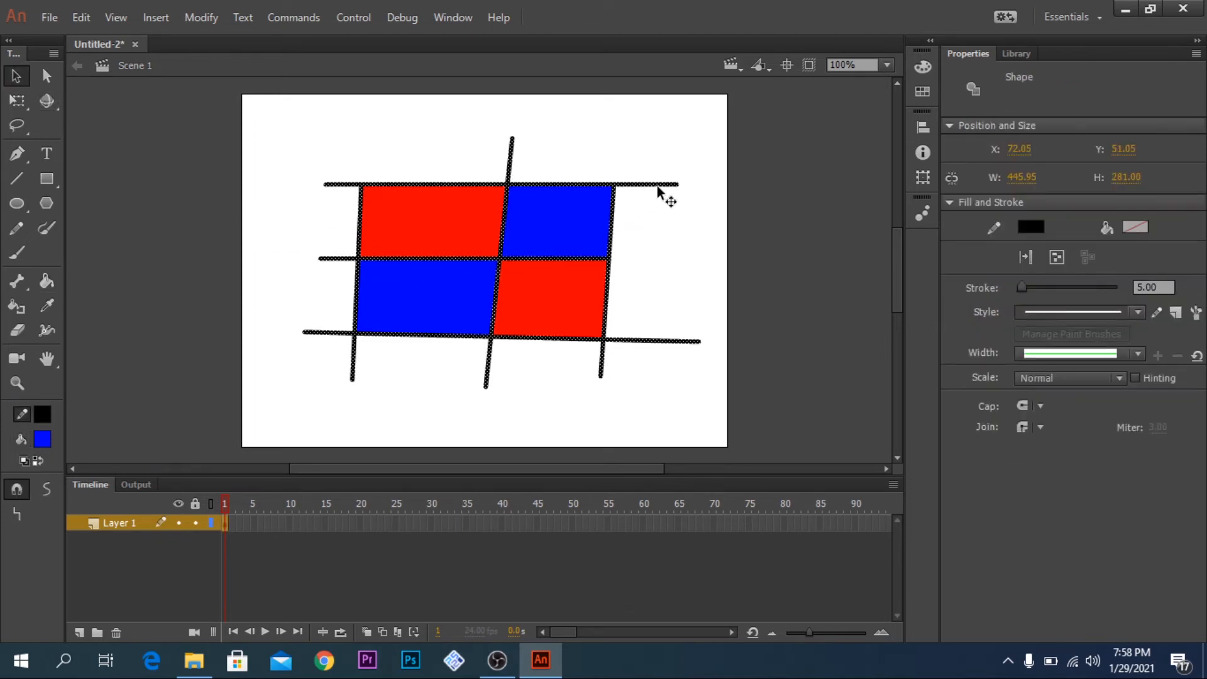
{"action": "key", "text": "Delete"}
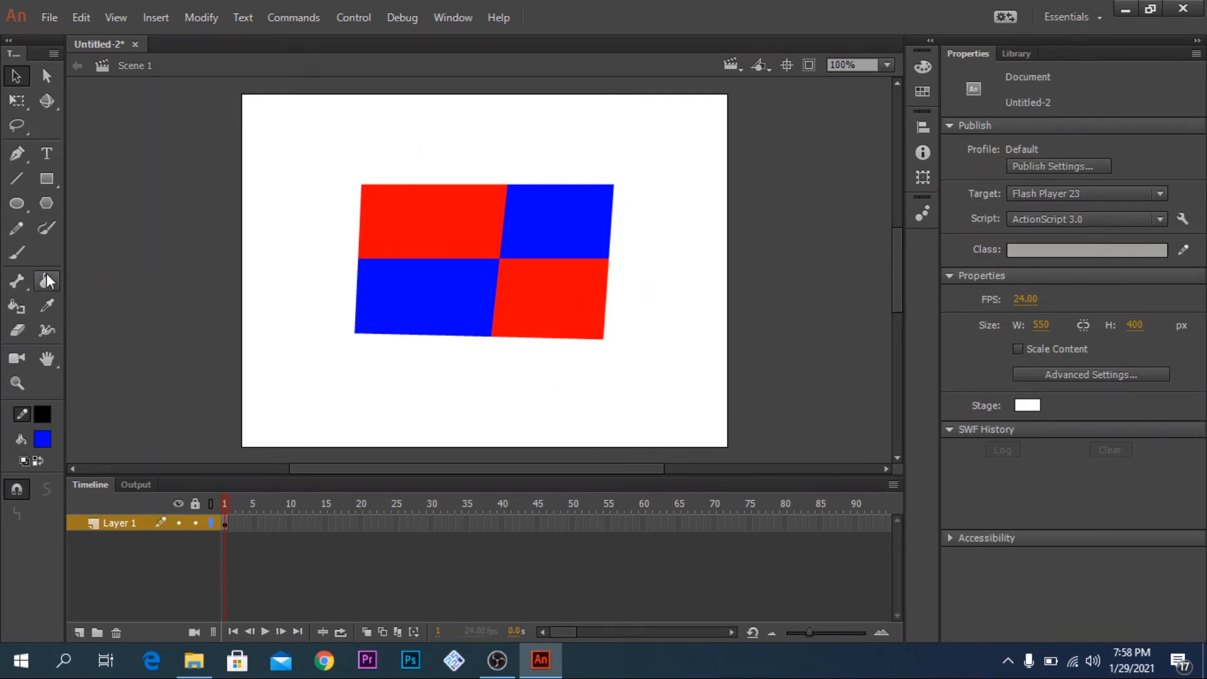
{"action": "left_click_drag", "start_coordinate": [312, 154], "coordinate": [724, 419]}
{"action": "key", "text": "Delete"}
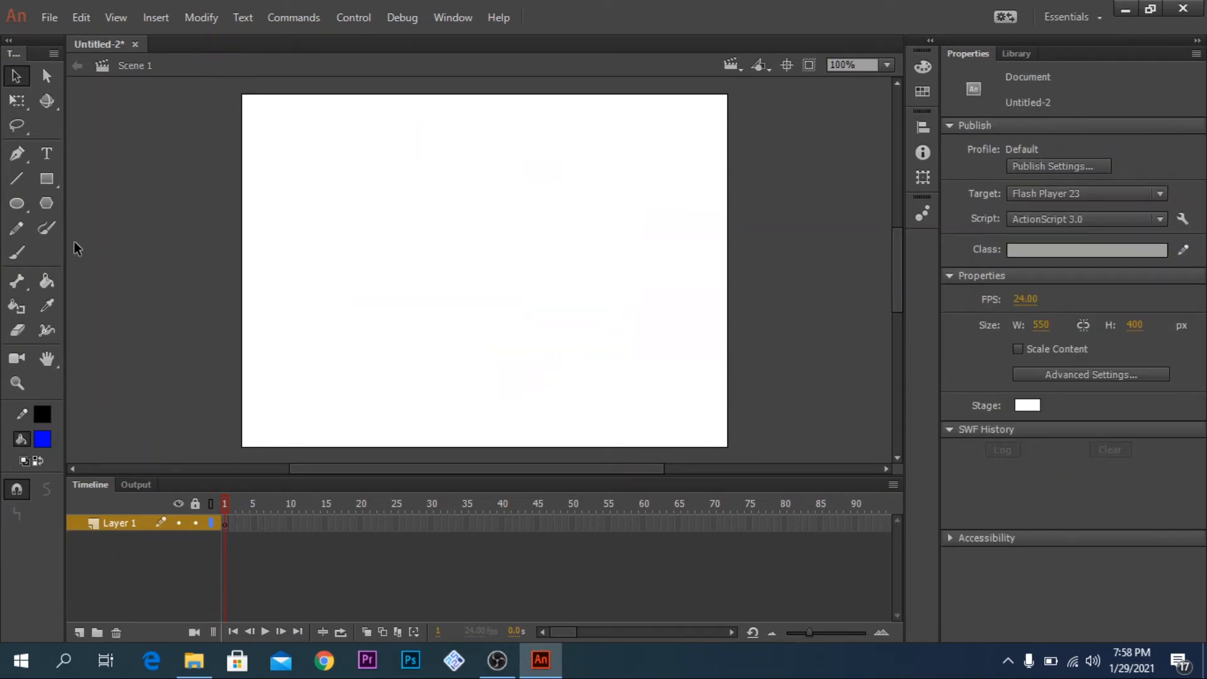
- Try a freehand Pencil outline in Straighten mode across the stage and undo it
{"action": "left_click", "coordinate": [19, 229]}
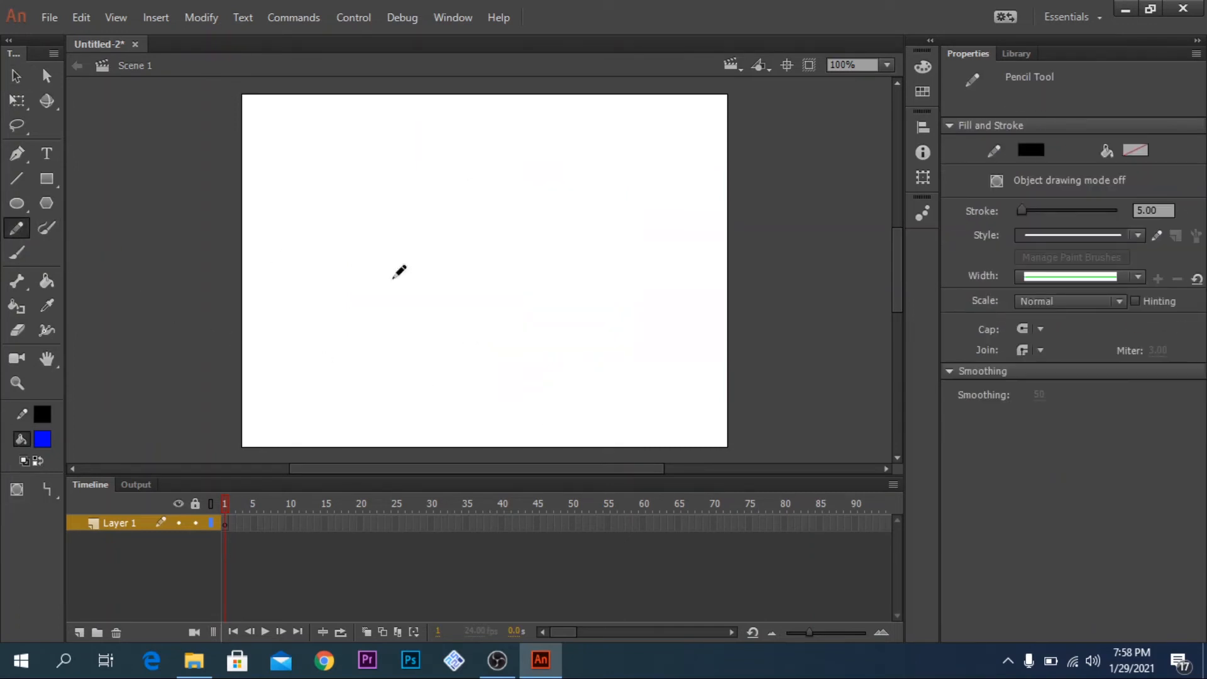
{"action": "mouse_move", "coordinate": [330, 318]}
{"action": "left_mouse_down"}
{"action": "mouse_move", "coordinate": [385, 230]}
{"action": "mouse_move", "coordinate": [433, 199]}
{"action": "mouse_move", "coordinate": [593, 224]}
{"action": "mouse_move", "coordinate": [555, 272]}
{"action": "mouse_move", "coordinate": [587, 339]}
{"action": "mouse_move", "coordinate": [443, 338]}
{"action": "left_mouse_up"}
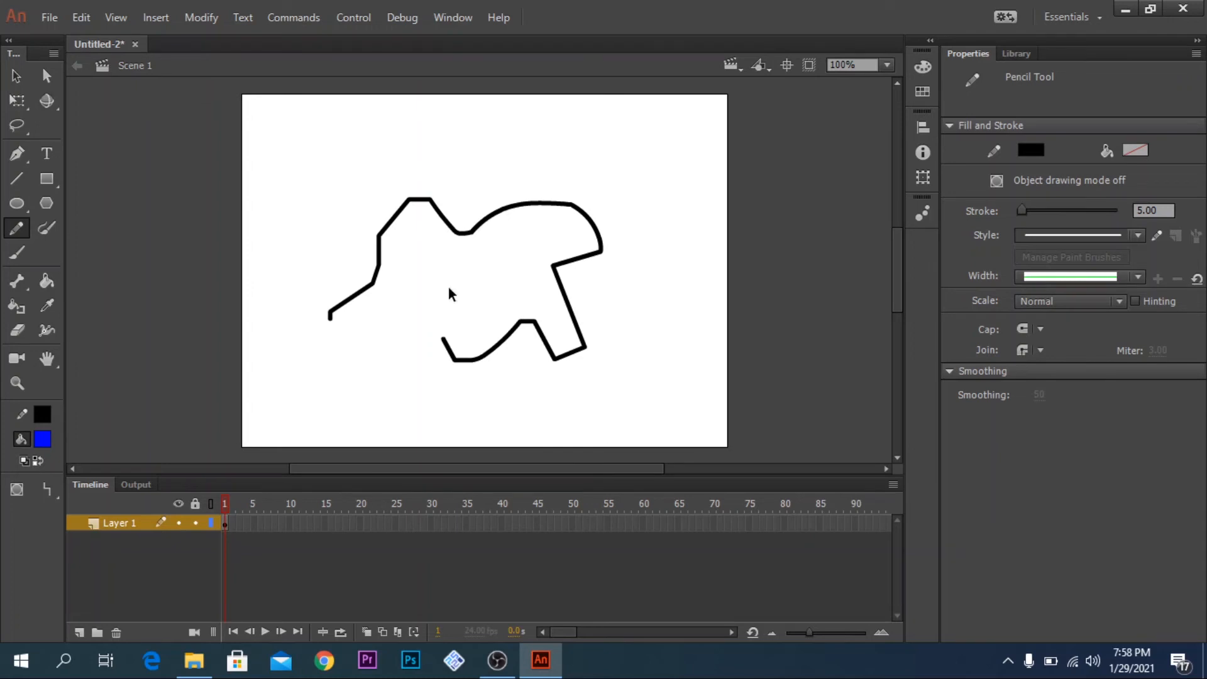
{"action": "key", "text": "ctrl+z"}
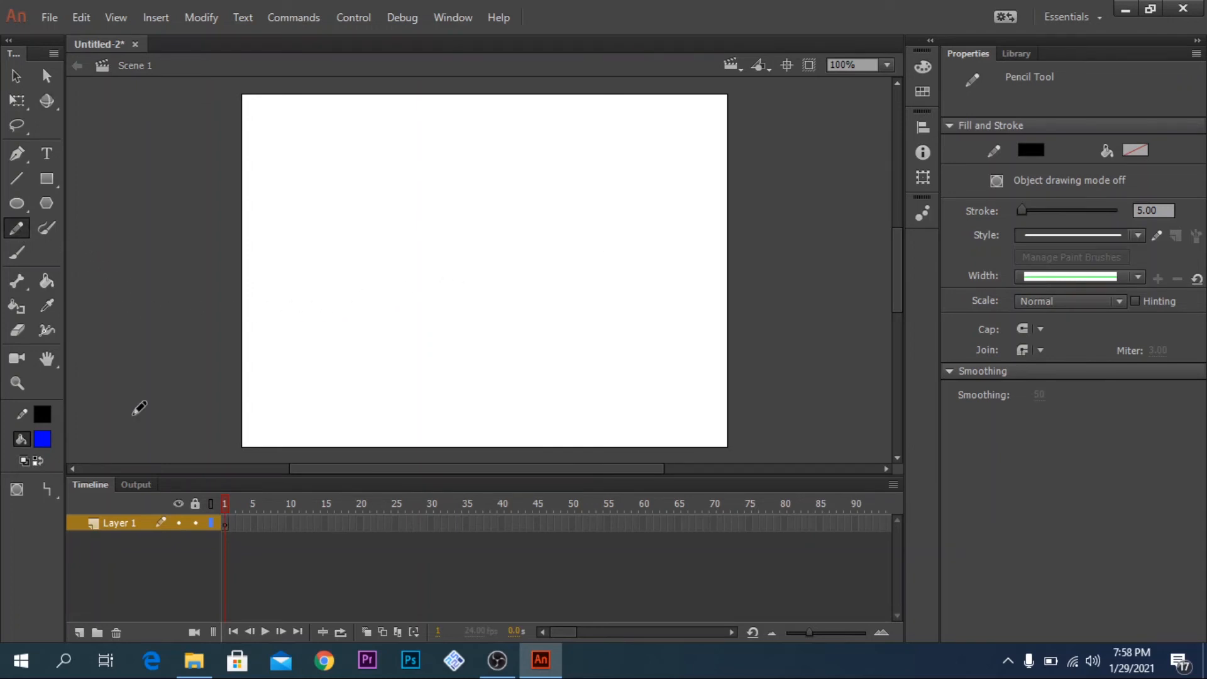
- Switch the Pencil to Smooth mode, test it with a freehand S-shaped curve, and undo the curve
{"action": "left_click", "coordinate": [50, 497]}
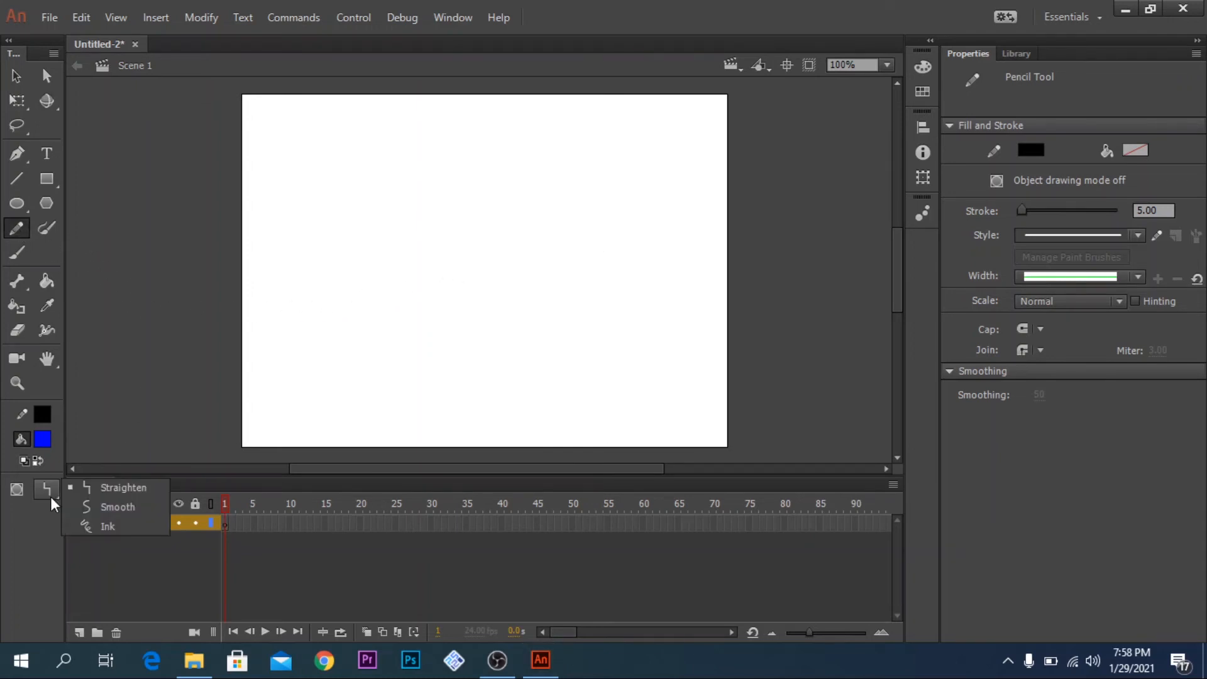
{"action": "left_click", "coordinate": [110, 507]}
{"action": "mouse_move", "coordinate": [382, 354]}
{"action": "left_mouse_down"}
{"action": "mouse_move", "coordinate": [350, 285]}
{"action": "mouse_move", "coordinate": [498, 212]}
{"action": "mouse_move", "coordinate": [507, 340]}
{"action": "mouse_move", "coordinate": [613, 248]}
{"action": "left_mouse_up"}
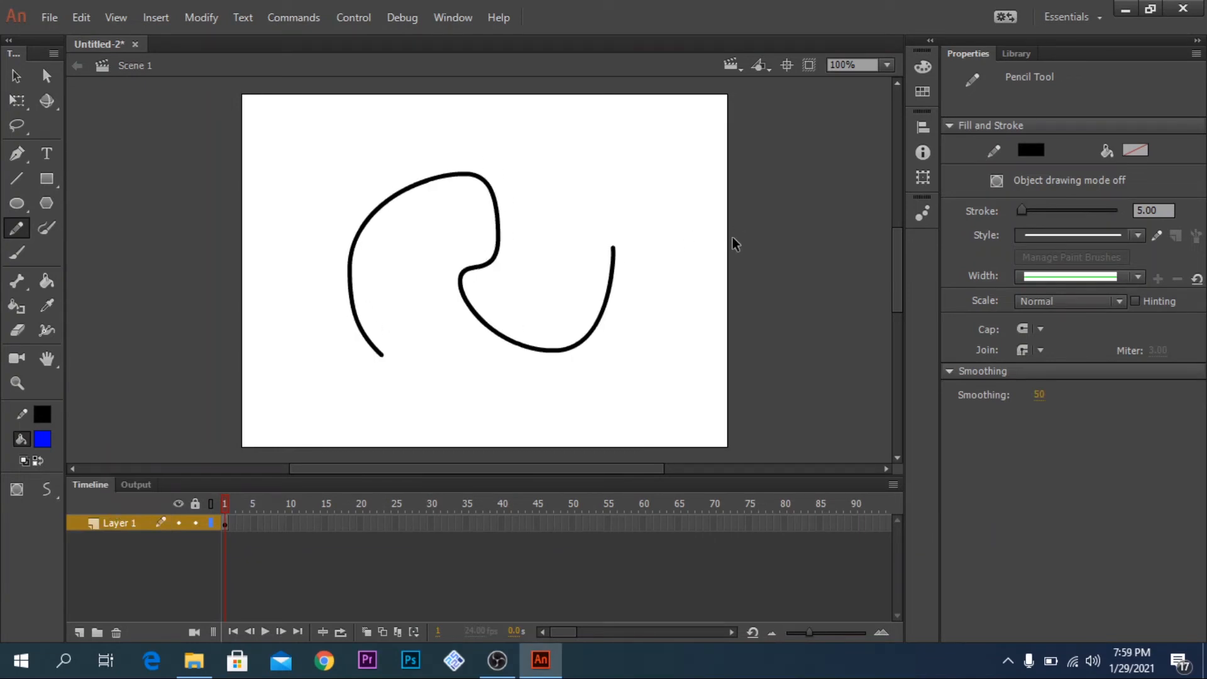
{"action": "key", "text": "ctrl+z"}
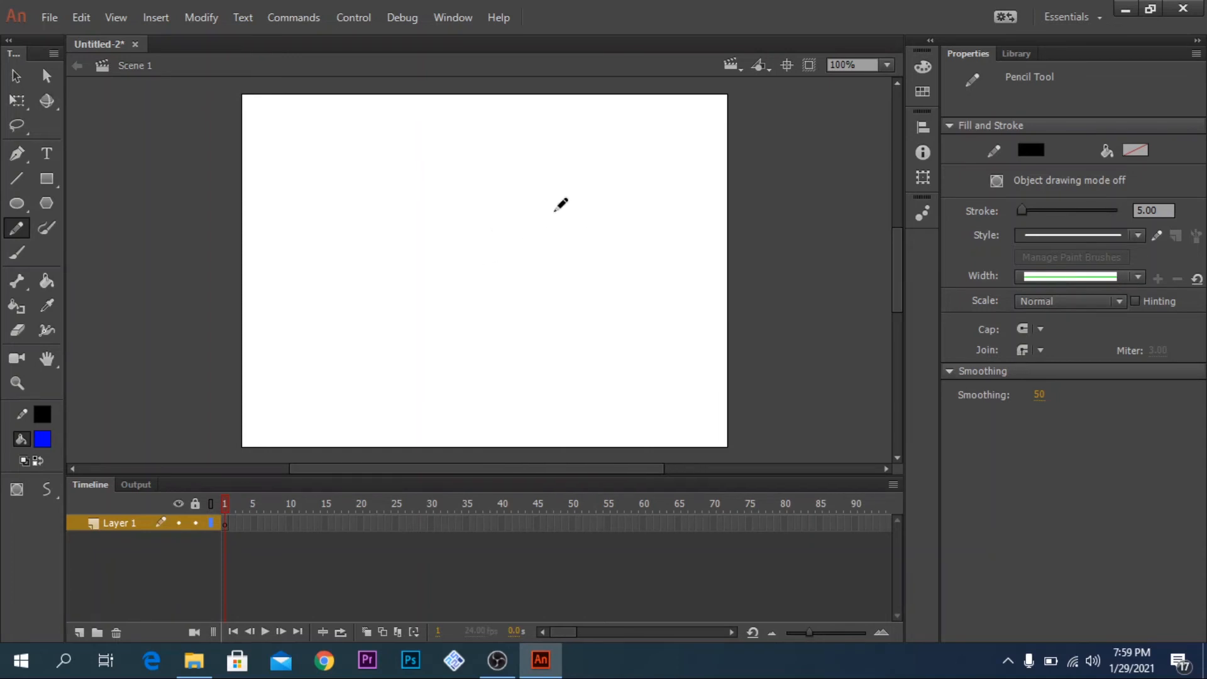
- Draw a freehand, self-crossing figure-eight outline with the Pencil and fill its left loop blue and its right loop green
{"action": "mouse_move", "coordinate": [613, 197]}
{"action": "left_mouse_down"}
{"action": "mouse_move", "coordinate": [567, 170]}
{"action": "mouse_move", "coordinate": [504, 234]}
{"action": "mouse_move", "coordinate": [440, 360]}
{"action": "mouse_move", "coordinate": [341, 254]}
{"action": "mouse_move", "coordinate": [421, 213]}
{"action": "mouse_move", "coordinate": [555, 294]}
{"action": "mouse_move", "coordinate": [607, 260]}
{"action": "mouse_move", "coordinate": [543, 143]}
{"action": "left_mouse_up"}
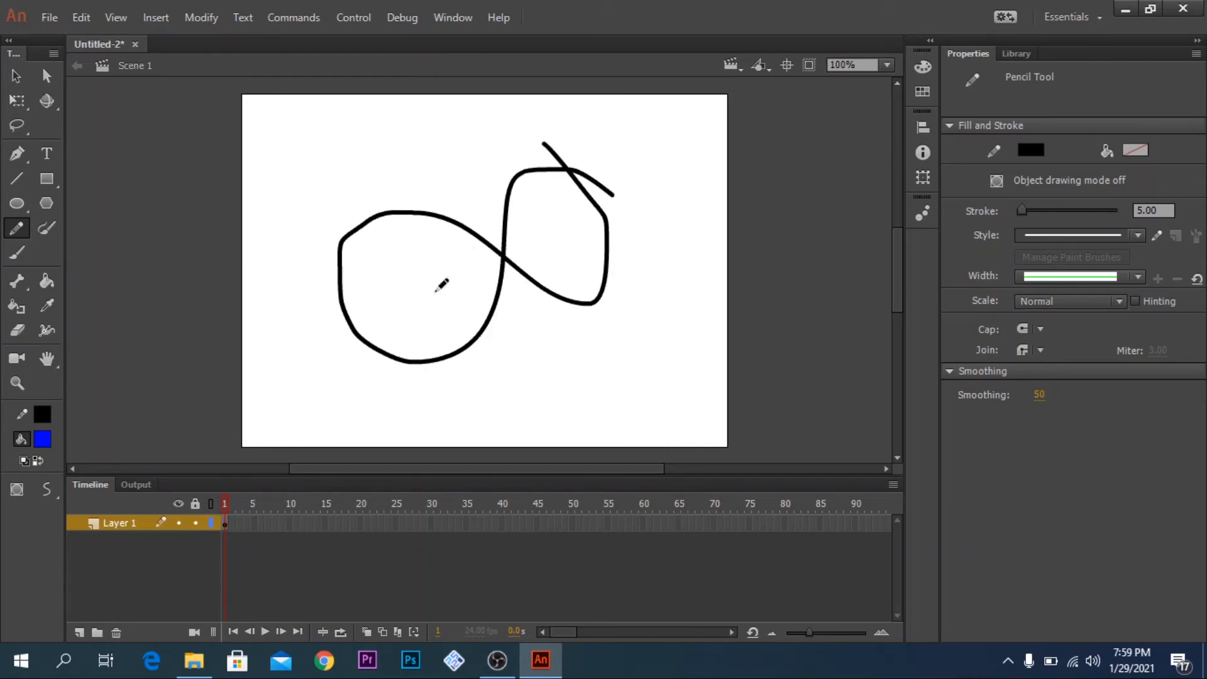
{"action": "left_click", "coordinate": [47, 281]}
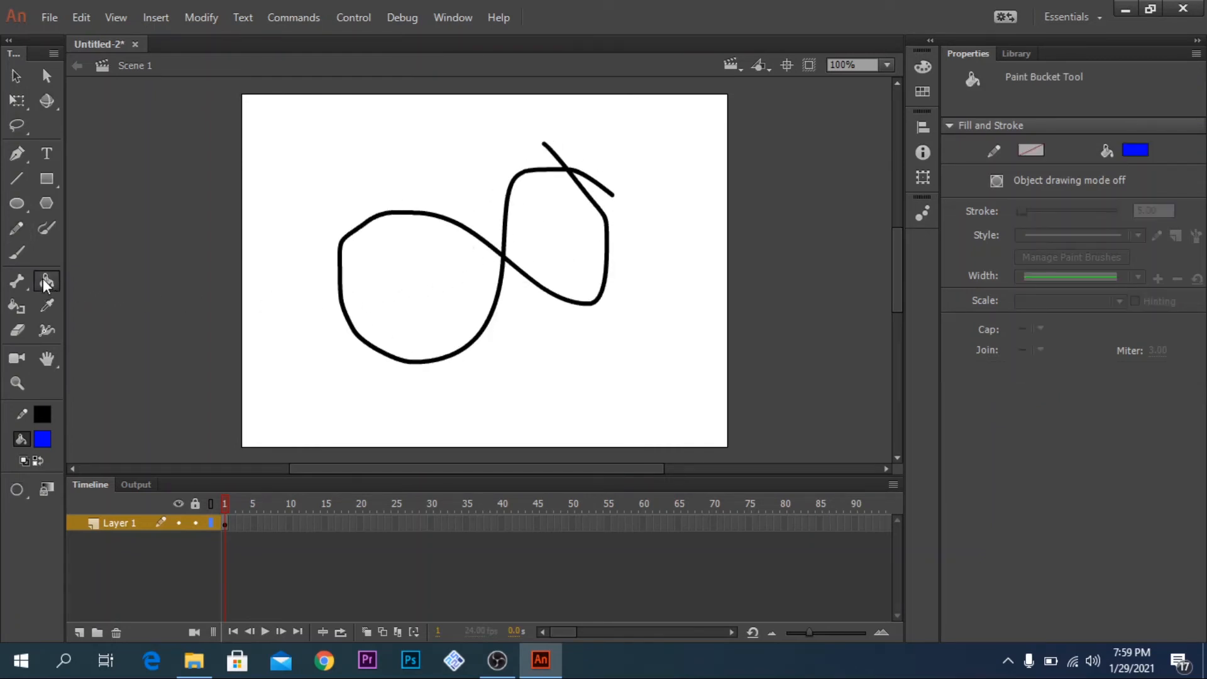
{"action": "left_click", "coordinate": [408, 287]}
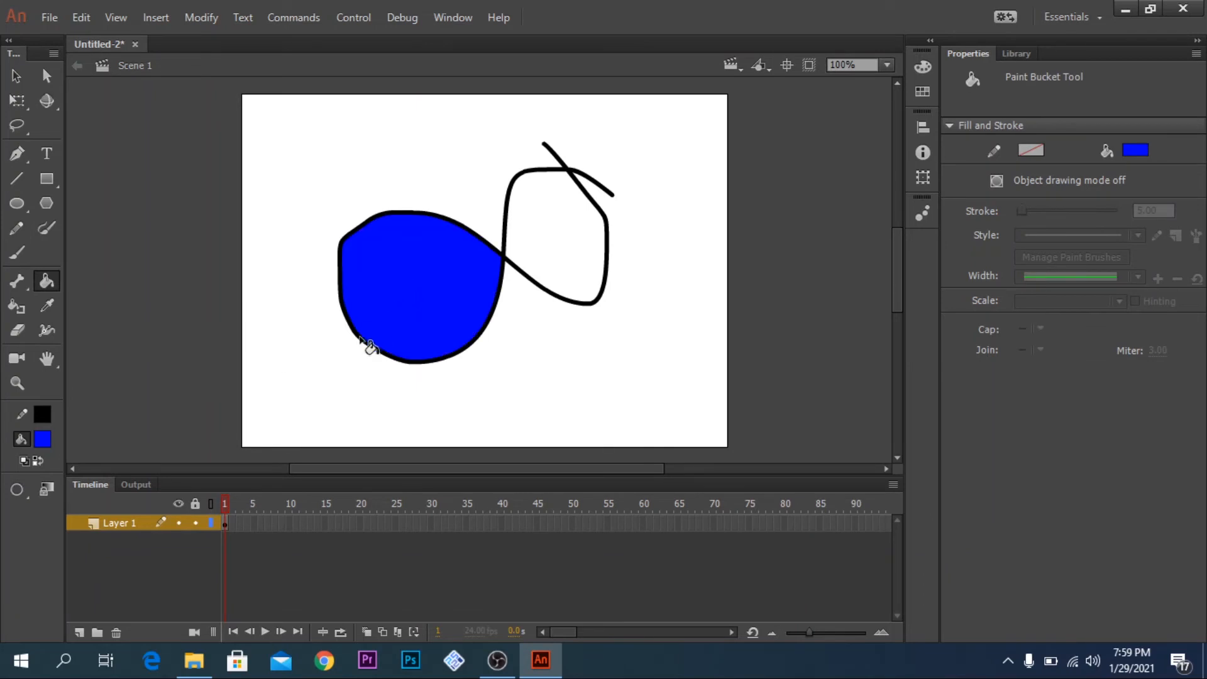
{"action": "left_click", "coordinate": [43, 439]}
{"action": "left_click", "coordinate": [109, 351]}
{"action": "left_click", "coordinate": [557, 253]}
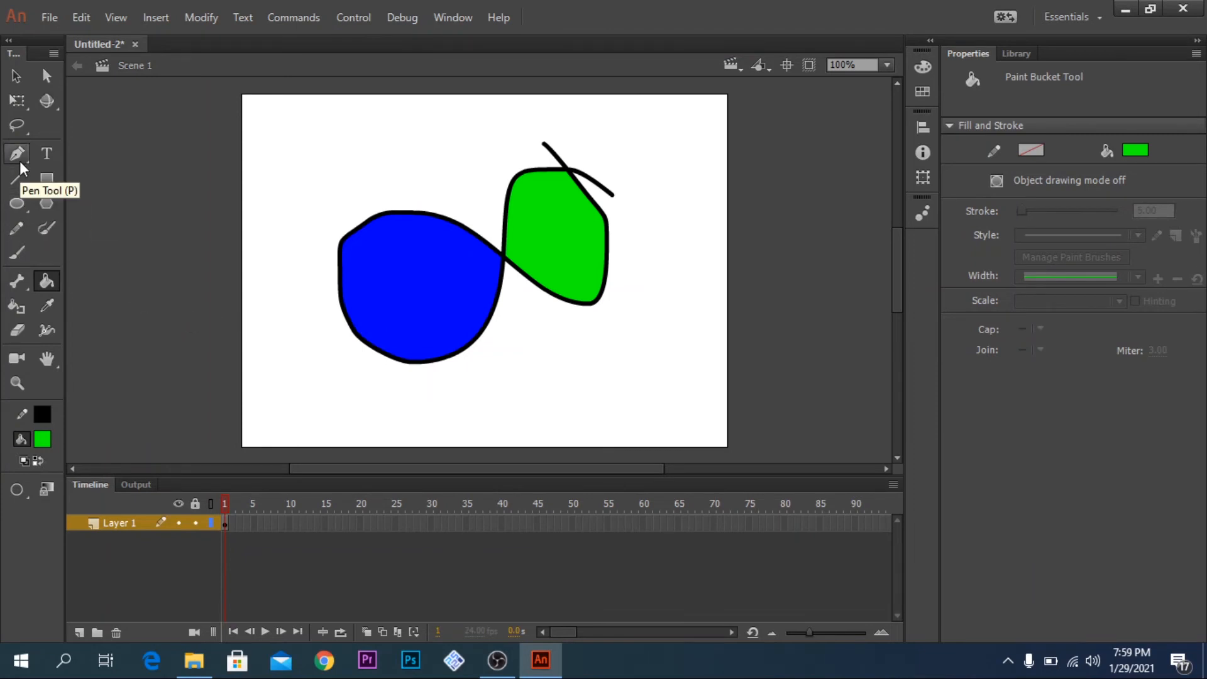
- Delete the entire filled figure-eight drawing from the stage
{"action": "left_click", "coordinate": [17, 77]}
{"action": "mouse_move", "coordinate": [262, 121]}
{"action": "left_mouse_down"}
{"action": "mouse_move", "coordinate": [625, 315]}
{"action": "mouse_move", "coordinate": [693, 391]}
{"action": "left_mouse_up"}
{"action": "key", "text": "Delete"}
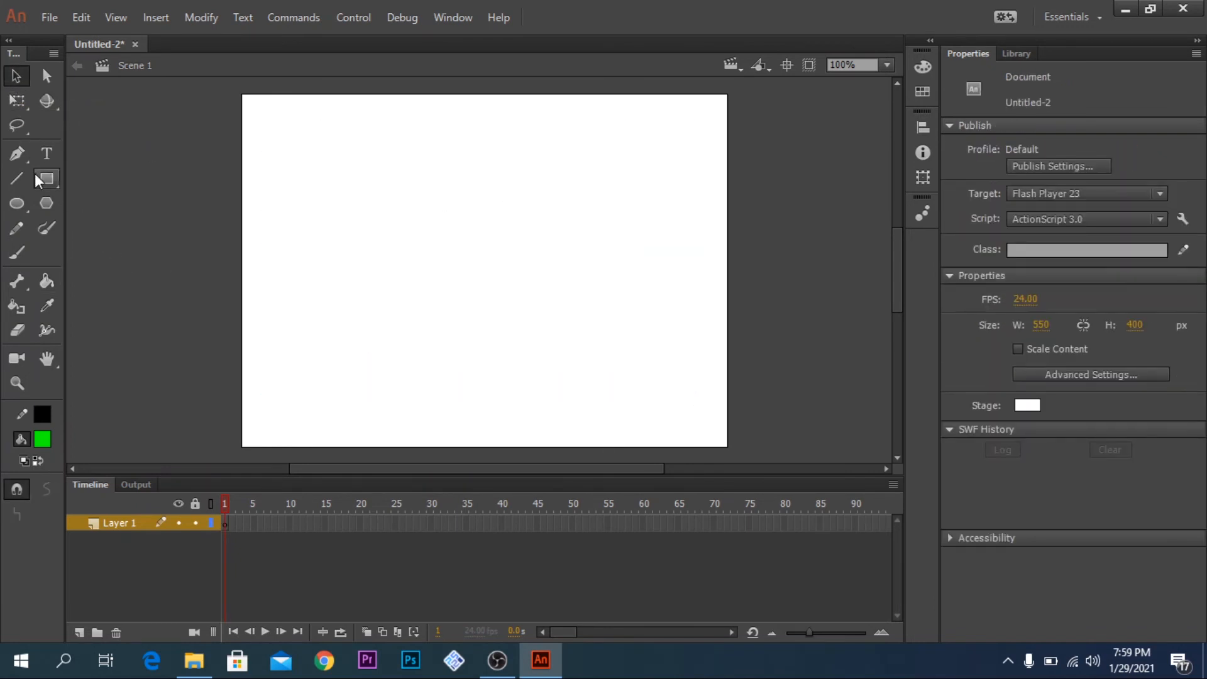
- Draw an open, mushroom-like outline with the Pen tool, combining curved neck segments at both lower ends with straight segments around the top
{"action": "left_click", "coordinate": [20, 158]}
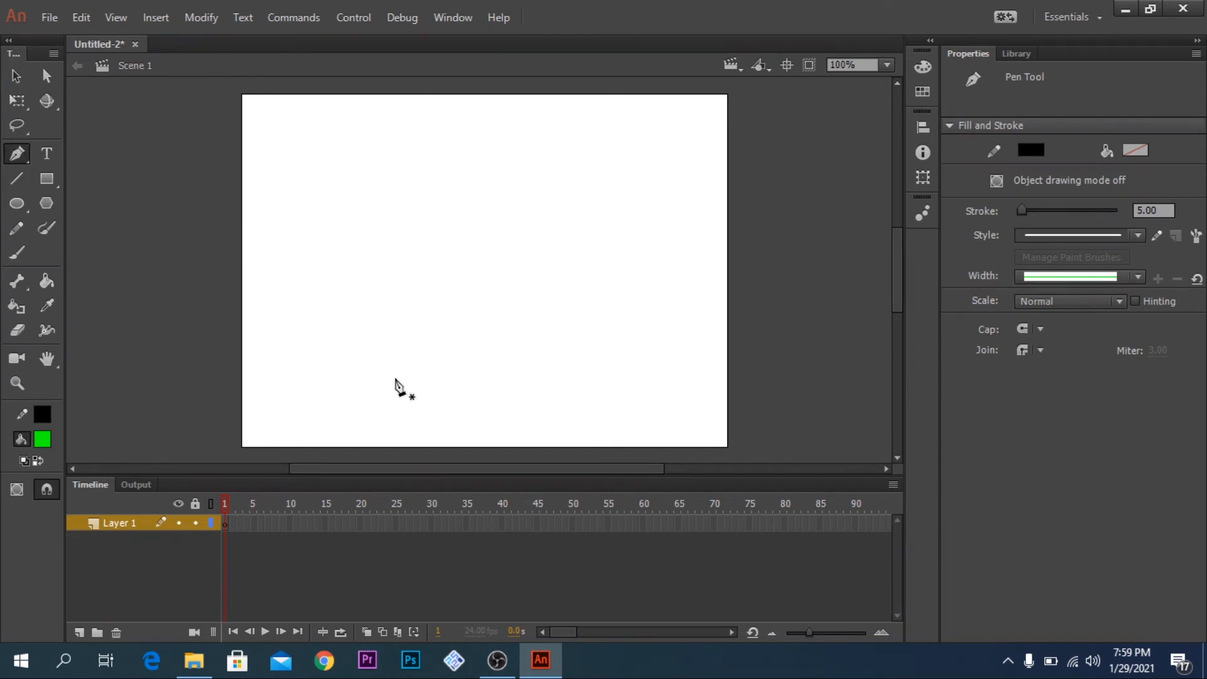
{"action": "left_click", "coordinate": [395, 378]}
{"action": "left_click_drag", "start_coordinate": [415, 346], "coordinate": [422, 337]}
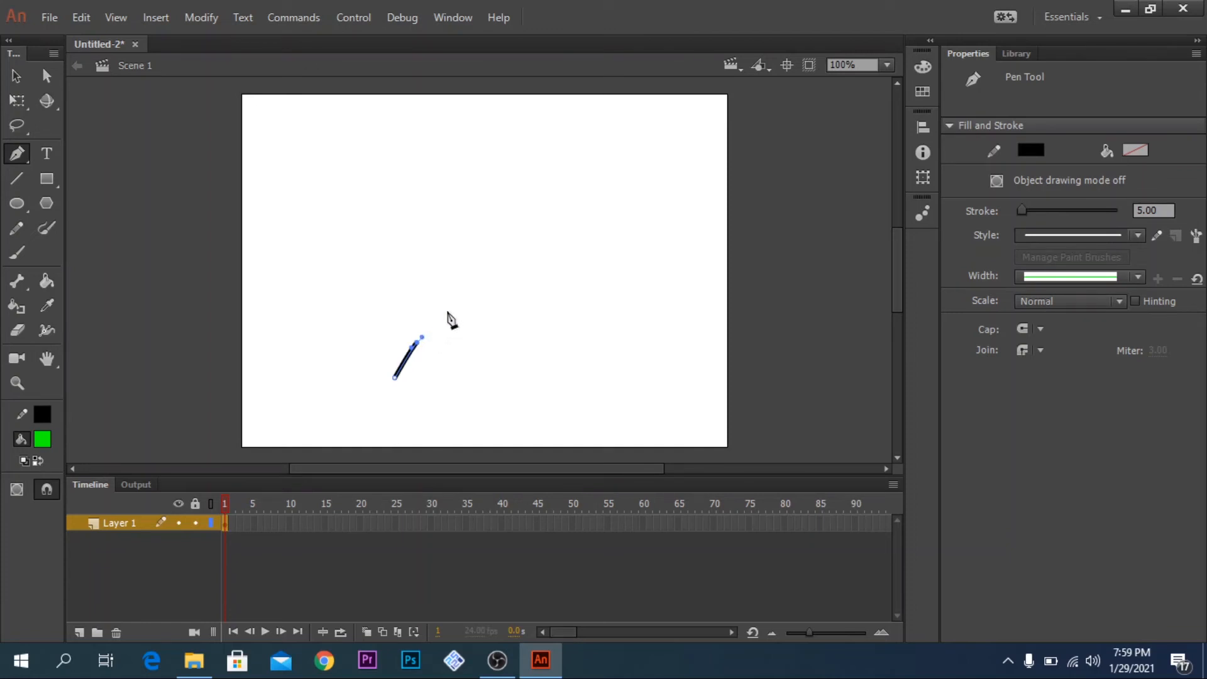
{"action": "mouse_move", "coordinate": [397, 294]}
{"action": "left_mouse_down"}
{"action": "mouse_move", "coordinate": [385, 281]}
{"action": "mouse_move", "coordinate": [361, 285]}
{"action": "left_mouse_up"}
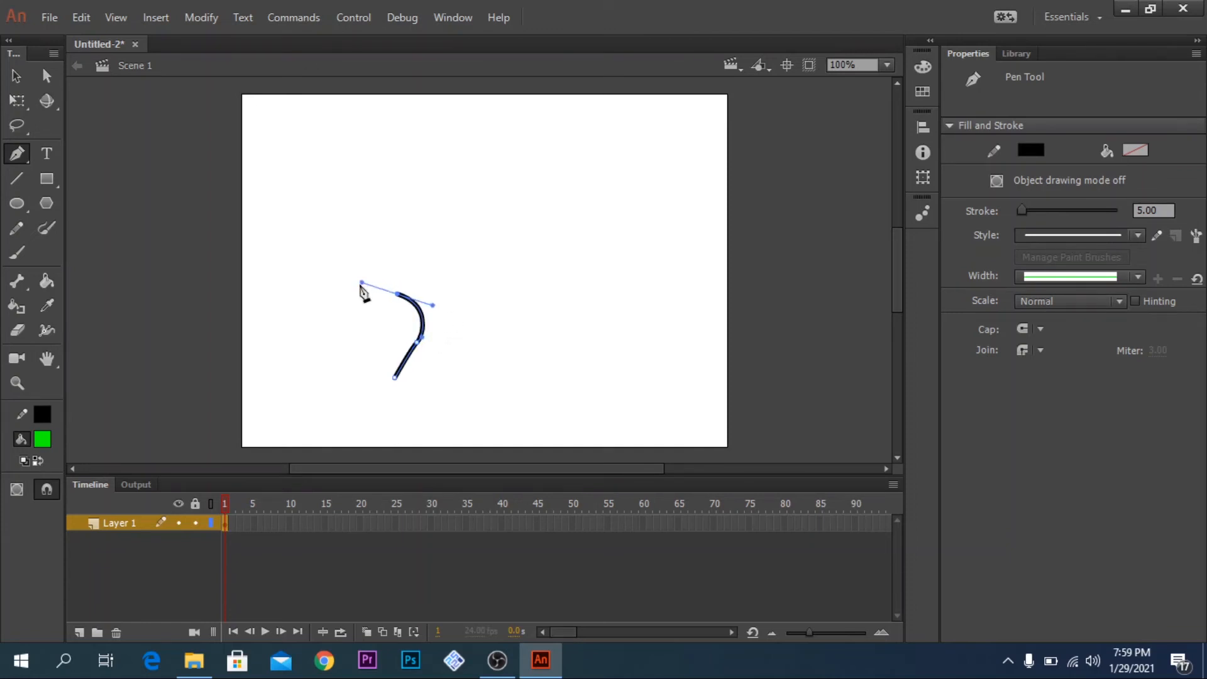
{"action": "left_click", "coordinate": [354, 230]}
{"action": "left_click", "coordinate": [418, 158]}
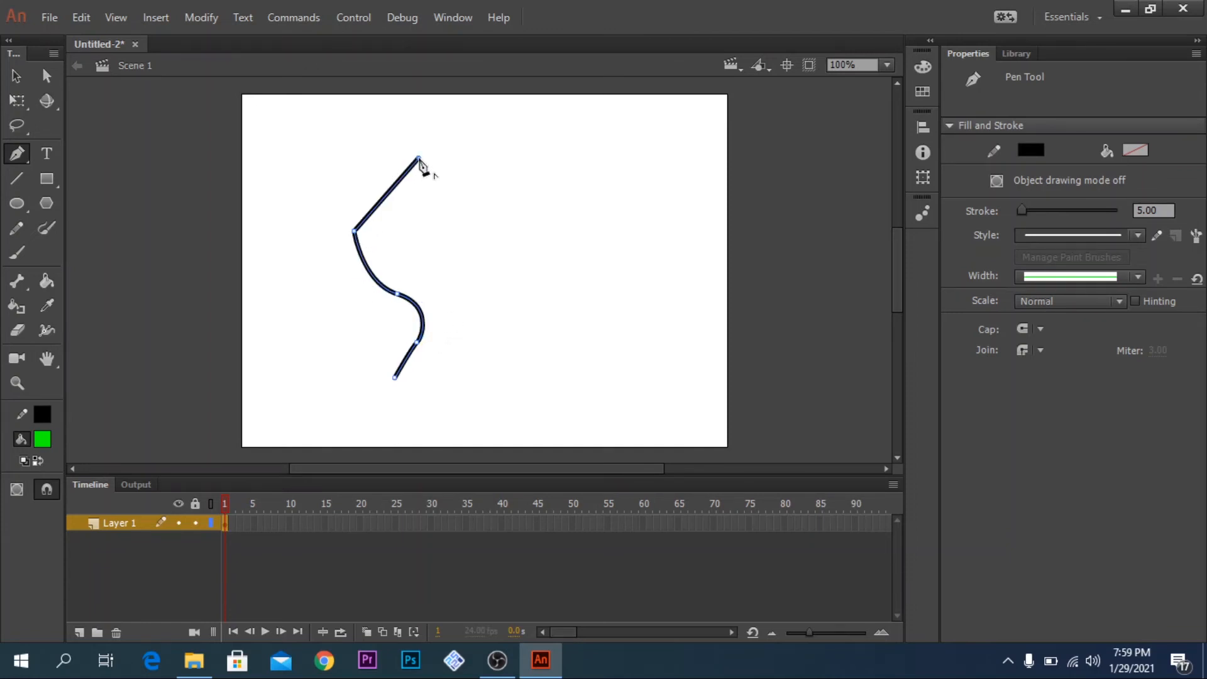
{"action": "left_click", "coordinate": [513, 175]}
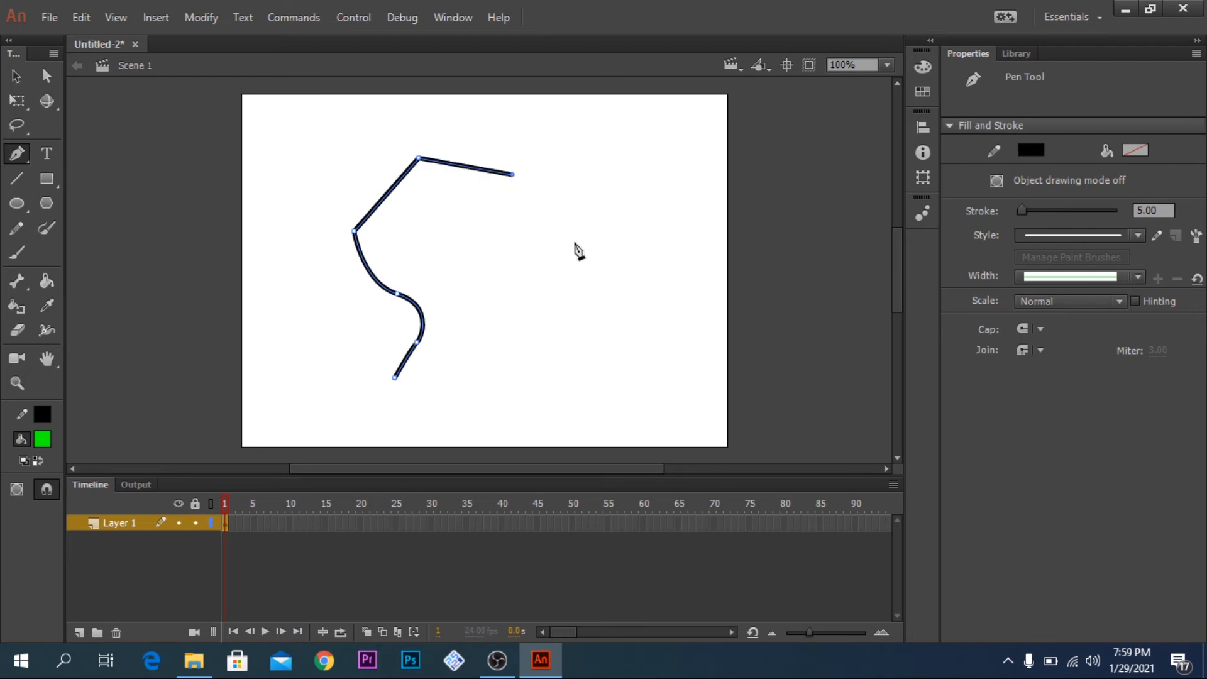
{"action": "left_click", "coordinate": [574, 242]}
{"action": "left_click", "coordinate": [514, 293]}
{"action": "left_click_drag", "start_coordinate": [521, 344], "coordinate": [566, 384]}
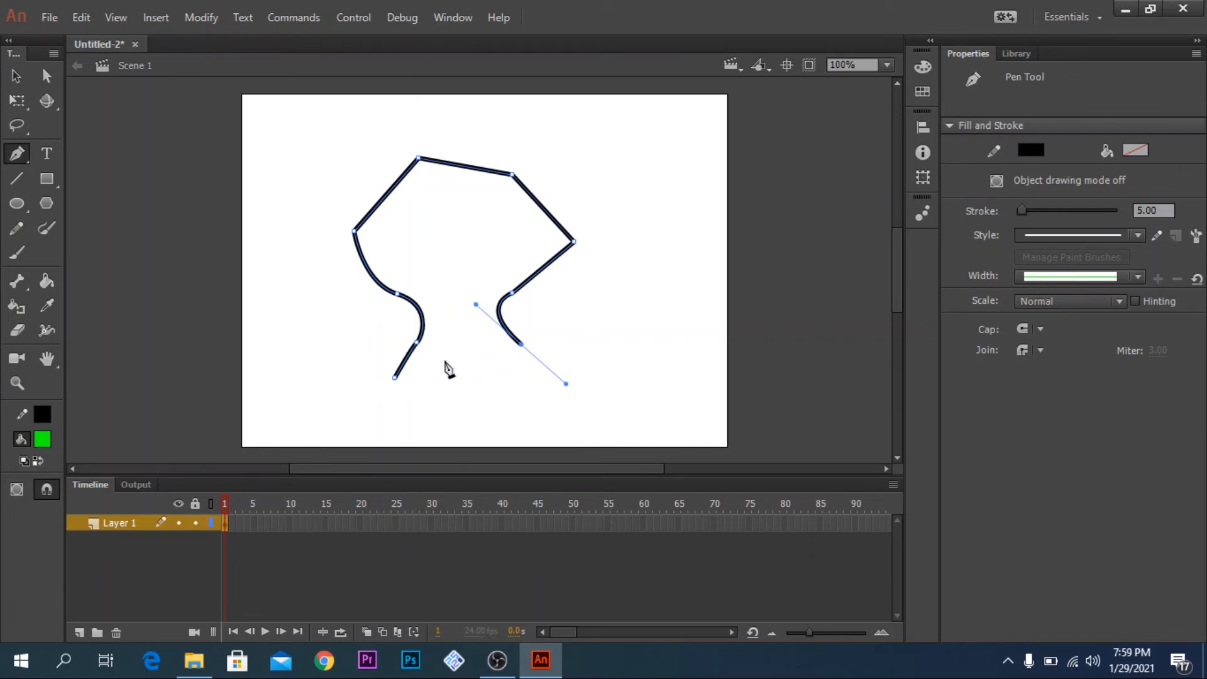
- Convert the outline's upper-left corner anchor to a curve and bend its second handle inward independently to form a pointed tip
{"action": "left_click", "coordinate": [23, 161]}
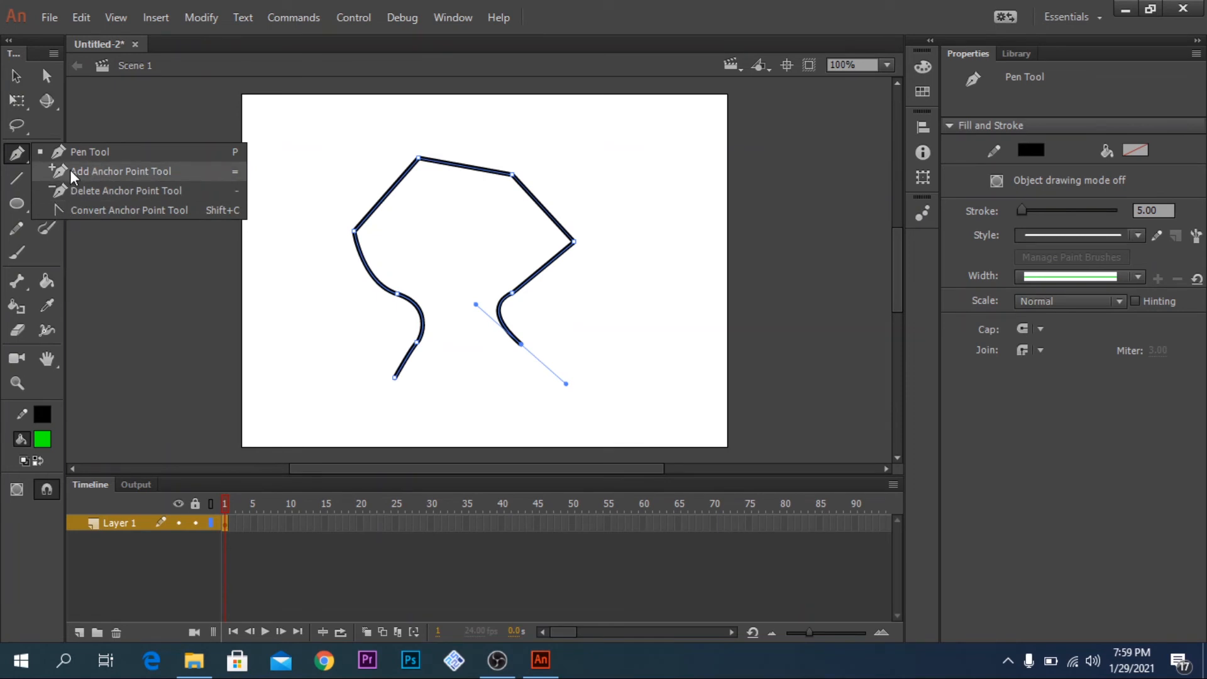
{"action": "left_click", "coordinate": [81, 211]}
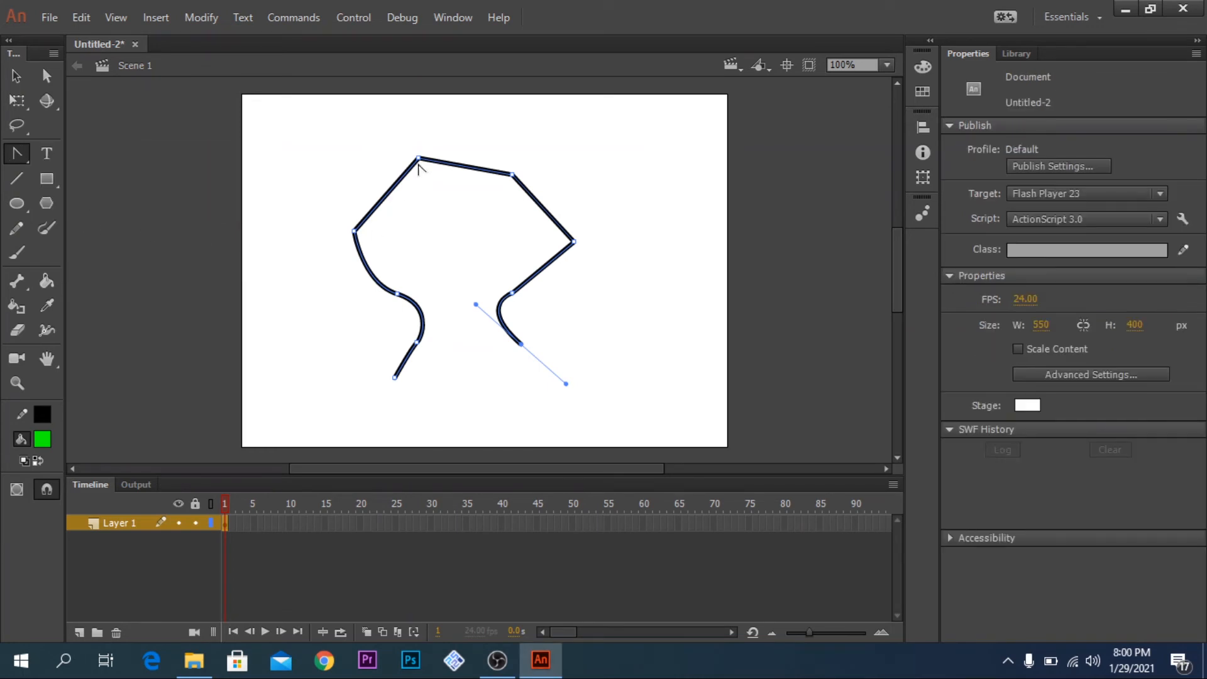
{"action": "left_click_drag", "start_coordinate": [420, 160], "coordinate": [357, 167]}
{"action": "left_click_drag", "start_coordinate": [480, 148], "coordinate": [393, 211]}
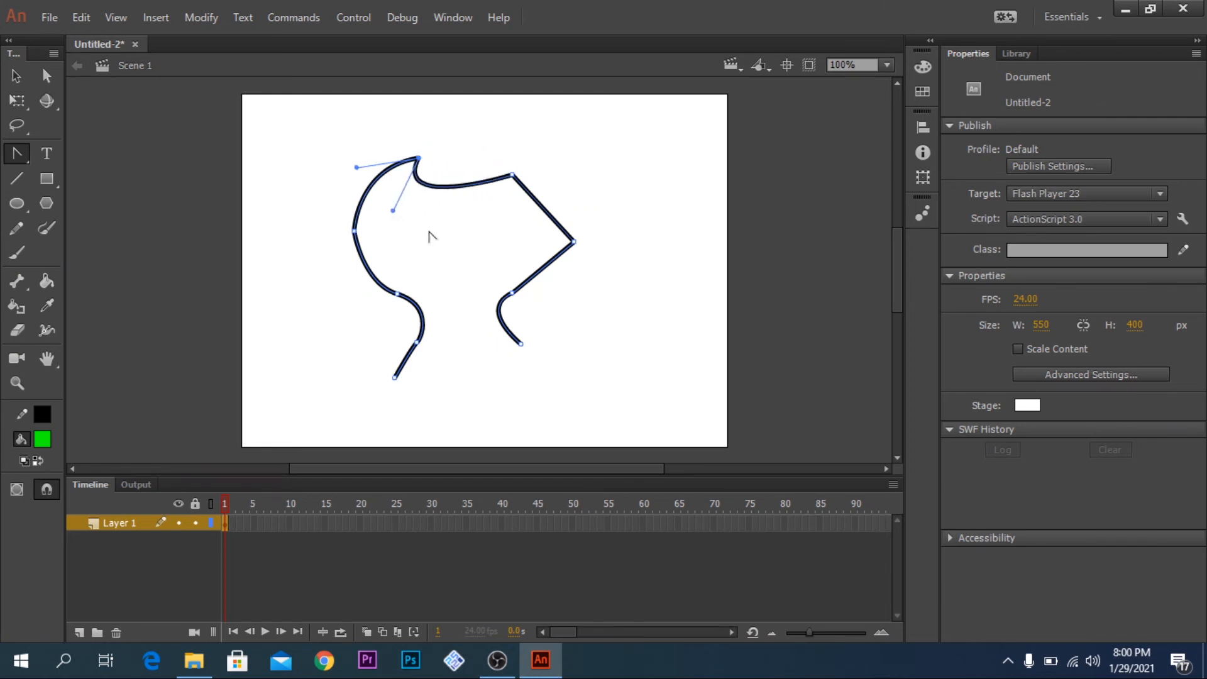
- Move the pointed tip anchor slightly down and left, and the upper-right corner anchor down into the middle of the outline
{"action": "left_click", "coordinate": [46, 79]}
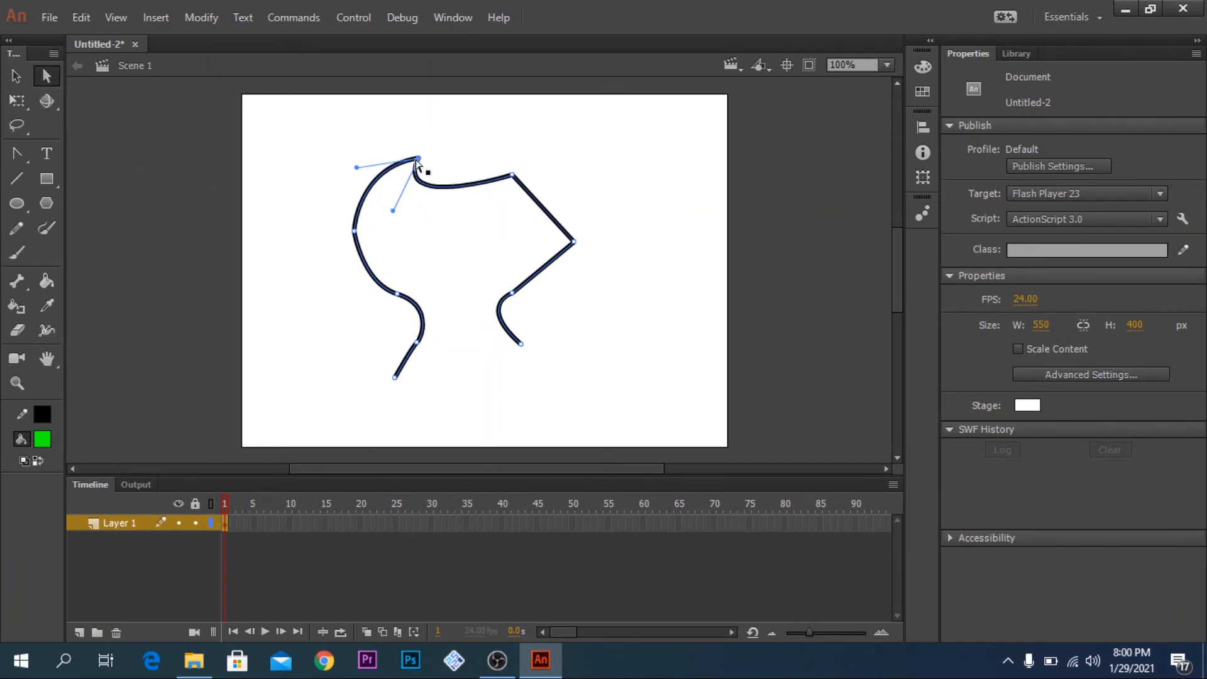
{"action": "mouse_move", "coordinate": [417, 159]}
{"action": "left_mouse_down"}
{"action": "mouse_move", "coordinate": [400, 182]}
{"action": "mouse_move", "coordinate": [404, 170]}
{"action": "left_mouse_up"}
{"action": "left_click_drag", "start_coordinate": [513, 176], "coordinate": [457, 279]}
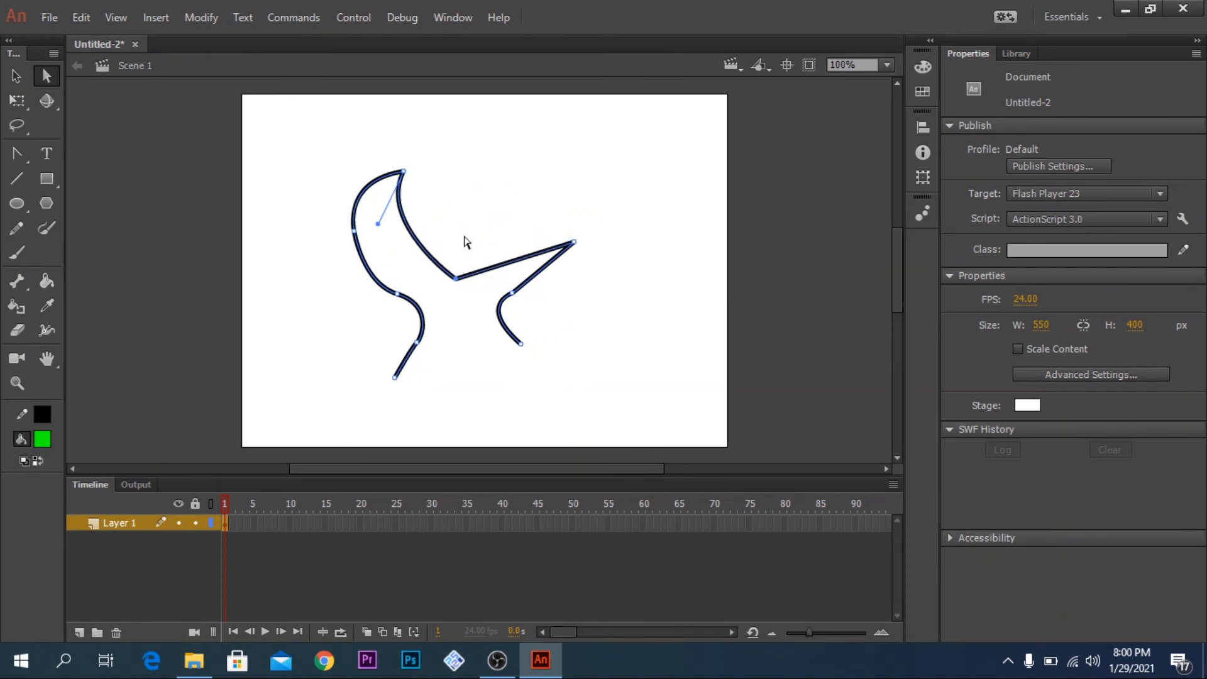
- Convert the relocated middle corner anchor into a smooth curve and deselect the path
{"action": "left_click", "coordinate": [19, 153]}
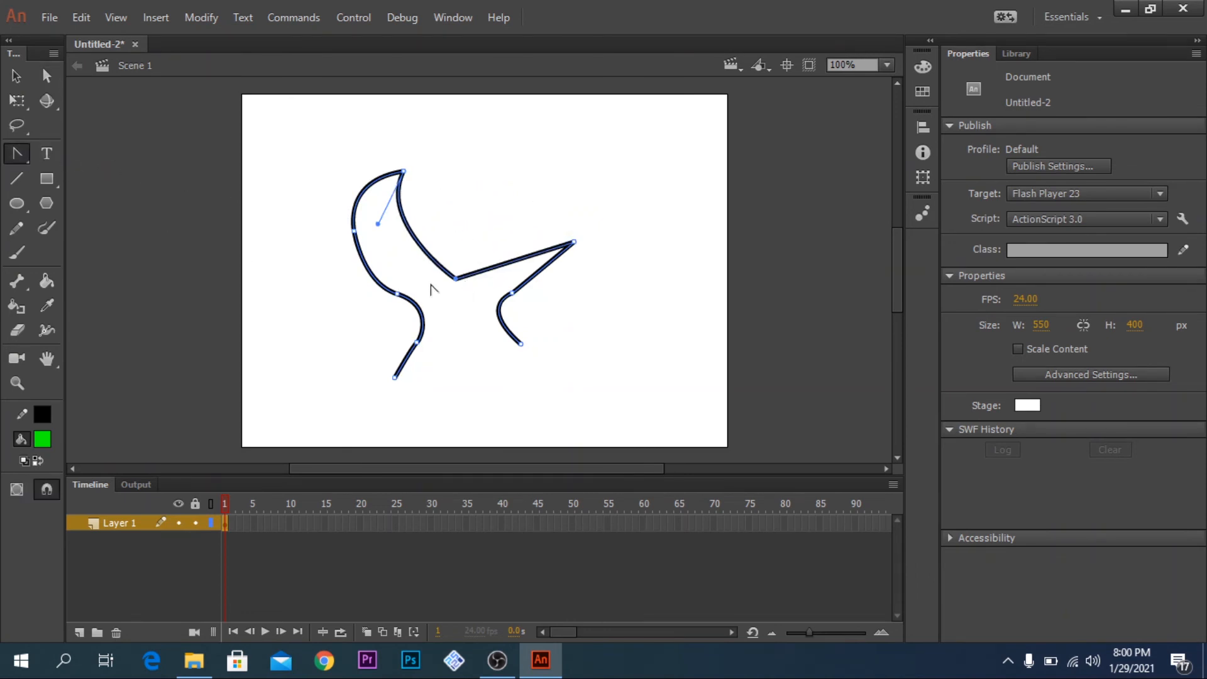
{"action": "left_click_drag", "start_coordinate": [455, 279], "coordinate": [410, 275]}
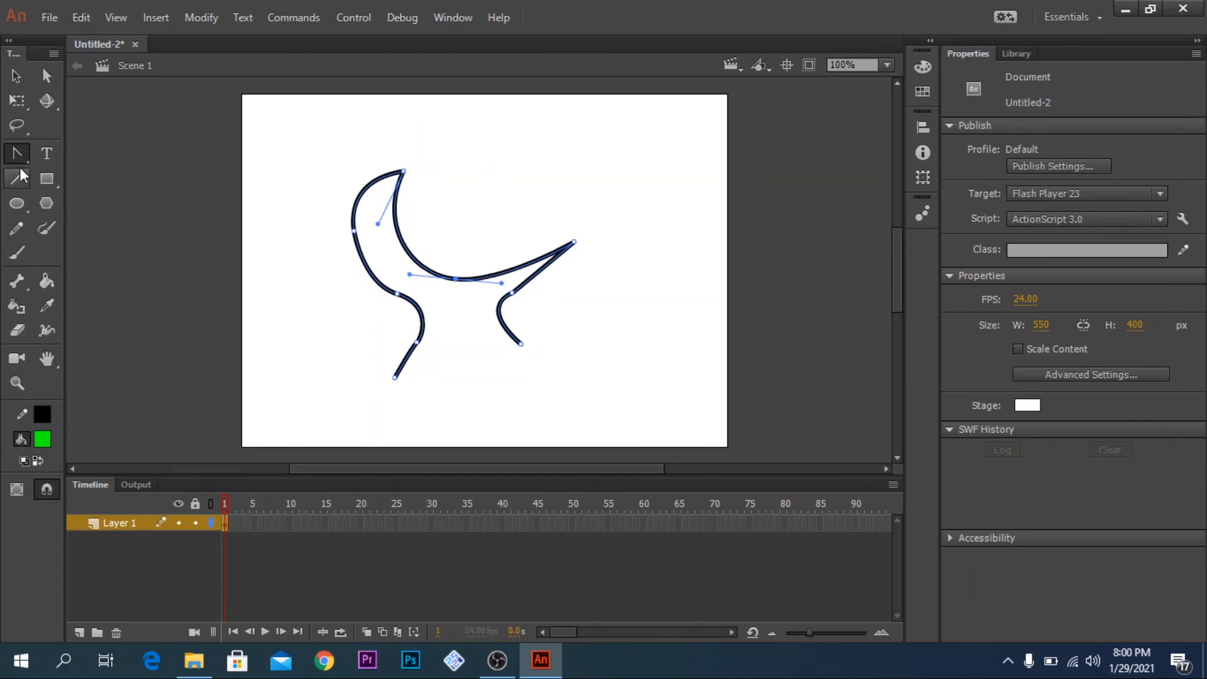
{"action": "left_click", "coordinate": [15, 78]}
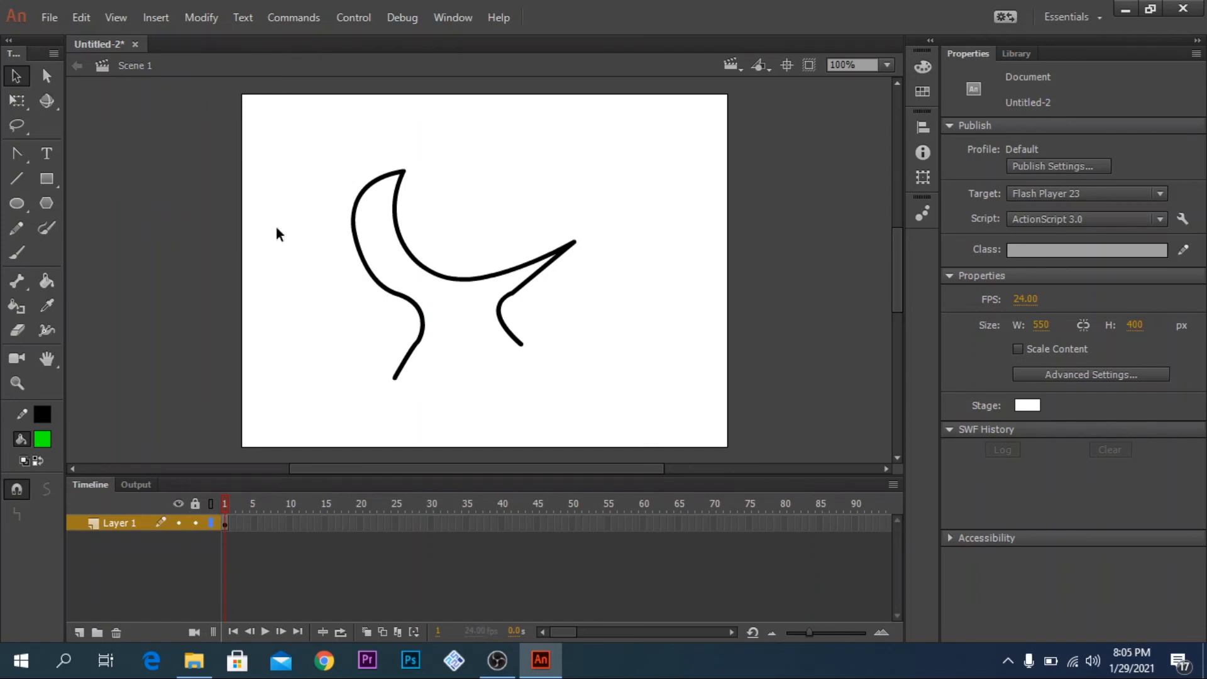
- Delete the entire pen-drawn outline from the stage
{"action": "left_click", "coordinate": [17, 253]}
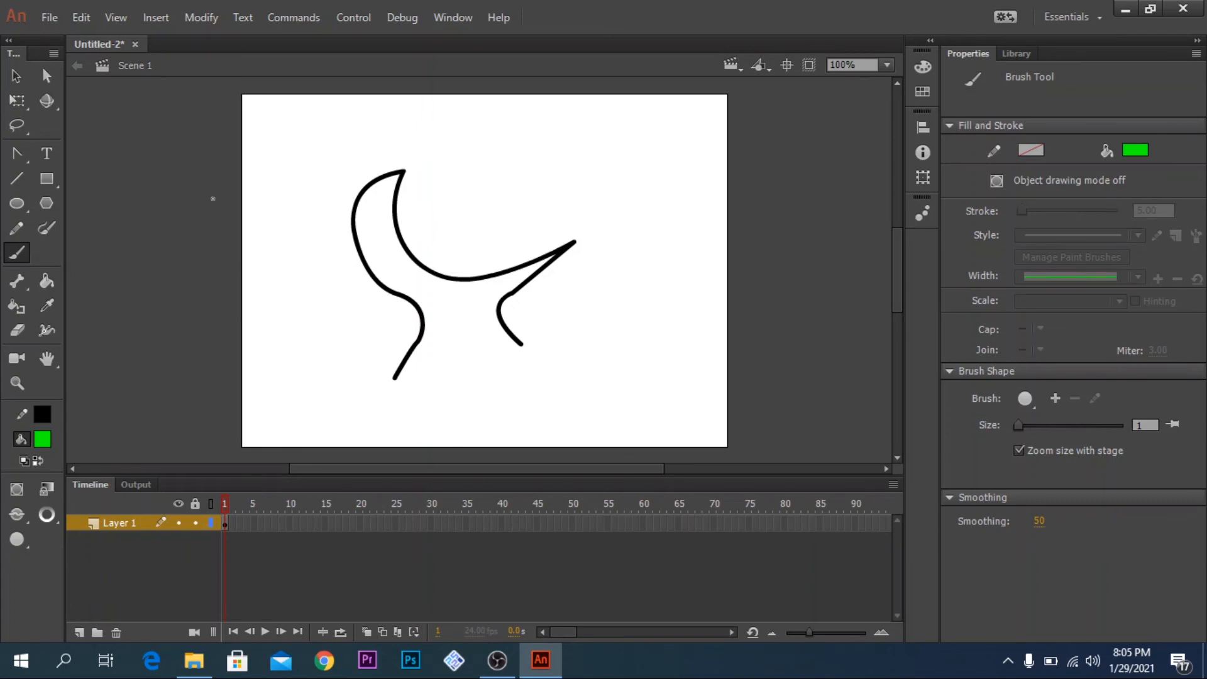
{"action": "left_click", "coordinate": [17, 76]}
{"action": "mouse_move", "coordinate": [315, 142]}
{"action": "left_mouse_down"}
{"action": "mouse_move", "coordinate": [597, 345]}
{"action": "mouse_move", "coordinate": [650, 403]}
{"action": "left_mouse_up"}
{"action": "key", "text": "Delete"}
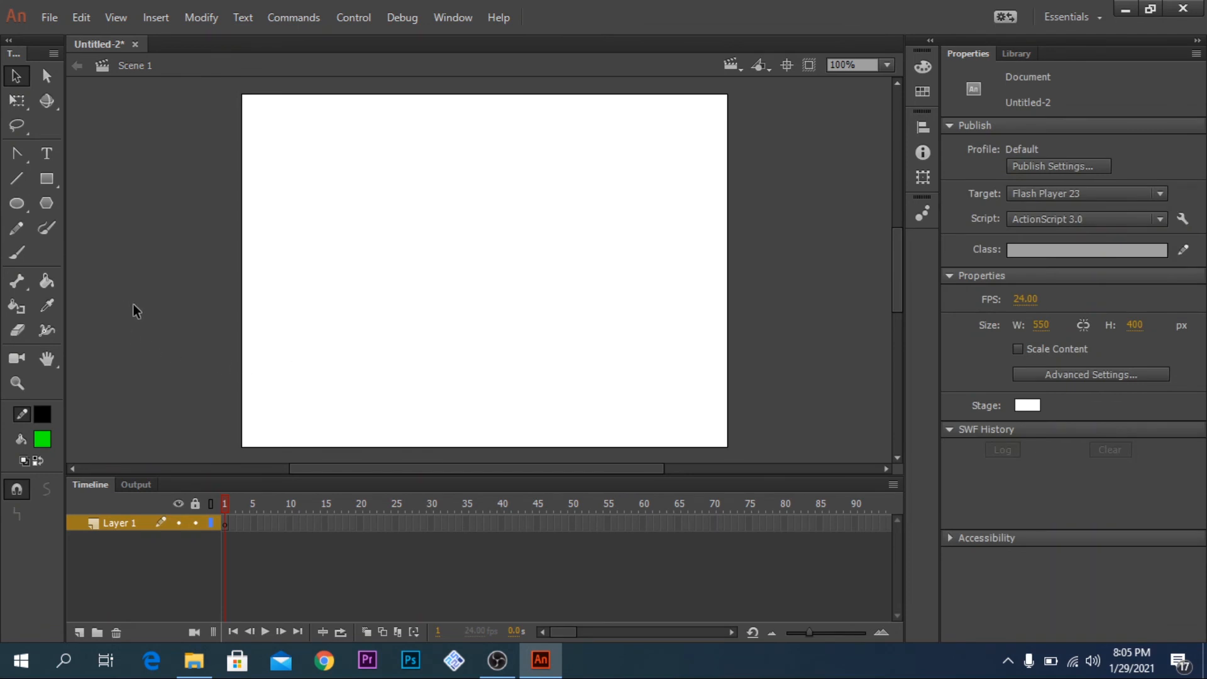
- Activate the Brush tool with the round brush shape
{"action": "left_click", "coordinate": [19, 253]}
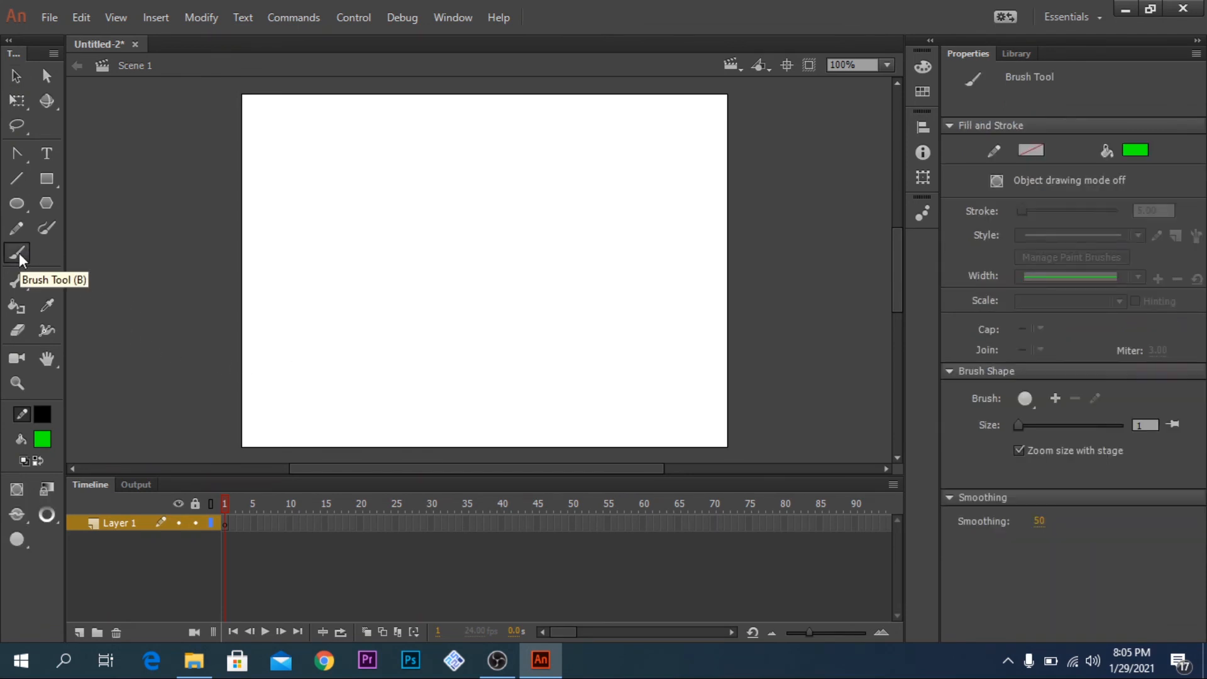
{"action": "left_click", "coordinate": [18, 539]}
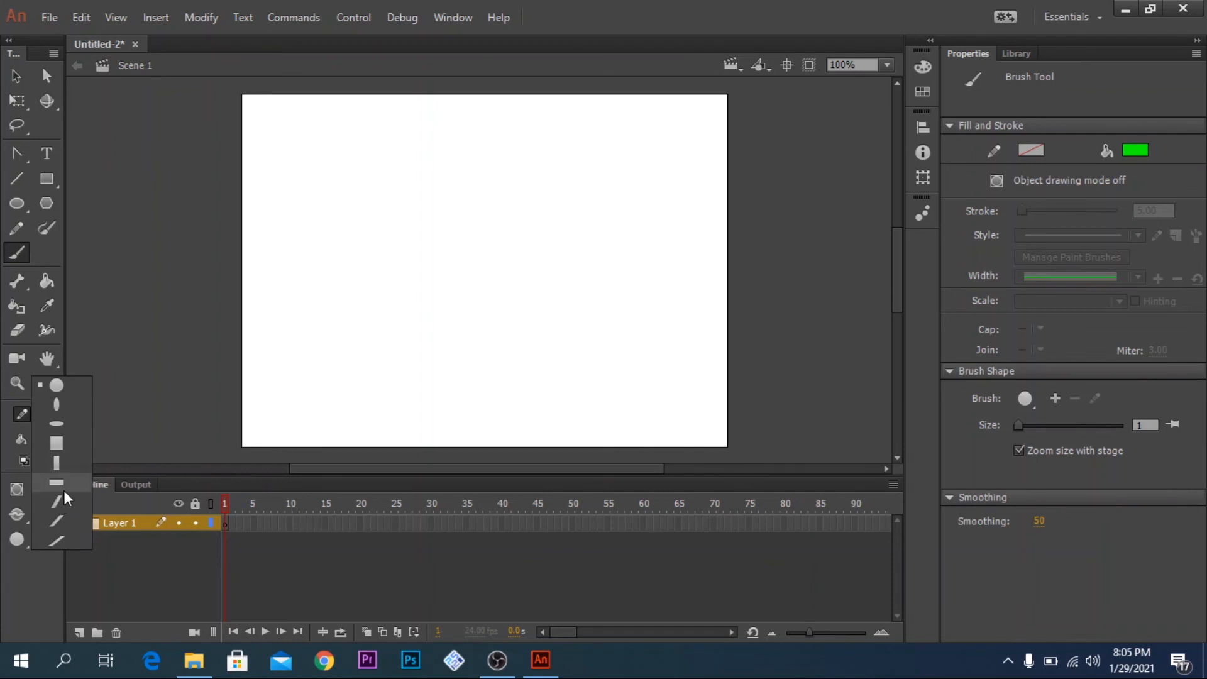
{"action": "left_click", "coordinate": [56, 387]}
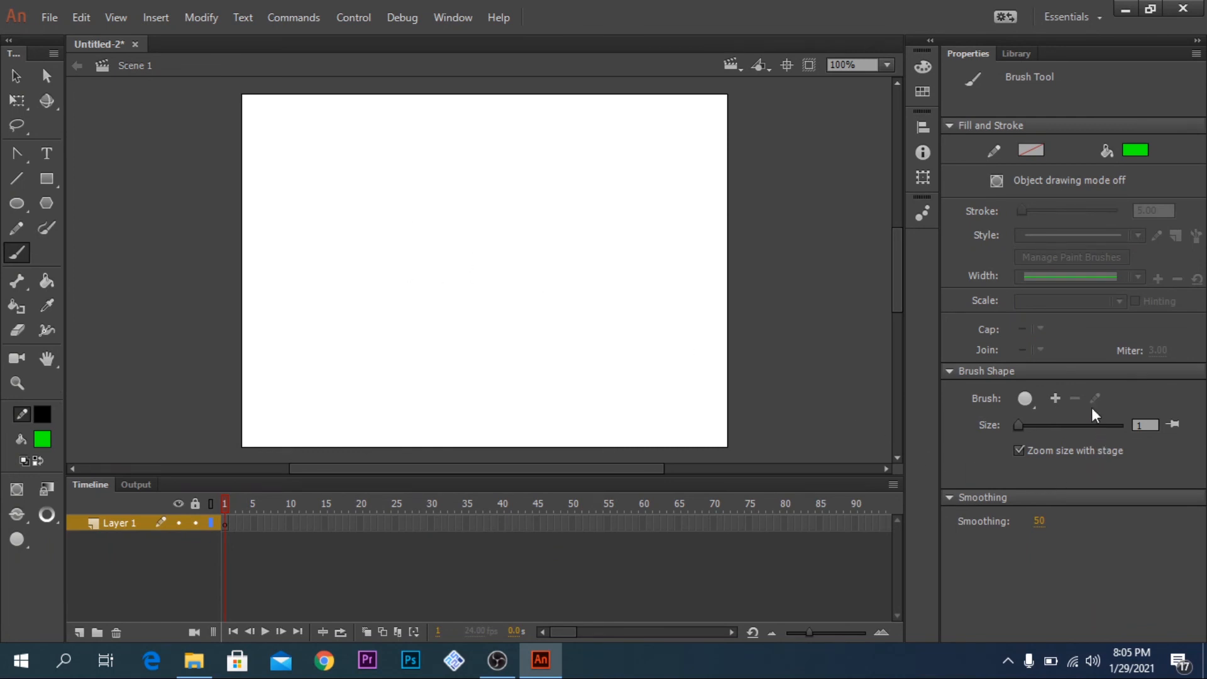
- Enlarge the brush and fine-tune its size up and down, ending at 50
{"action": "left_click_drag", "start_coordinate": [1018, 427], "coordinate": [1059, 427]}
{"action": "left_click_drag", "start_coordinate": [1066, 427], "coordinate": [1046, 425]}
{"action": "key", "text": "bracketright"}
{"action": "key", "text": "bracketright"}
{"action": "key", "text": "bracketright"}
{"action": "key", "text": "bracketright"}
{"action": "key", "text": "bracketright"}
{"action": "key", "text": "bracketright"}
{"action": "key", "text": "bracketright"}
{"action": "key", "text": "bracketleft"}
{"action": "key", "text": "bracketleft"}
{"action": "key", "text": "bracketleft"}
{"action": "key", "text": "bracketleft"}
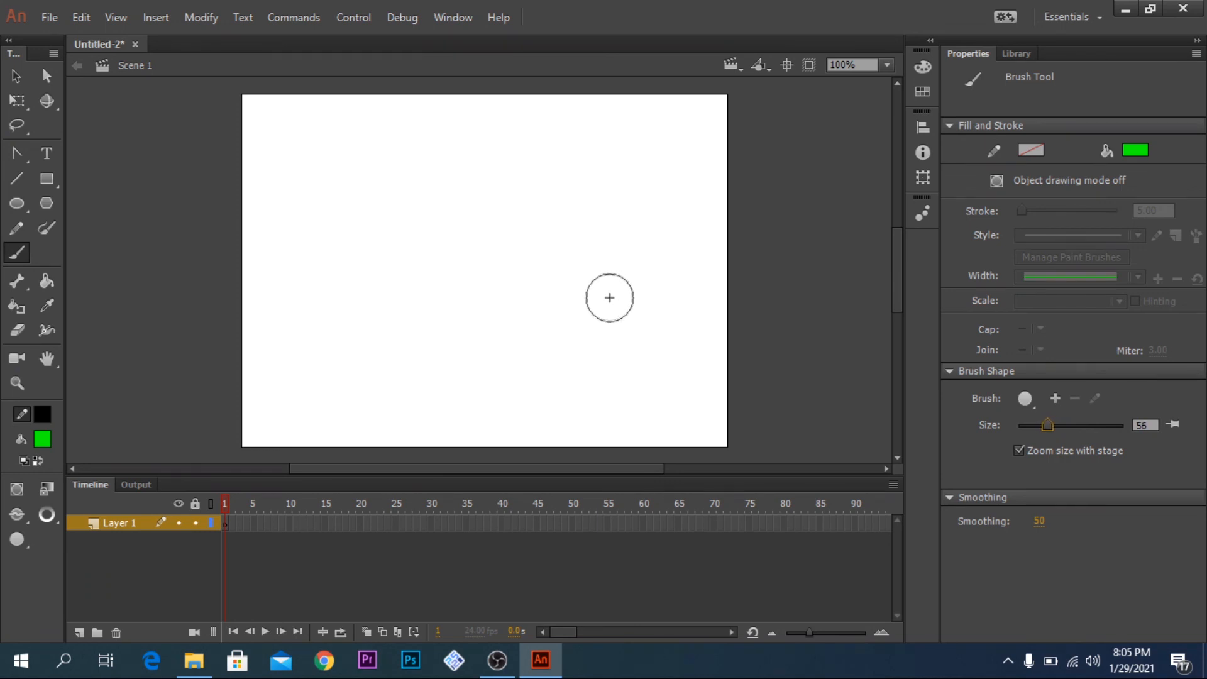
{"action": "key", "text": "bracketleft"}
{"action": "key", "text": "bracketleft"}
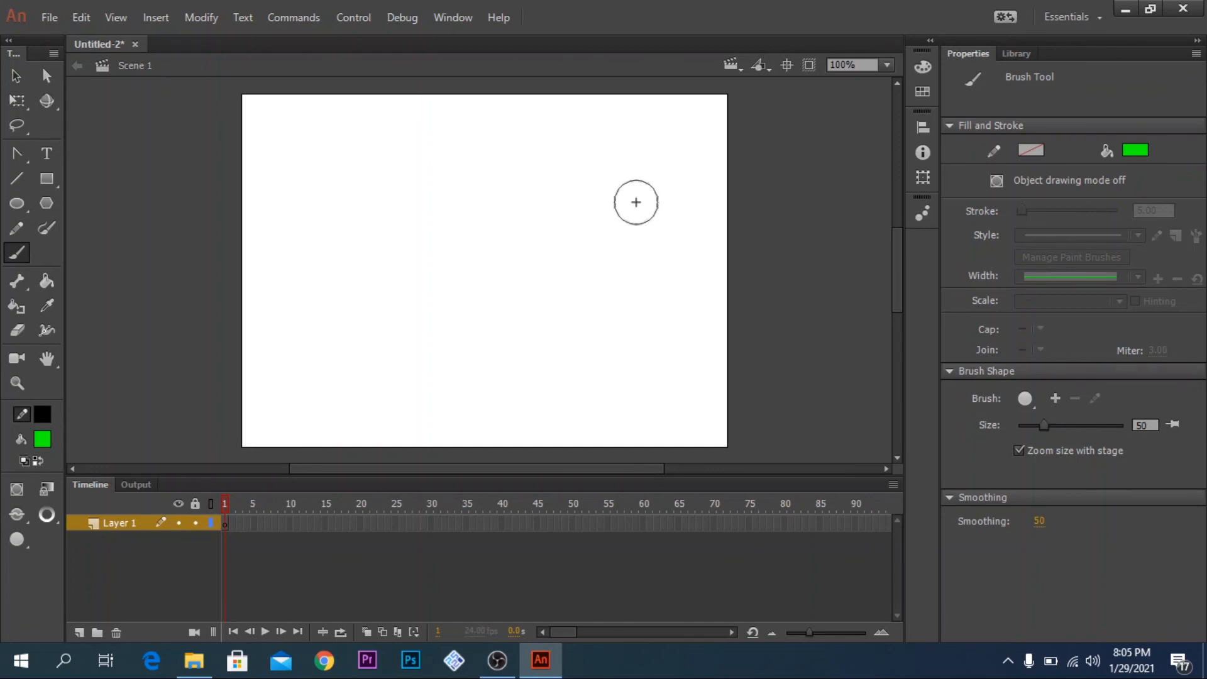
- Try a green, self-crossing freehand loop with the round brush and undo it
{"action": "mouse_move", "coordinate": [636, 200]}
{"action": "left_mouse_down"}
{"action": "mouse_move", "coordinate": [557, 202]}
{"action": "mouse_move", "coordinate": [432, 361]}
{"action": "mouse_move", "coordinate": [345, 313]}
{"action": "mouse_move", "coordinate": [367, 206]}
{"action": "mouse_move", "coordinate": [467, 215]}
{"action": "mouse_move", "coordinate": [543, 318]}
{"action": "mouse_move", "coordinate": [645, 376]}
{"action": "left_mouse_up"}
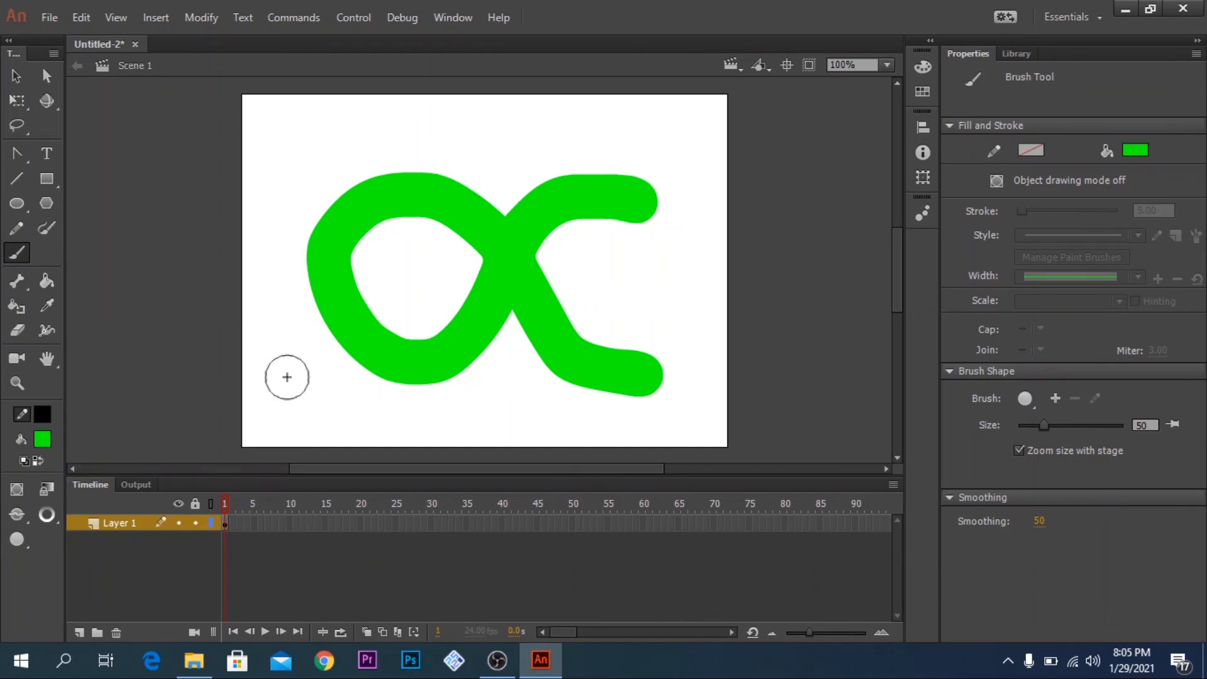
{"action": "key", "text": "ctrl+z"}
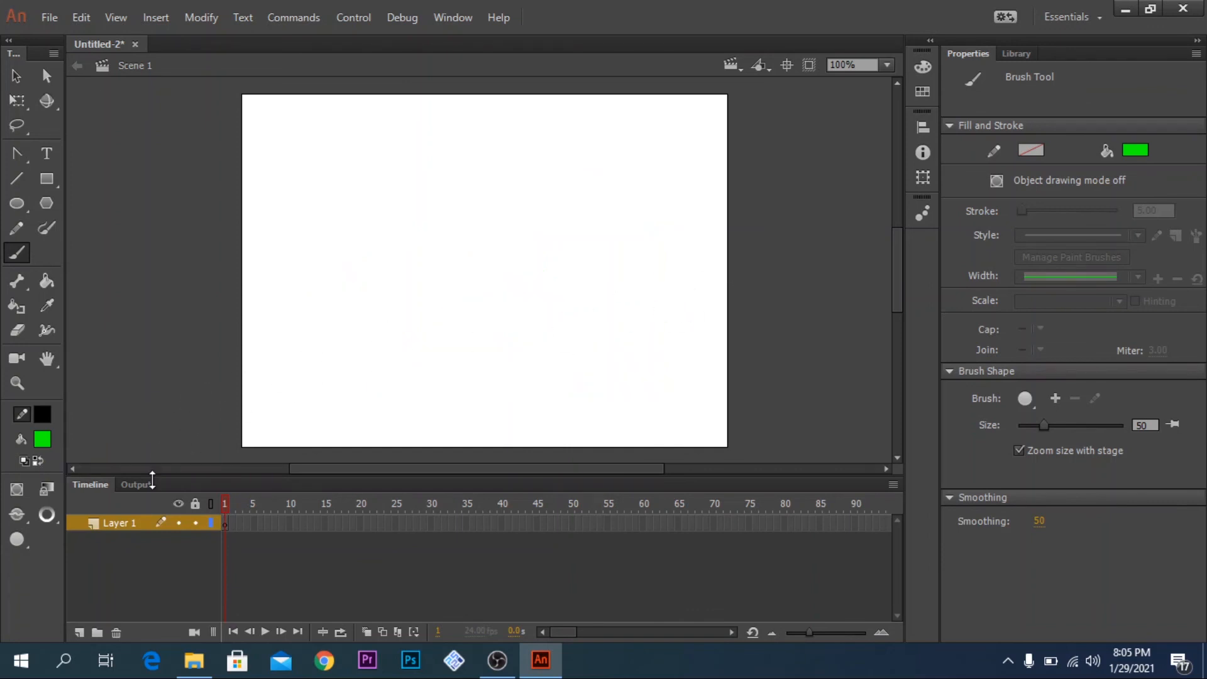
- Switch to the narrow vertical oval brush shape and paint a looping, calligraphic green stroke across the stage
{"action": "left_click", "coordinate": [17, 539]}
{"action": "left_click", "coordinate": [57, 404]}
{"action": "mouse_move", "coordinate": [376, 325]}
{"action": "left_mouse_down"}
{"action": "mouse_move", "coordinate": [467, 257]}
{"action": "mouse_move", "coordinate": [562, 229]}
{"action": "mouse_move", "coordinate": [549, 185]}
{"action": "mouse_move", "coordinate": [488, 194]}
{"action": "mouse_move", "coordinate": [460, 262]}
{"action": "mouse_move", "coordinate": [457, 371]}
{"action": "mouse_move", "coordinate": [433, 401]}
{"action": "mouse_move", "coordinate": [381, 411]}
{"action": "mouse_move", "coordinate": [275, 357]}
{"action": "left_mouse_up"}
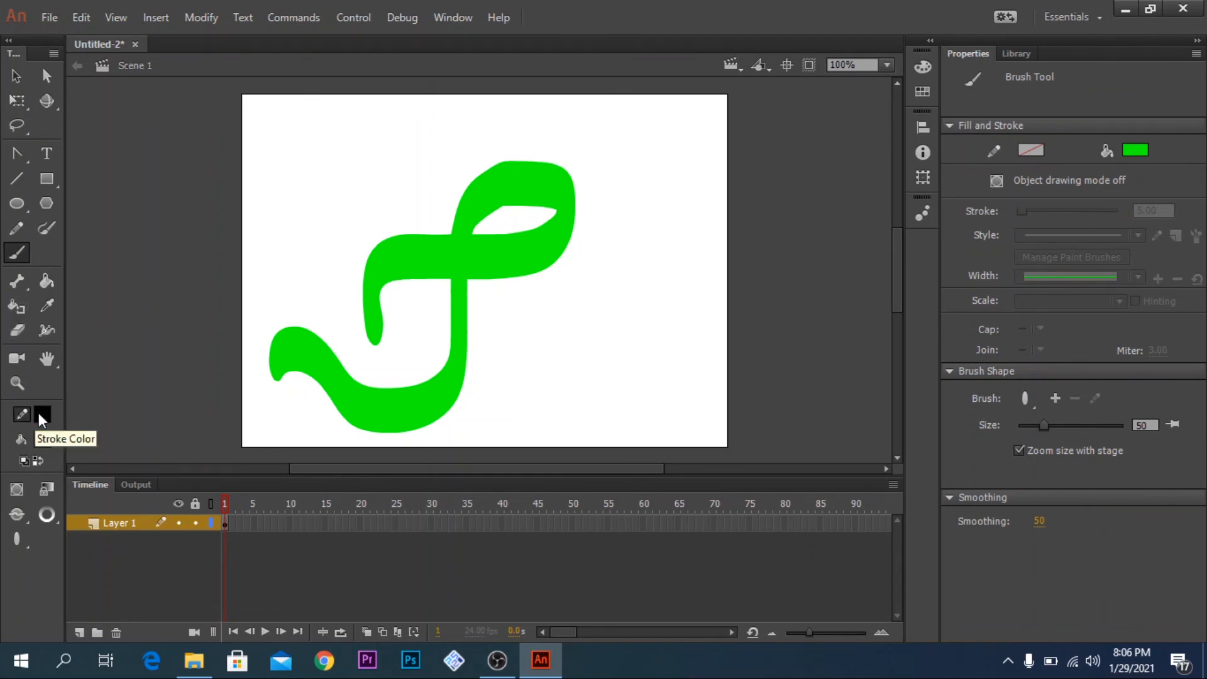
- Add a black outline with stroke 5 to the green shape's outer edge and inner loop using the Ink Bottle tool
{"action": "left_click", "coordinate": [16, 306]}
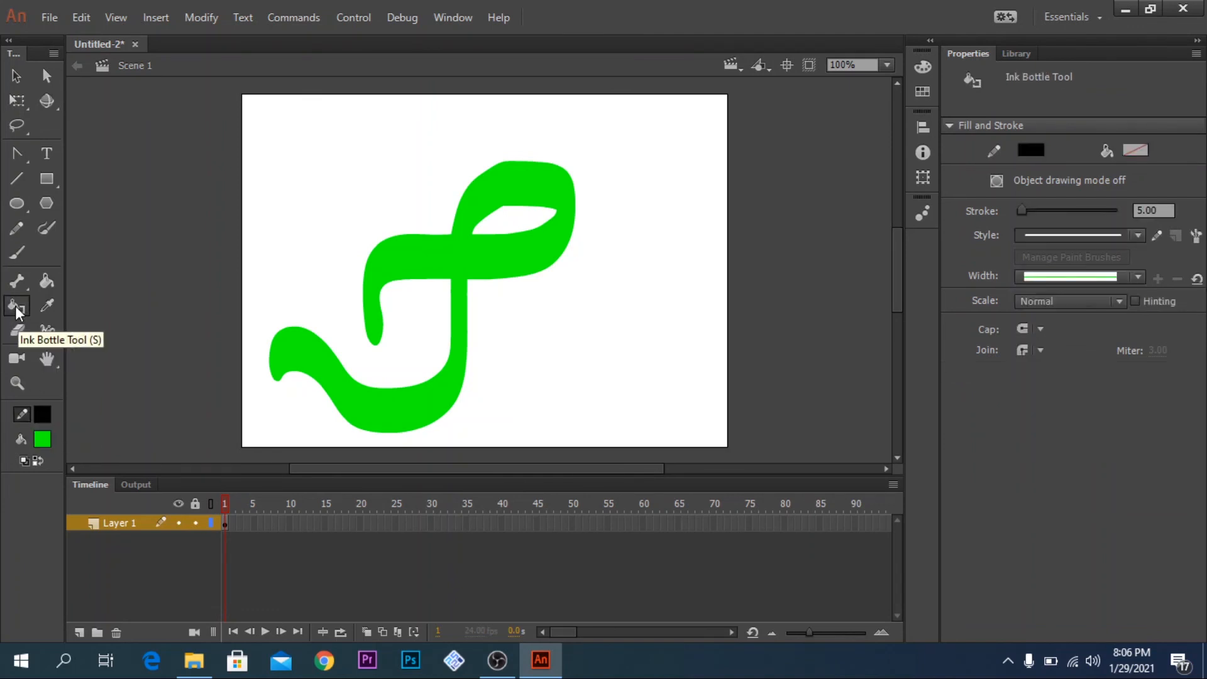
{"action": "left_click", "coordinate": [412, 279]}
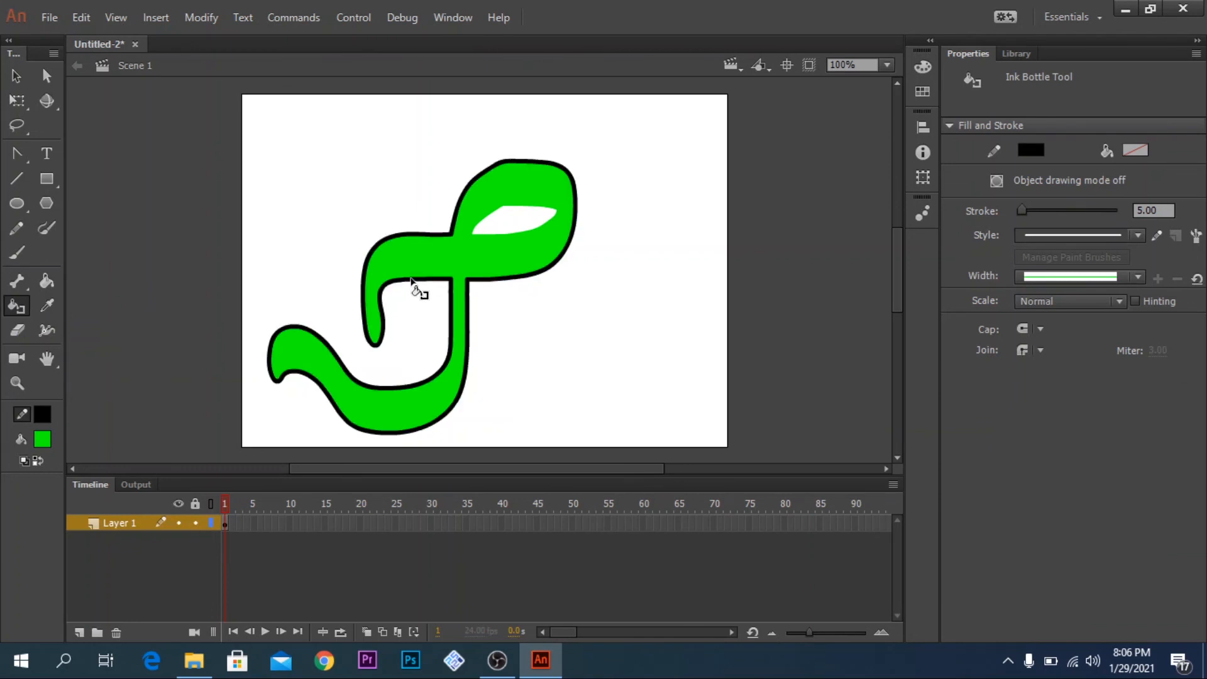
{"action": "left_click", "coordinate": [515, 240]}
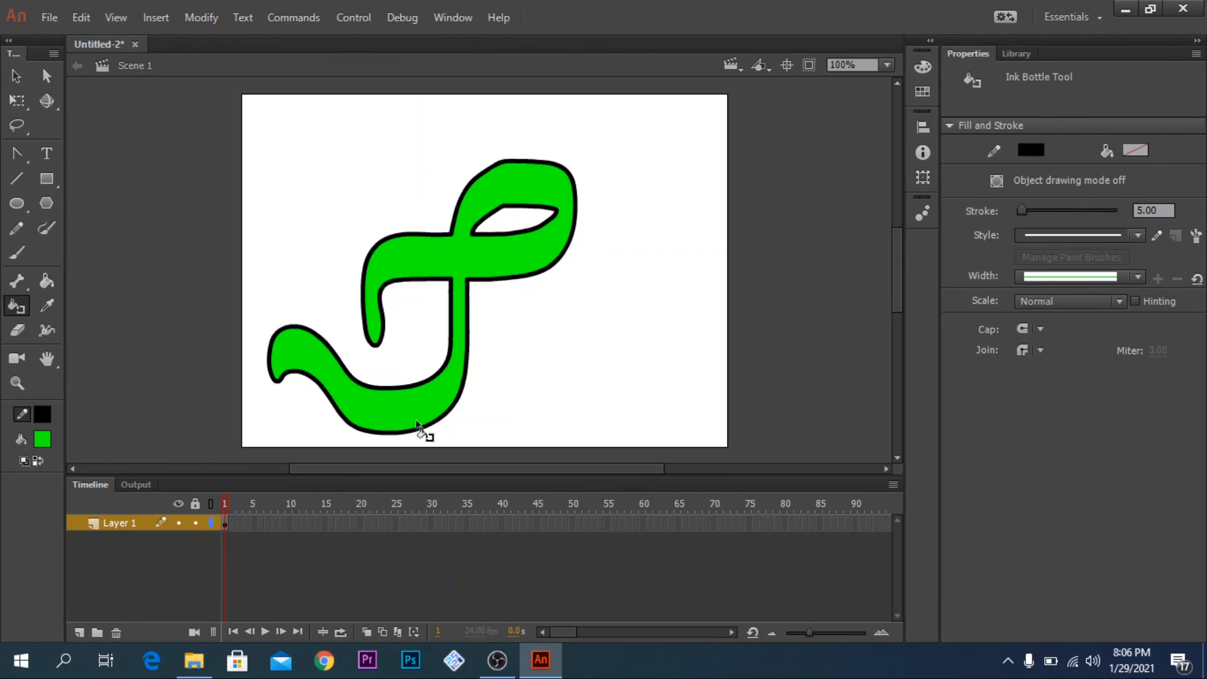
- Move the green fill out of its black outline, past the stage's right edge, to about X 370, Y 76
{"action": "left_click", "coordinate": [16, 76]}
{"action": "left_click_drag", "start_coordinate": [470, 254], "coordinate": [771, 247]}
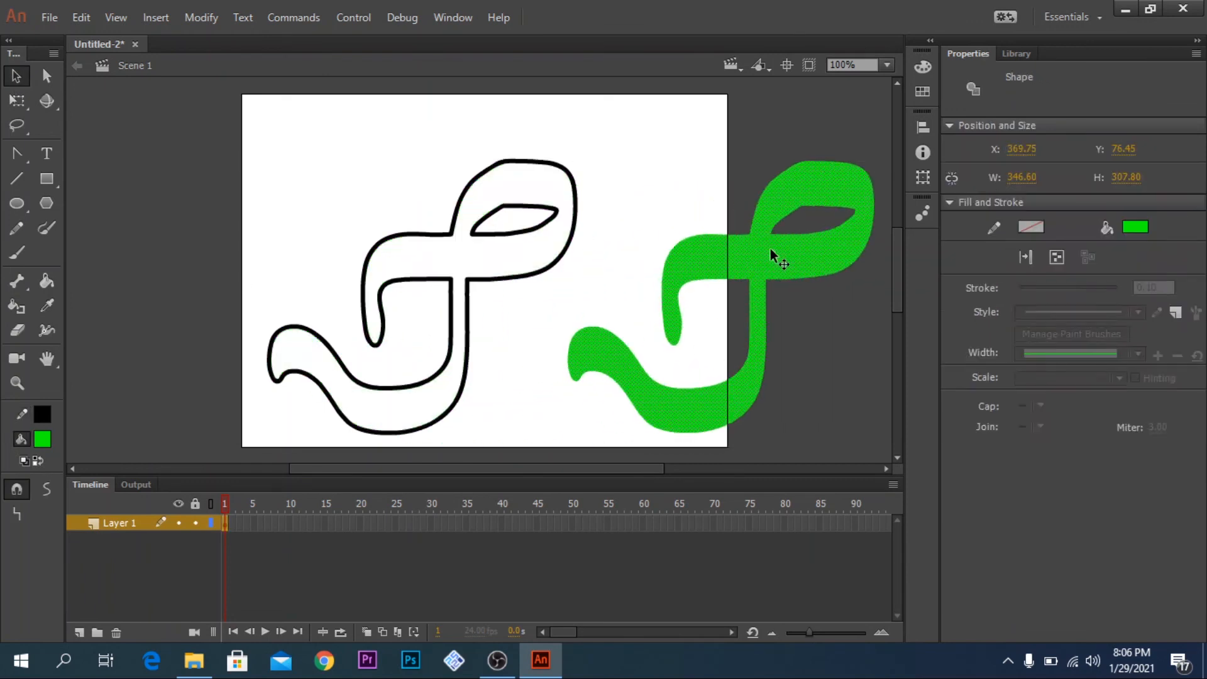